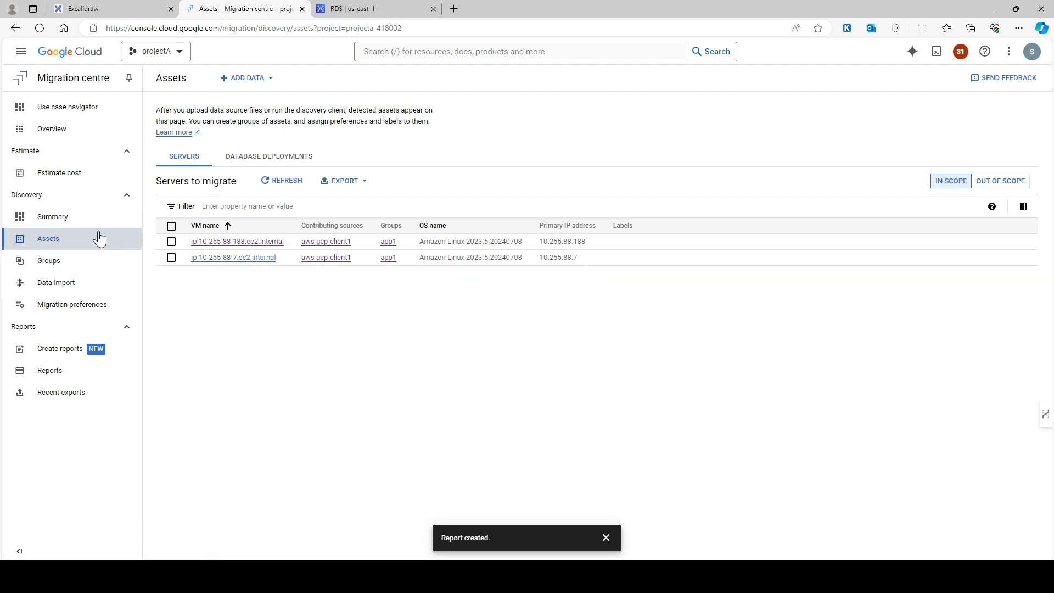
Create an asset group named app2 containing all listed servers and no database deployments
{"action": "left_click", "coordinate": [62, 264]}
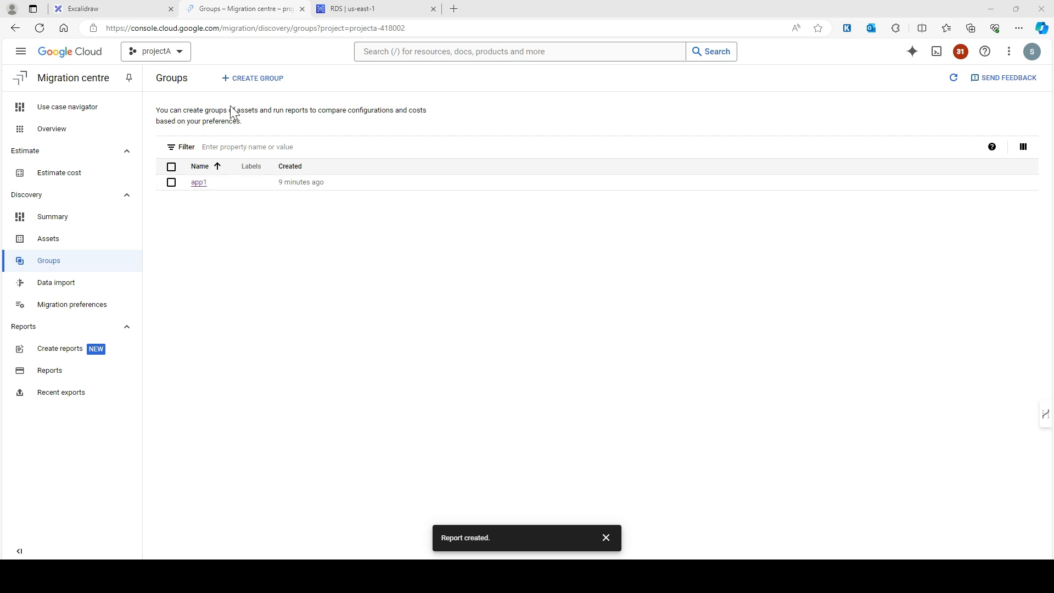
{"action": "left_click", "coordinate": [257, 80]}
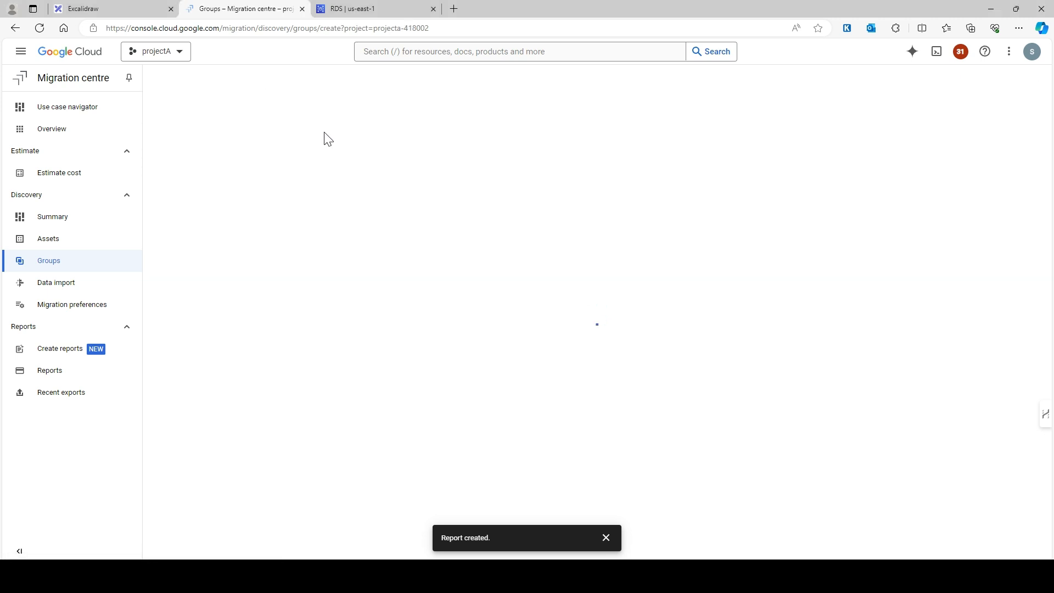
{"action": "left_click", "coordinate": [267, 178]}
{"action": "type", "text": "app2"}
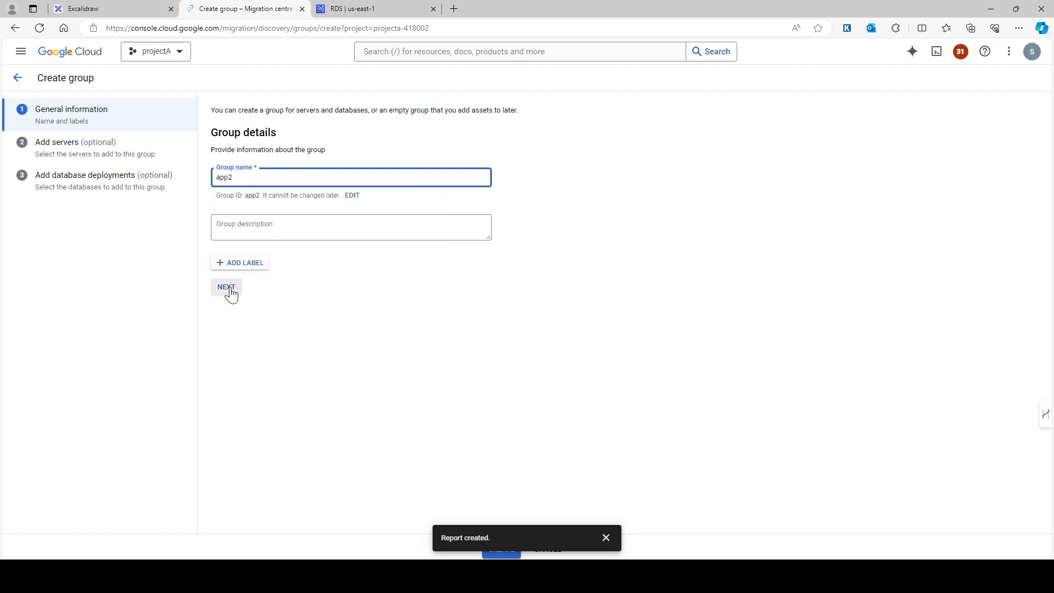
{"action": "left_click", "coordinate": [226, 287]}
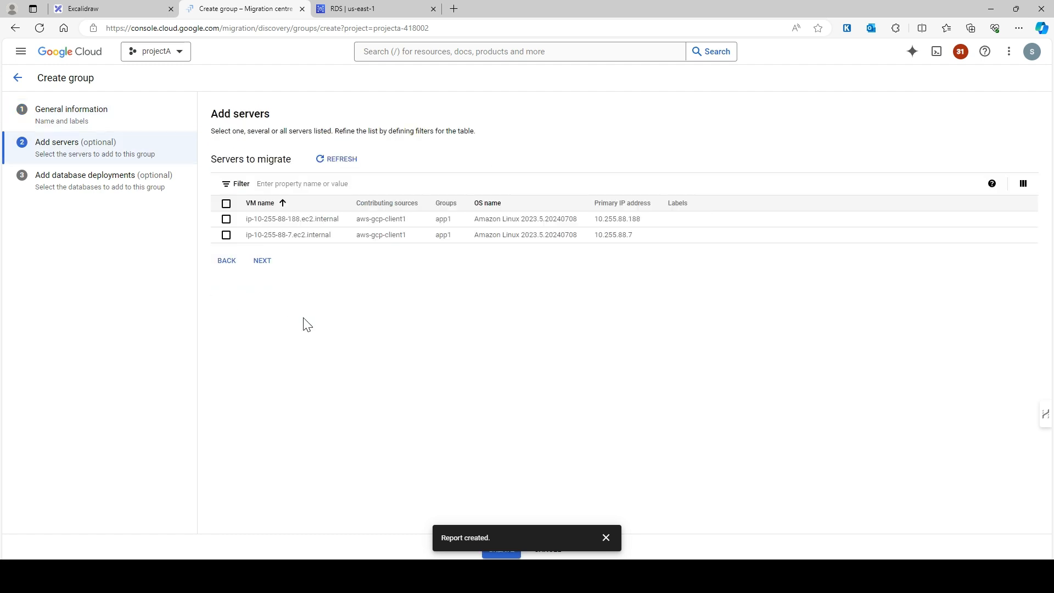
{"action": "left_click", "coordinate": [226, 204]}
{"action": "left_click", "coordinate": [261, 261]}
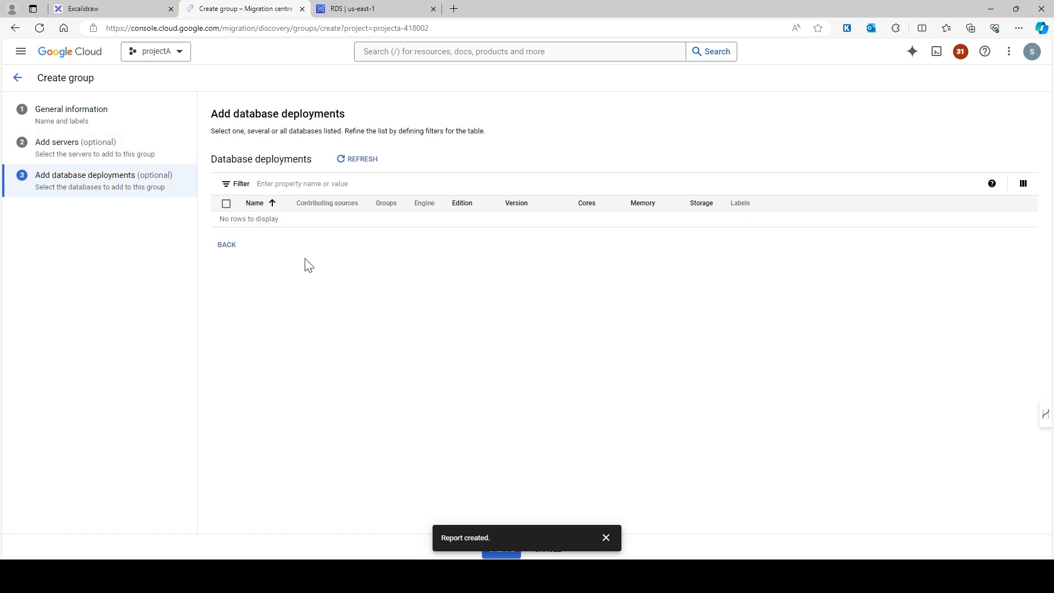
{"action": "left_click", "coordinate": [606, 538]}
{"action": "left_click", "coordinate": [501, 548]}
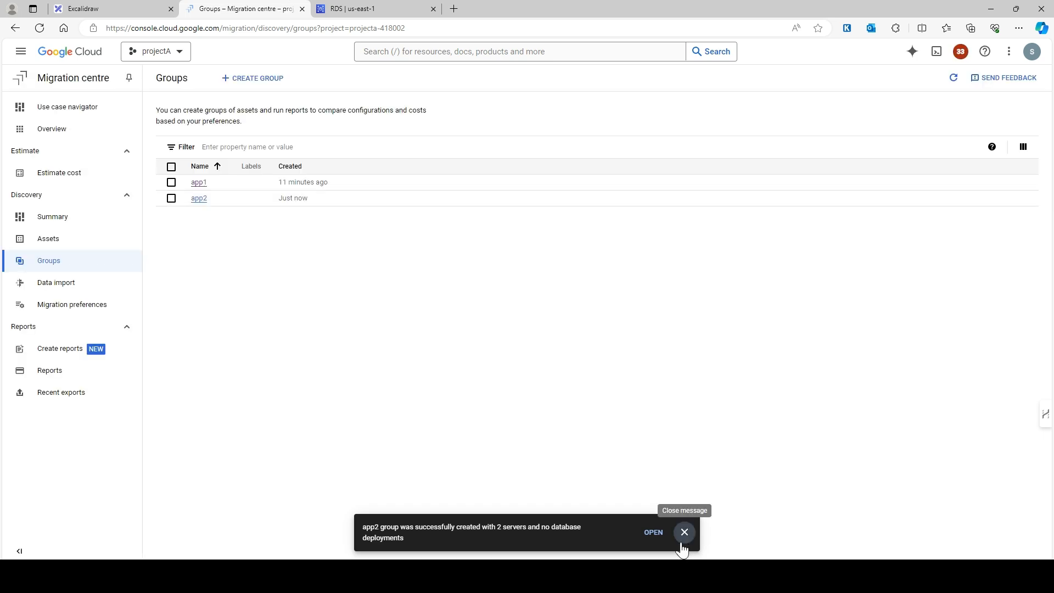
{"action": "left_click", "coordinate": [684, 531]}
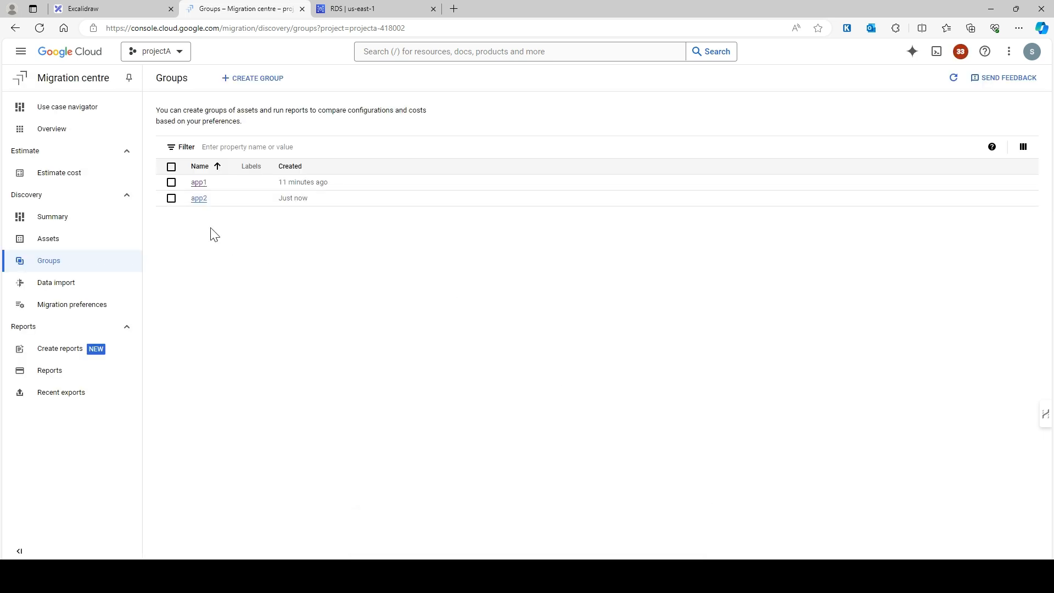
Delete the app2 group permanently
{"action": "left_click", "coordinate": [171, 198]}
{"action": "left_click", "coordinate": [414, 78]}
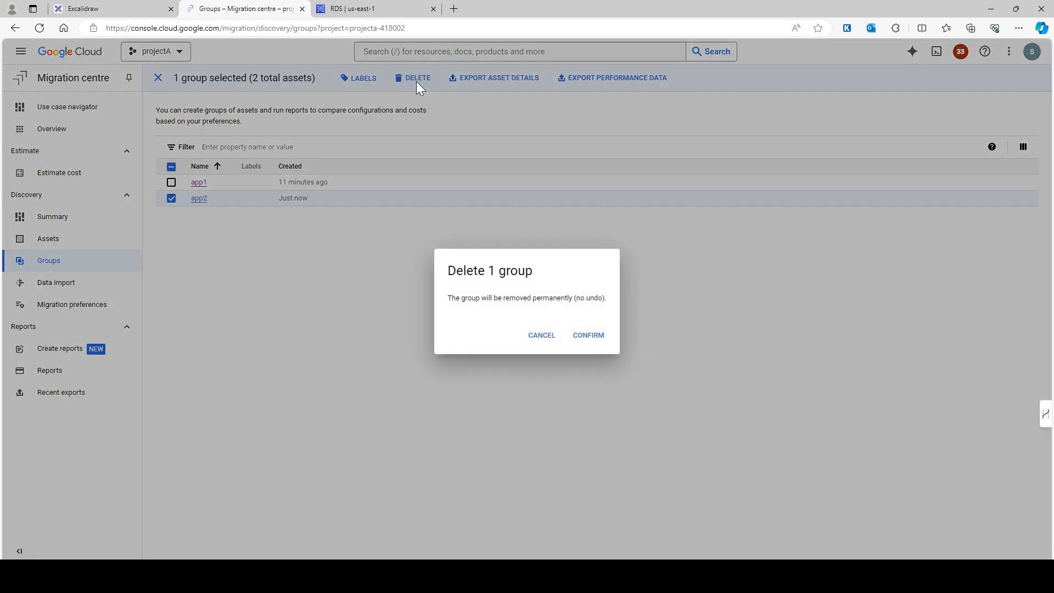
{"action": "left_click", "coordinate": [602, 340]}
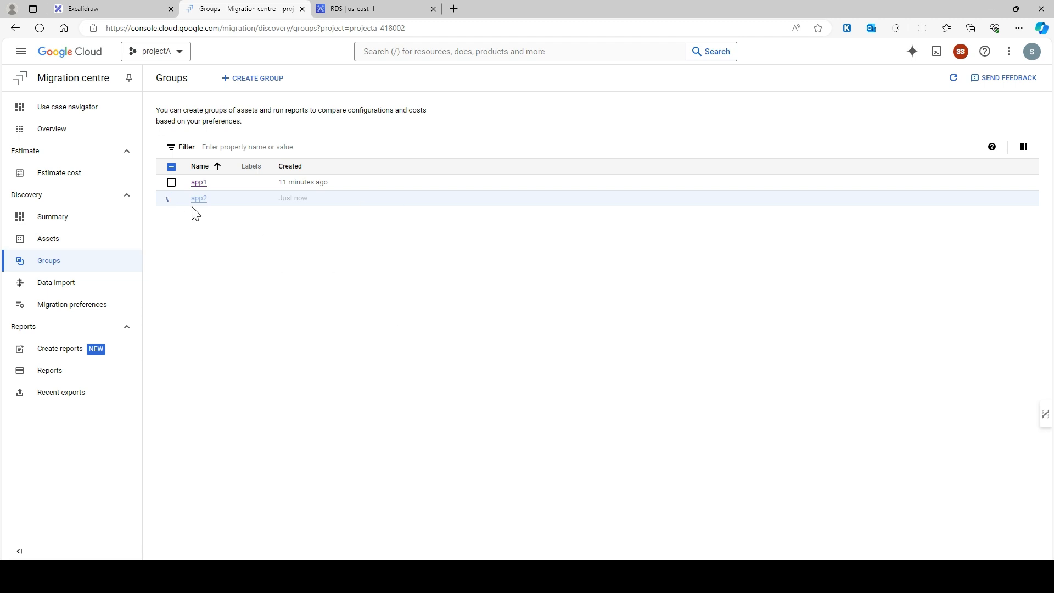
Review the servers and database deployments of the app1 group, and return to the group list
{"action": "left_click", "coordinate": [199, 182]}
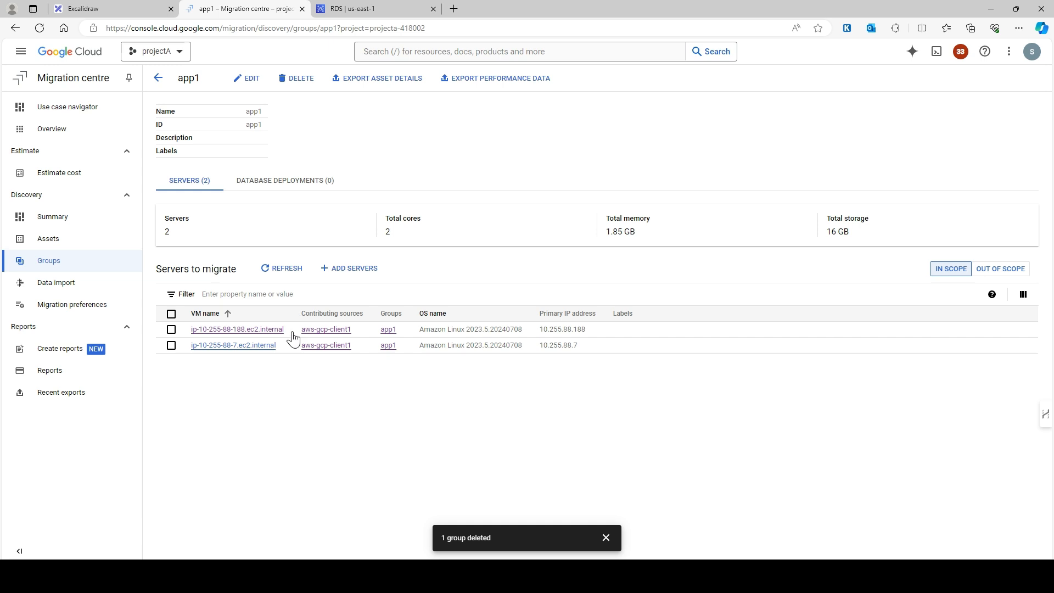
{"action": "left_click_drag", "start_coordinate": [650, 239], "coordinate": [606, 234]}
{"action": "left_click", "coordinate": [305, 187]}
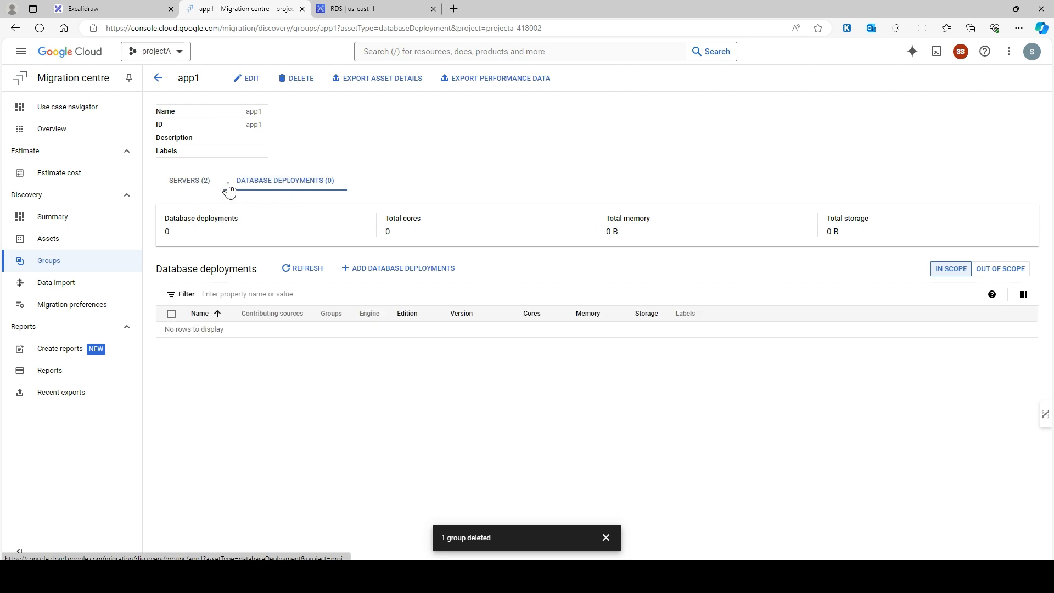
{"action": "left_click", "coordinate": [181, 181]}
{"action": "left_click", "coordinate": [158, 79]}
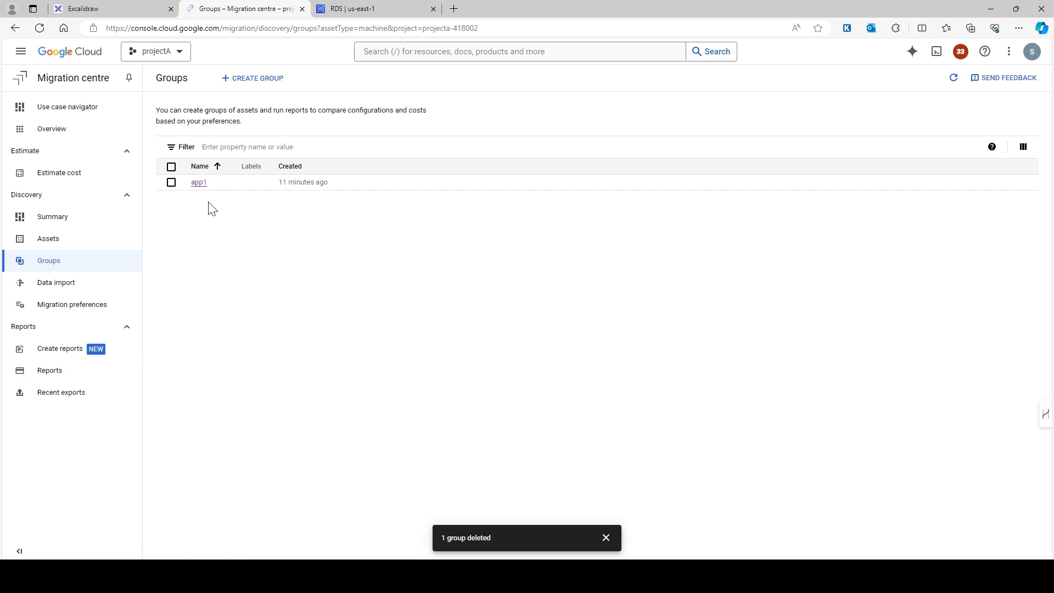
{"action": "left_click", "coordinate": [204, 184]}
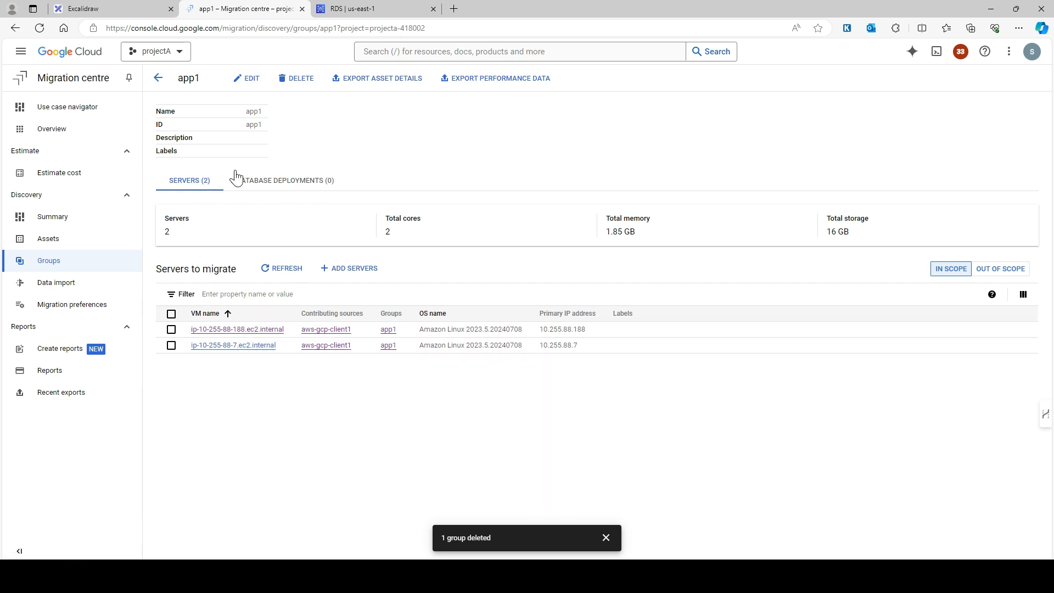
{"action": "left_click", "coordinate": [158, 78]}
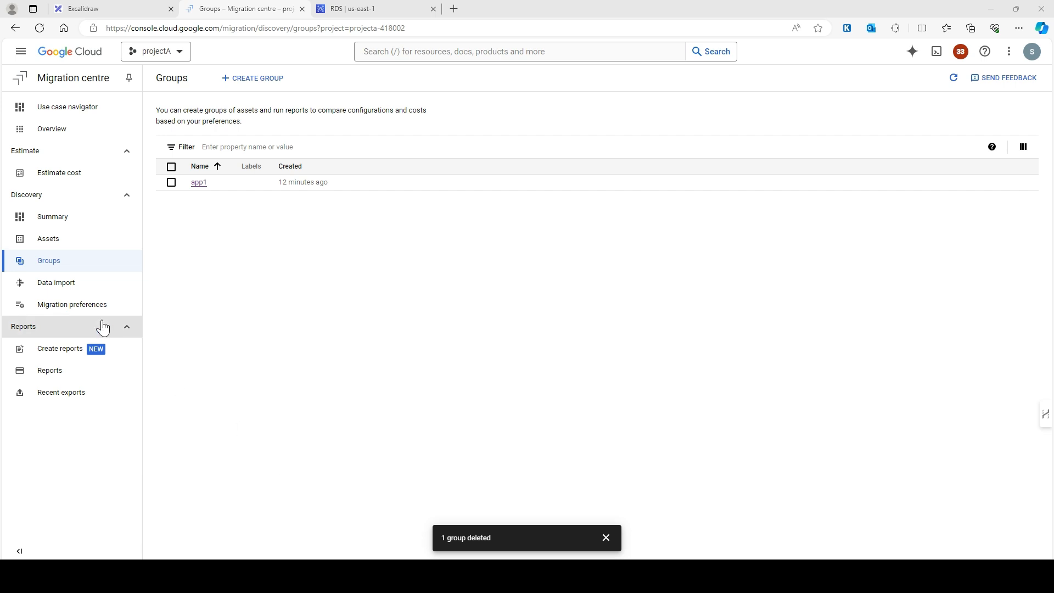
Examine the server settings of the Default migration preferences, and return to the list of preference sets
{"action": "left_click", "coordinate": [72, 305]}
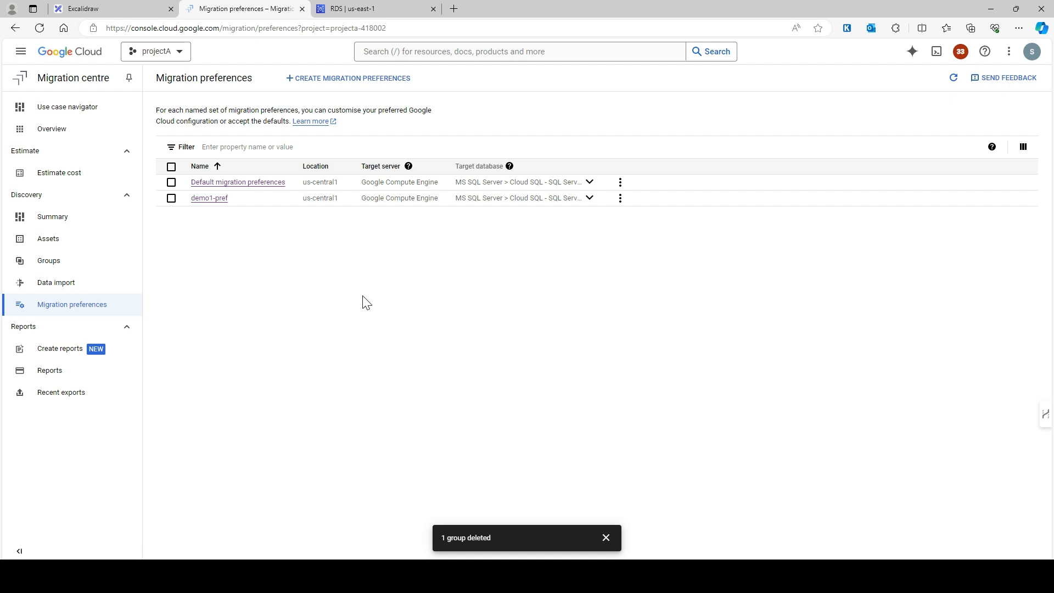
{"action": "left_click", "coordinate": [239, 185]}
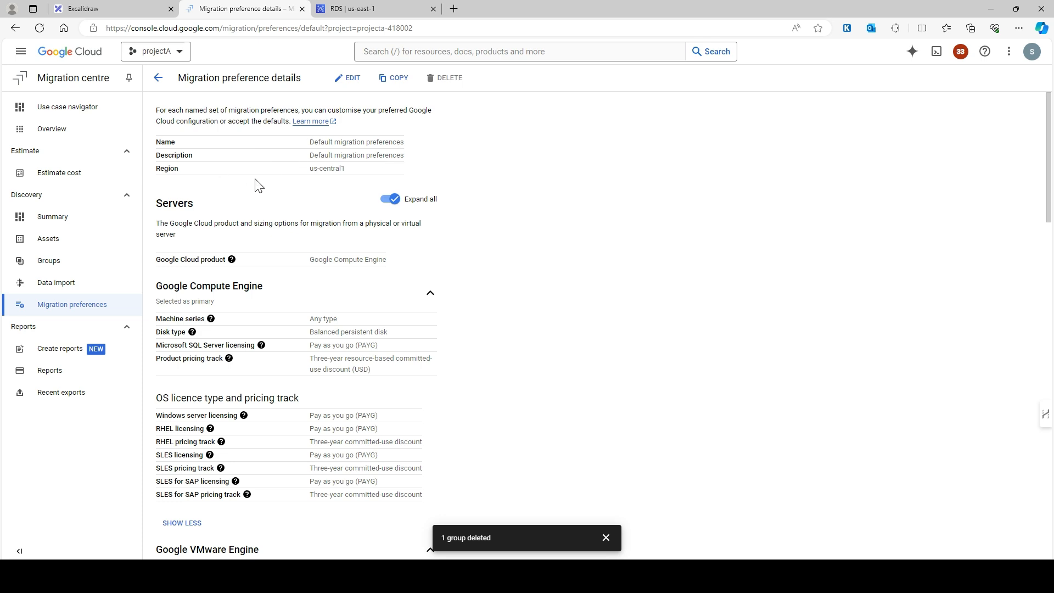
{"action": "scroll", "coordinate": [340, 243], "scroll_direction": "down", "scroll_amount": 1}
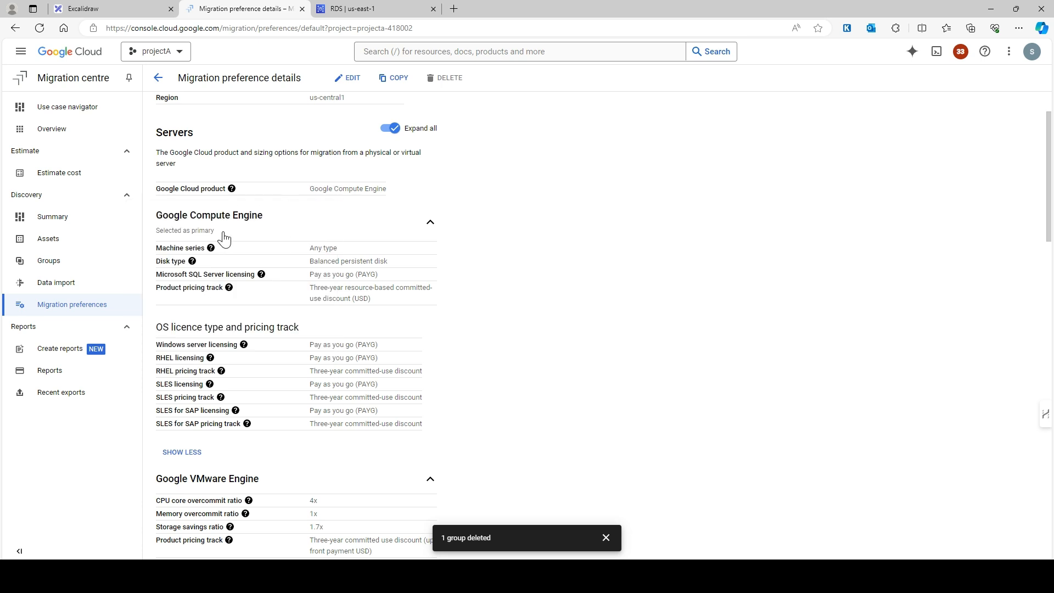
{"action": "scroll", "coordinate": [224, 239], "scroll_direction": "down", "scroll_amount": 1}
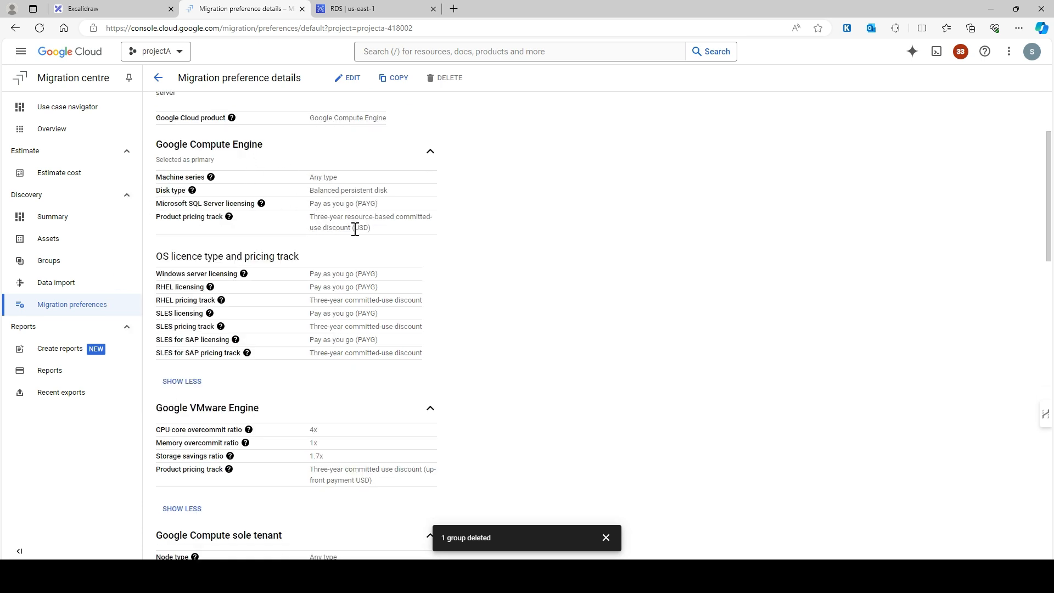
{"action": "scroll", "coordinate": [178, 98], "scroll_direction": "up", "scroll_amount": 2}
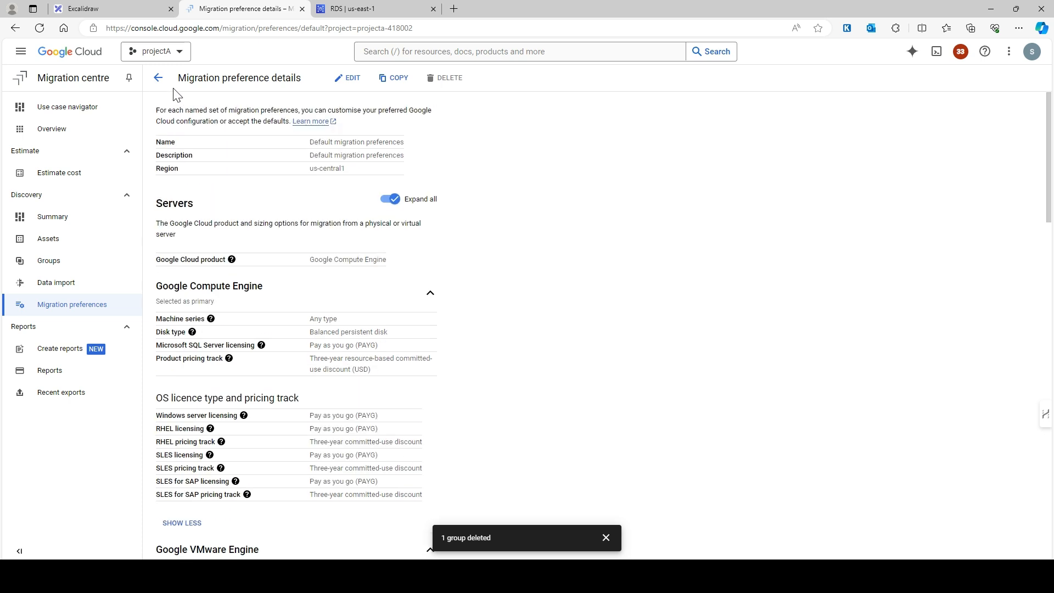
{"action": "left_click", "coordinate": [158, 78]}
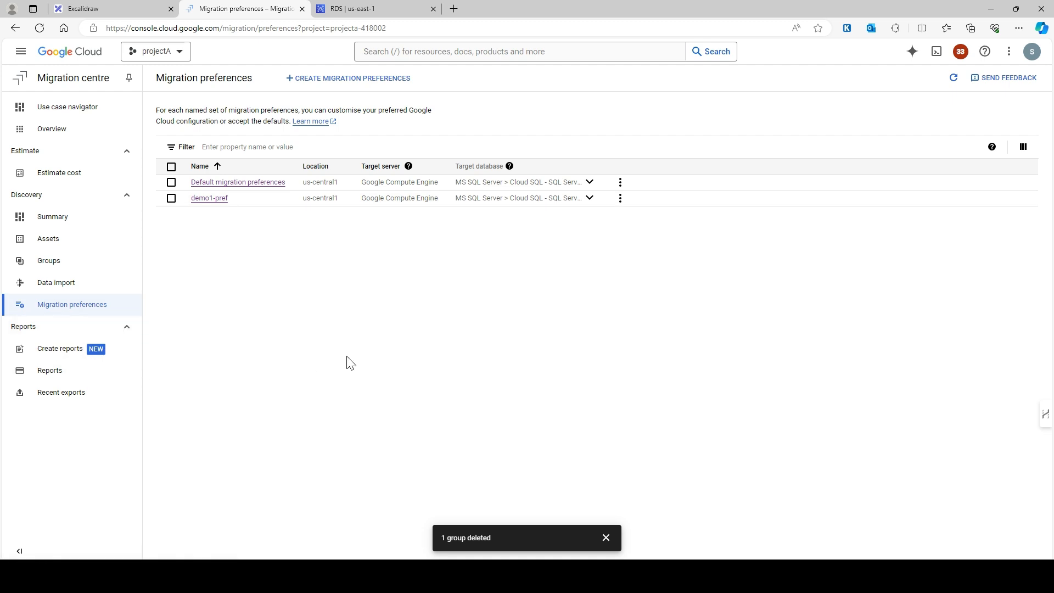
Start a new set of migration preferences with demo2-pref as both its name and description
{"action": "left_click", "coordinate": [322, 82]}
{"action": "left_click", "coordinate": [178, 150]}
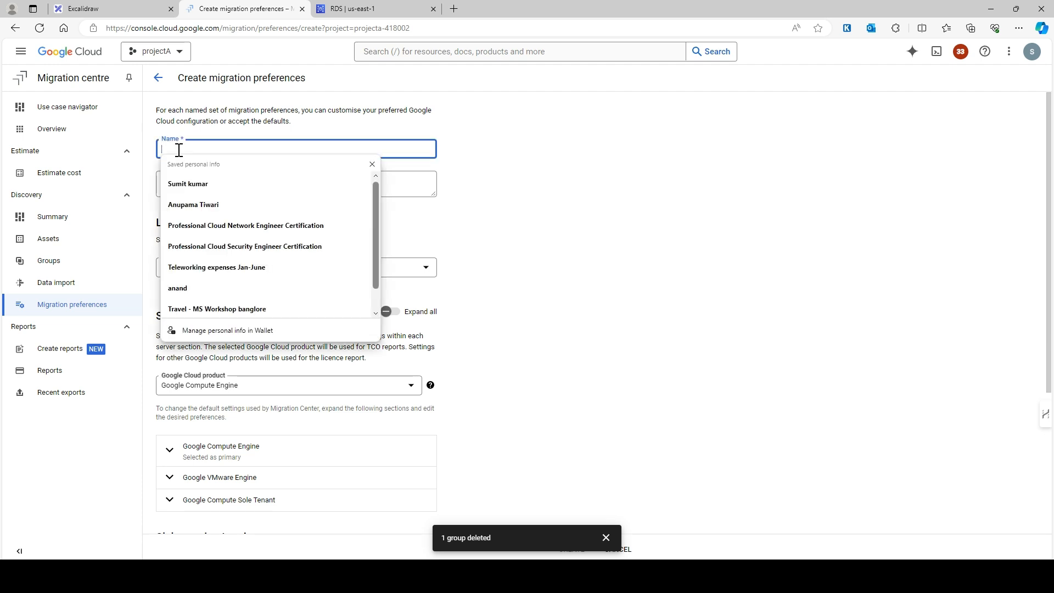
{"action": "type", "text": "demo2"}
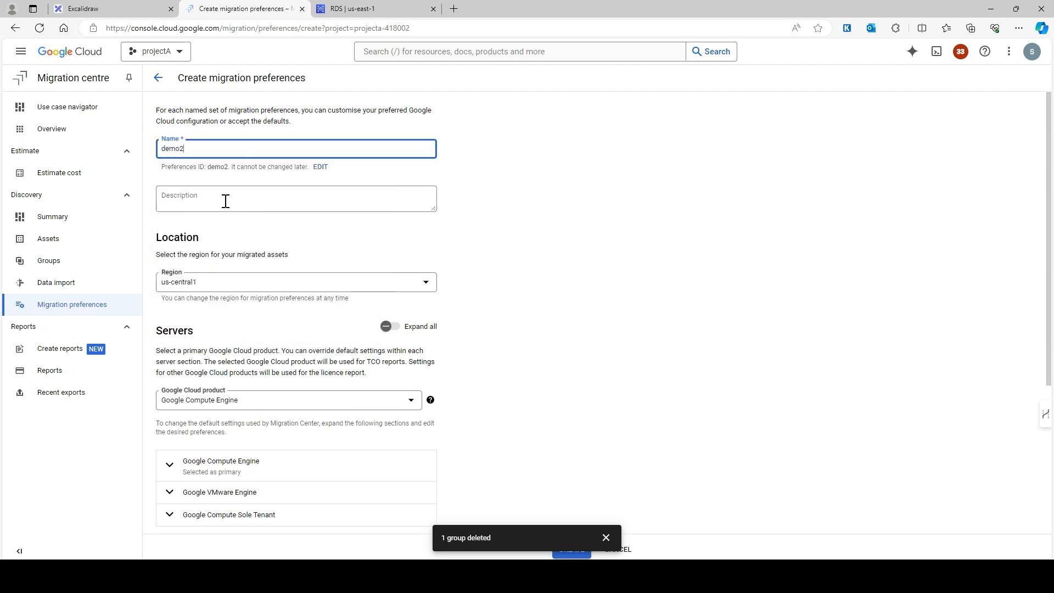
{"action": "type", "text": "-pref"}
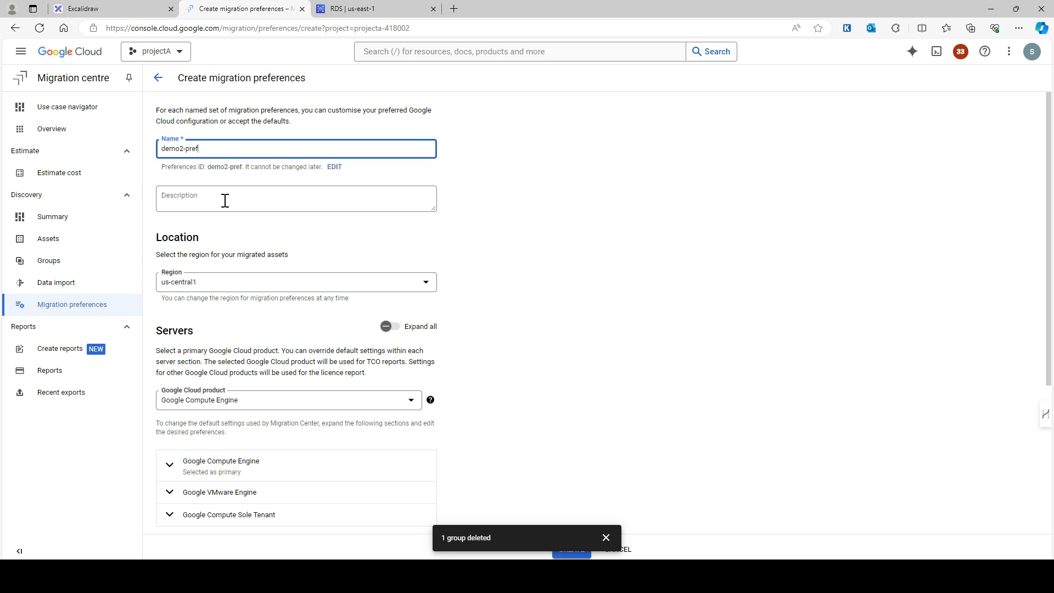
{"action": "left_click_drag", "start_coordinate": [233, 151], "coordinate": [144, 162]}
{"action": "left_click", "coordinate": [281, 201]}
{"action": "key", "text": "ctrl+v"}
{"action": "left_click", "coordinate": [705, 212]}
Set the target region to us-west1 and choose Google Compute Engine as the primary Google Cloud product
{"action": "scroll", "coordinate": [289, 231], "scroll_direction": "down", "scroll_amount": 1}
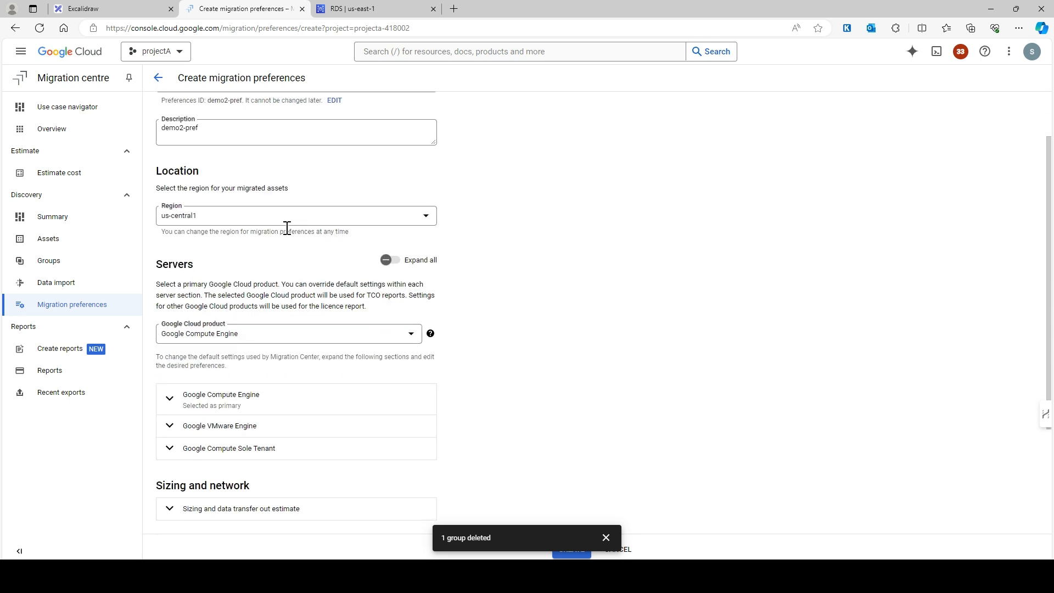
{"action": "left_click", "coordinate": [270, 216]}
{"action": "scroll", "coordinate": [272, 317], "scroll_direction": "down", "scroll_amount": 3}
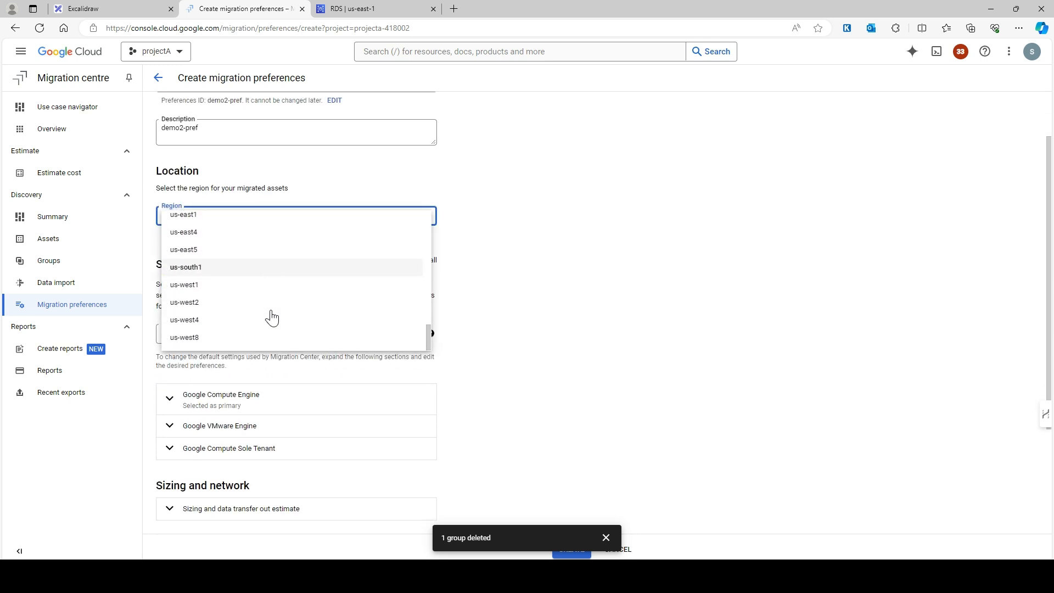
{"action": "left_click", "coordinate": [221, 284]}
{"action": "scroll", "coordinate": [340, 272], "scroll_direction": "down", "scroll_amount": 1}
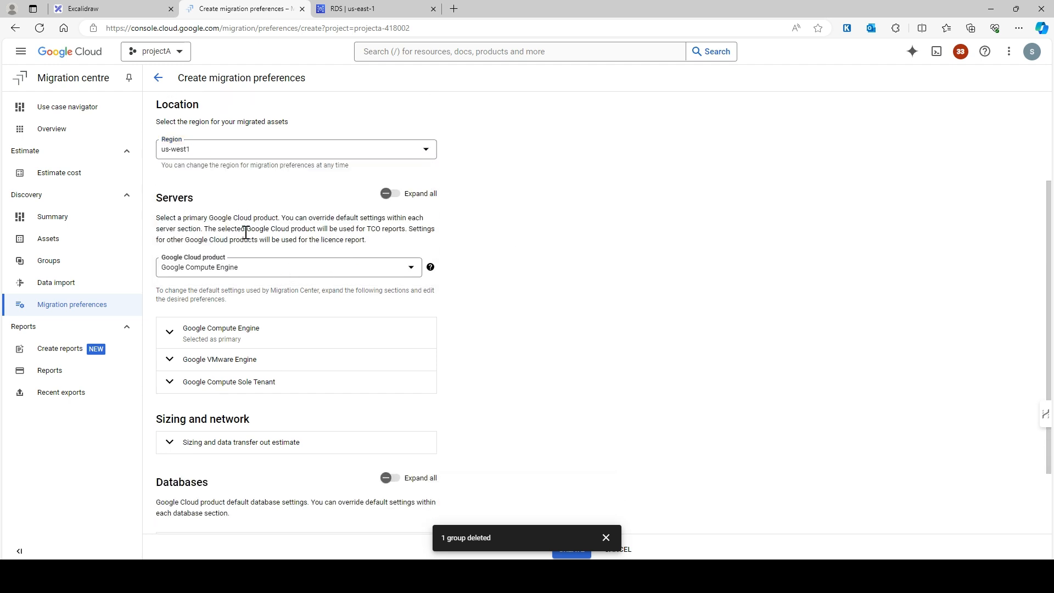
{"action": "left_click", "coordinate": [260, 272]}
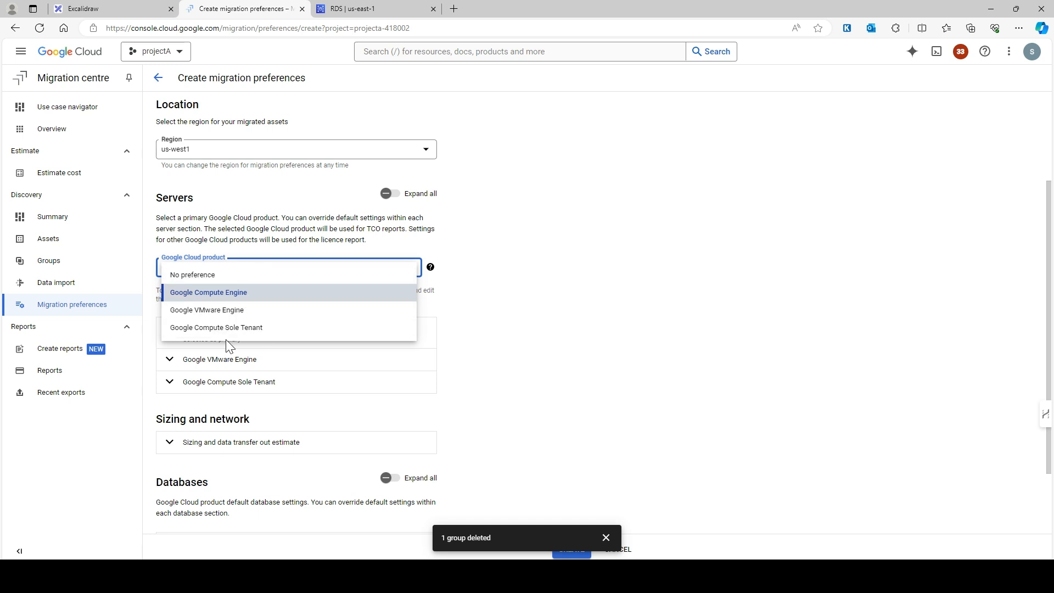
{"action": "left_click", "coordinate": [203, 296]}
Expand the Google Compute Engine server settings and restrict the machine series to M3
{"action": "scroll", "coordinate": [207, 254], "scroll_direction": "down", "scroll_amount": 2}
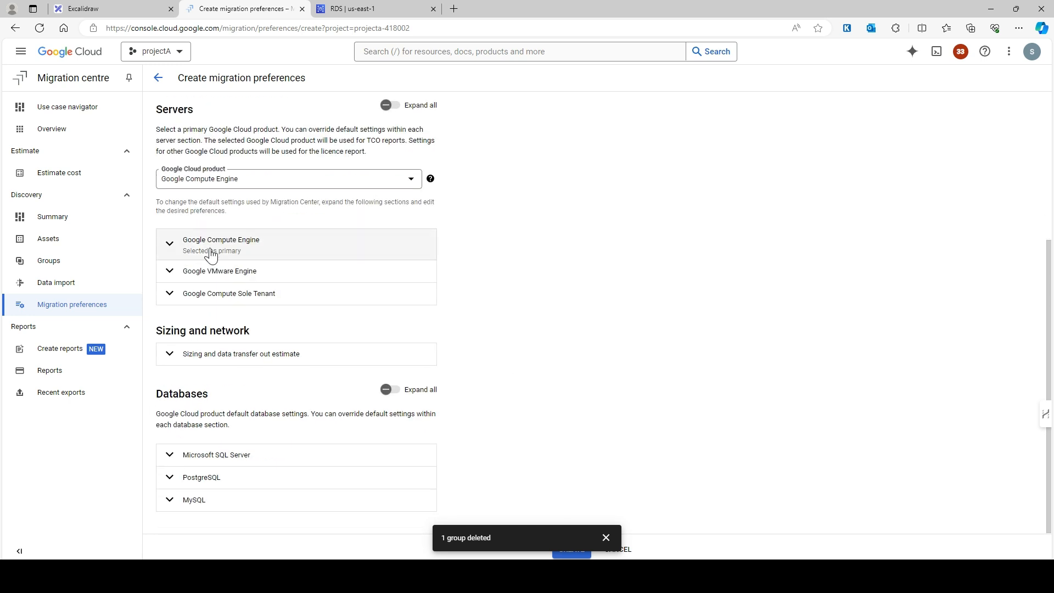
{"action": "left_click", "coordinate": [175, 250]}
{"action": "scroll", "coordinate": [376, 265], "scroll_direction": "down", "scroll_amount": 1}
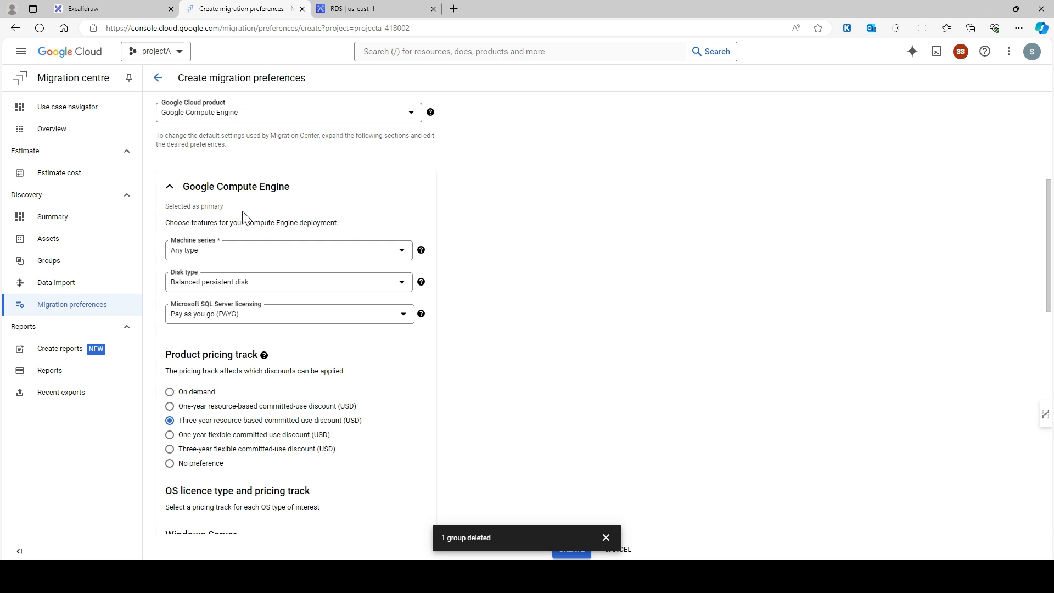
{"action": "scroll", "coordinate": [231, 158], "scroll_direction": "up", "scroll_amount": 1}
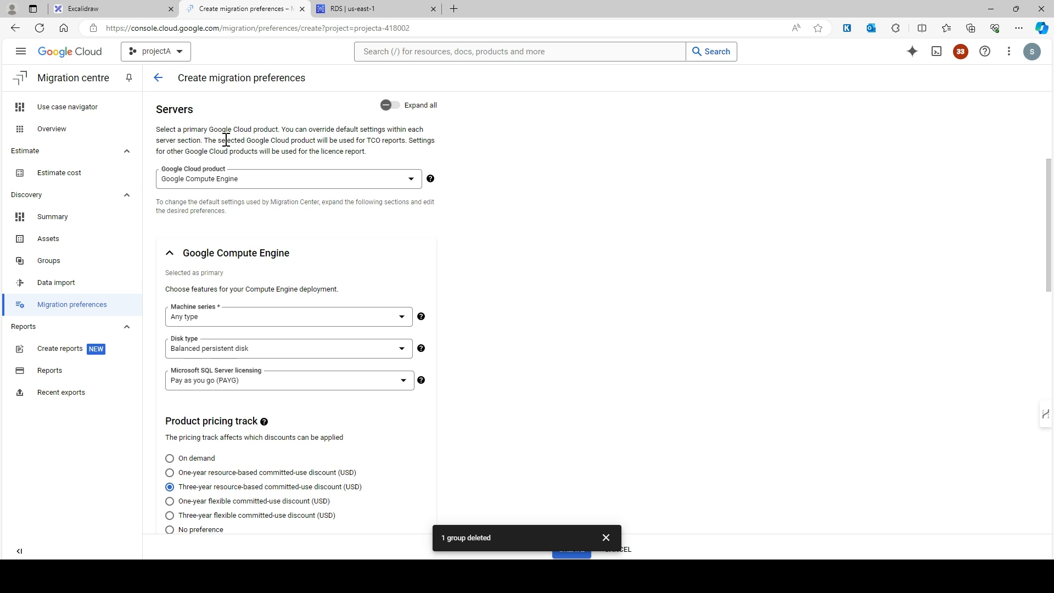
{"action": "scroll", "coordinate": [222, 134], "scroll_direction": "down", "scroll_amount": 2}
{"action": "left_click", "coordinate": [263, 186]}
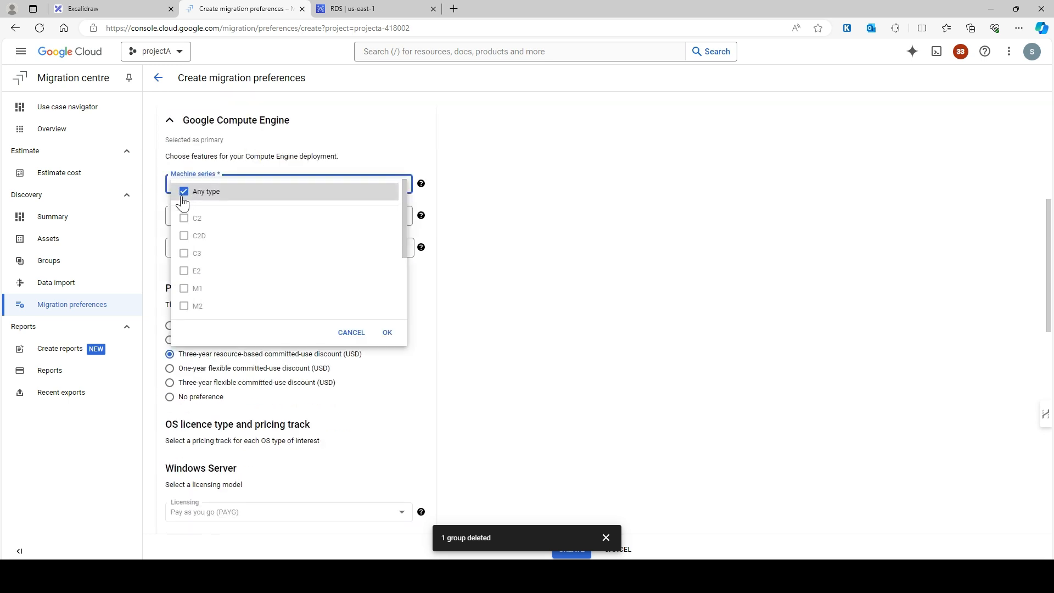
{"action": "scroll", "coordinate": [202, 233], "scroll_direction": "down", "scroll_amount": 3}
{"action": "scroll", "coordinate": [206, 231], "scroll_direction": "up", "scroll_amount": 4}
{"action": "scroll", "coordinate": [221, 229], "scroll_direction": "down", "scroll_amount": 2}
{"action": "scroll", "coordinate": [225, 269], "scroll_direction": "down", "scroll_amount": 1}
{"action": "left_click", "coordinate": [185, 239]}
{"action": "left_click", "coordinate": [386, 332]}
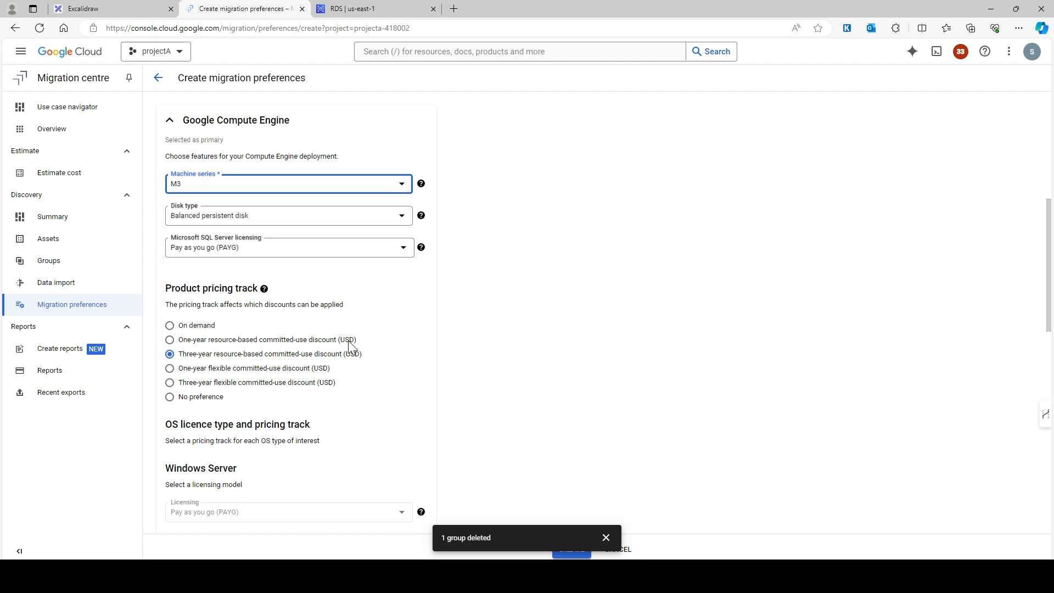
Set the disk type to Standard persistent disk (HDD) and Microsoft SQL Server licensing to Bring your own licence (BYOL)
{"action": "left_click", "coordinate": [260, 221]}
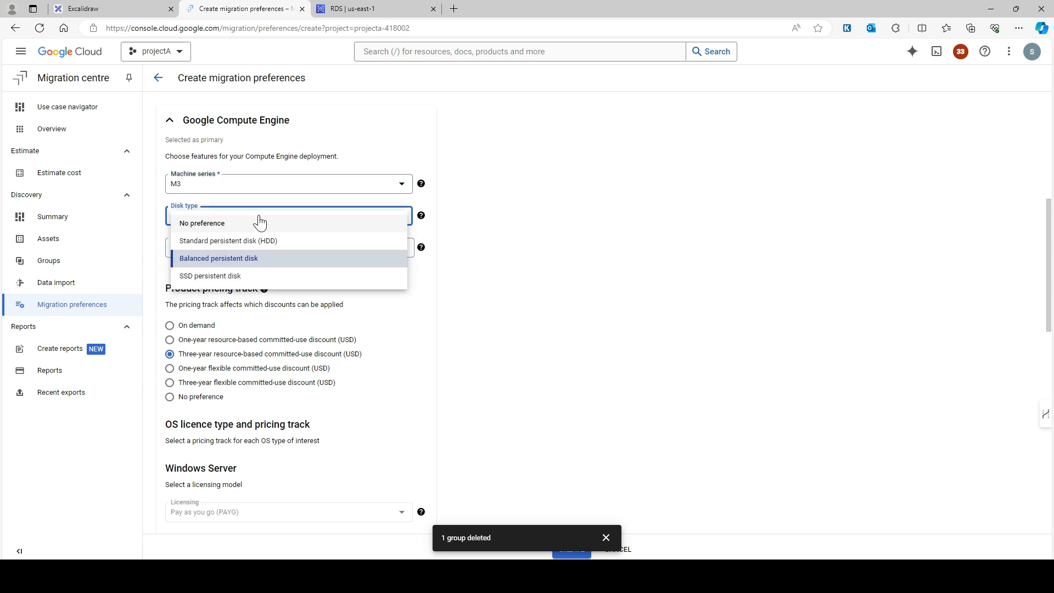
{"action": "left_click", "coordinate": [237, 242]}
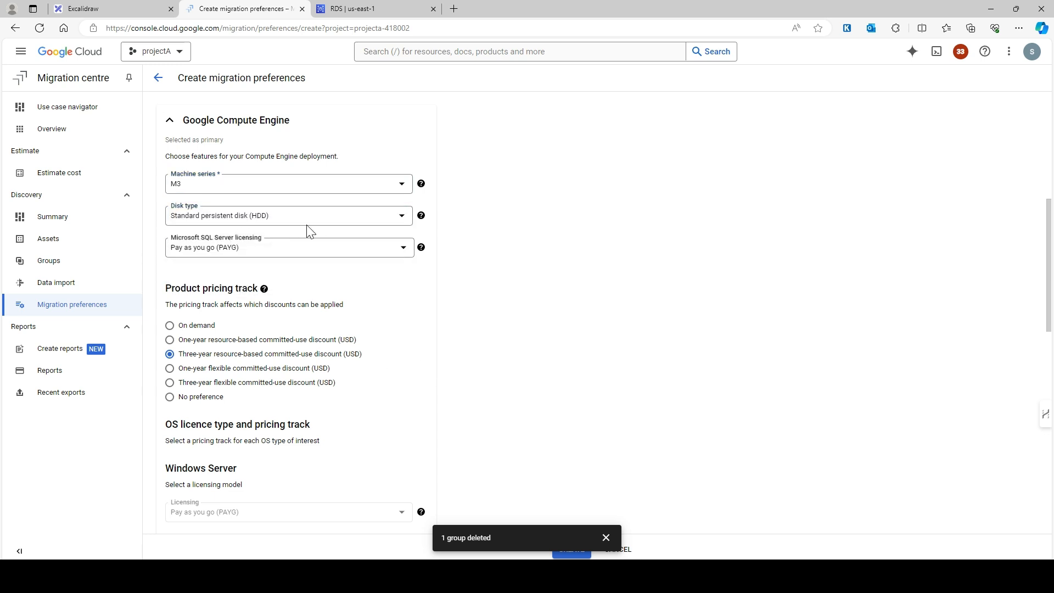
{"action": "left_click", "coordinate": [231, 253]}
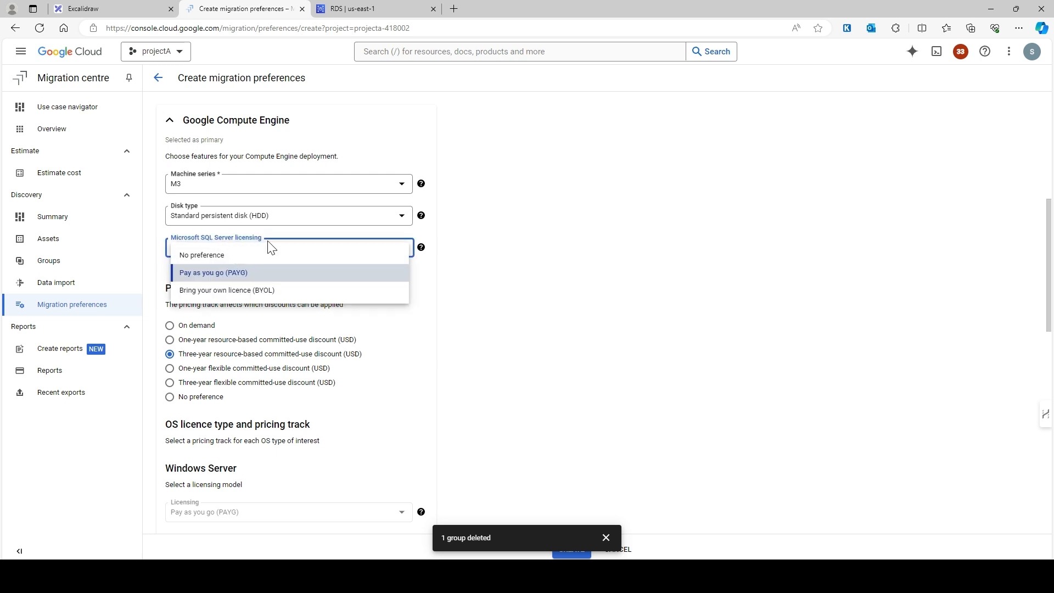
{"action": "left_click", "coordinate": [228, 291]}
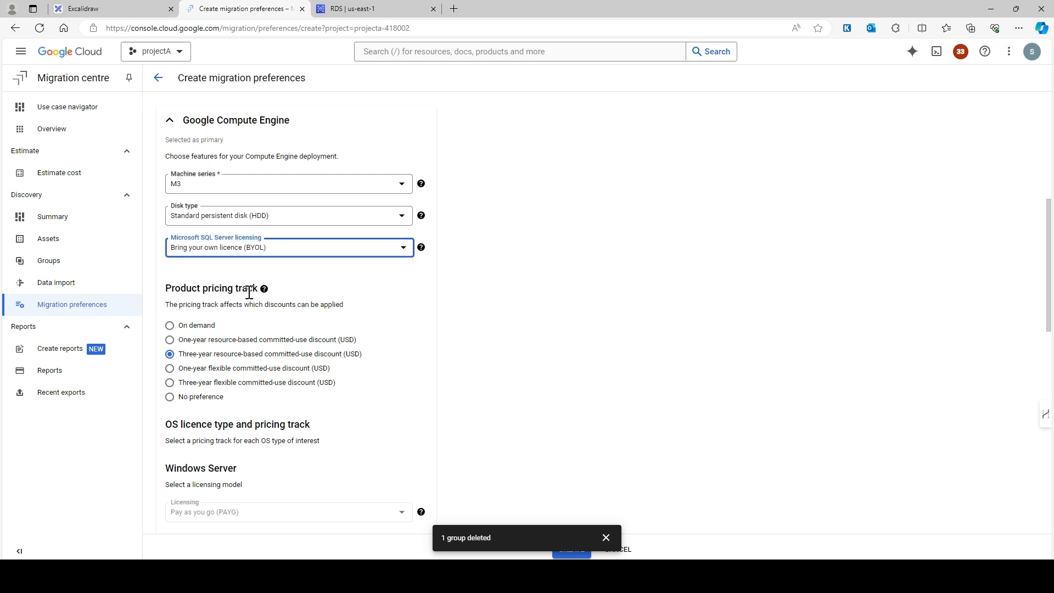
Review the Compute Engine product pricing track, the OS licence settings and the licensing choices for Red Hat Enterprise Linux (RHEL)
{"action": "scroll", "coordinate": [313, 277], "scroll_direction": "down", "scroll_amount": 1}
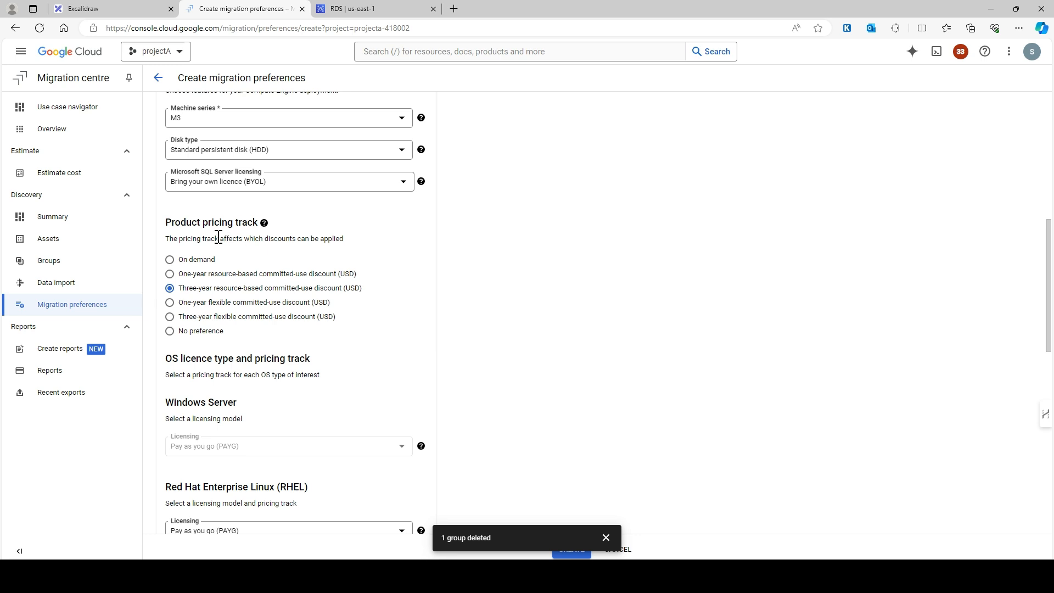
{"action": "left_click", "coordinate": [267, 226]}
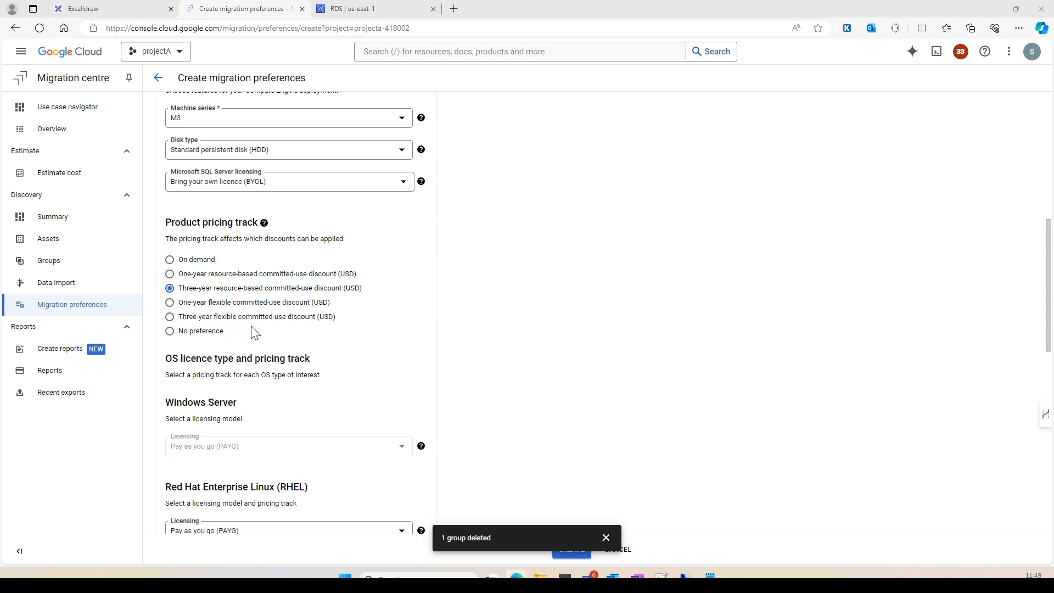
{"action": "scroll", "coordinate": [285, 373], "scroll_direction": "down", "scroll_amount": 2}
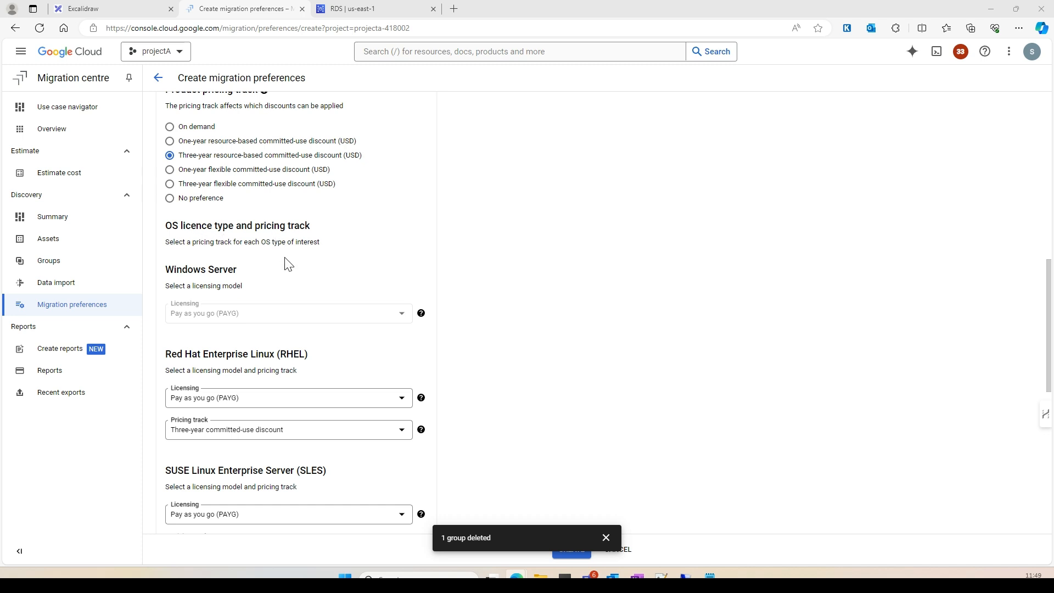
{"action": "scroll", "coordinate": [230, 270], "scroll_direction": "down", "scroll_amount": 1}
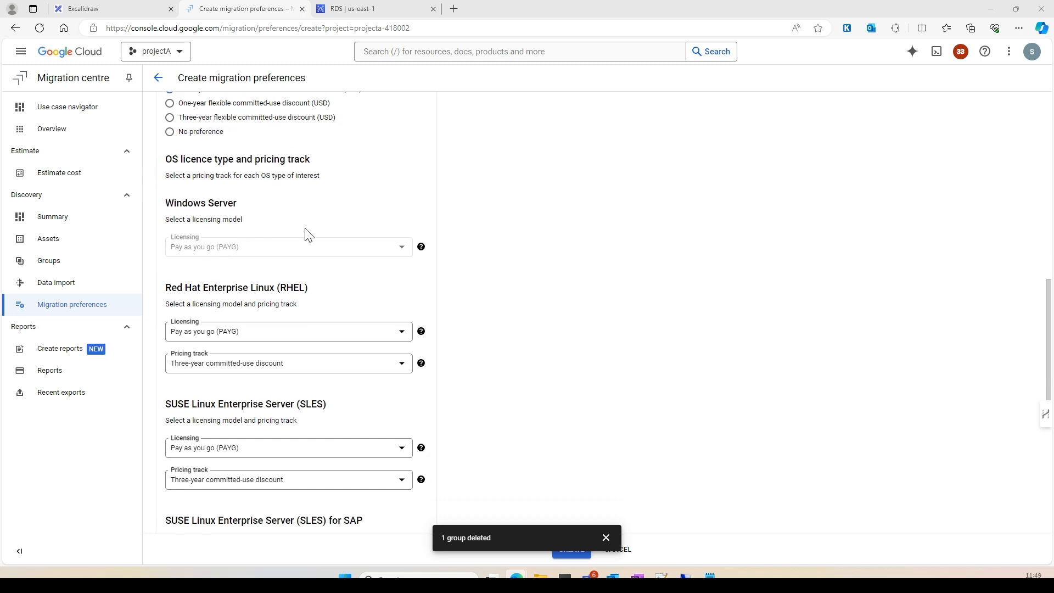
{"action": "scroll", "coordinate": [287, 240], "scroll_direction": "down", "scroll_amount": 2}
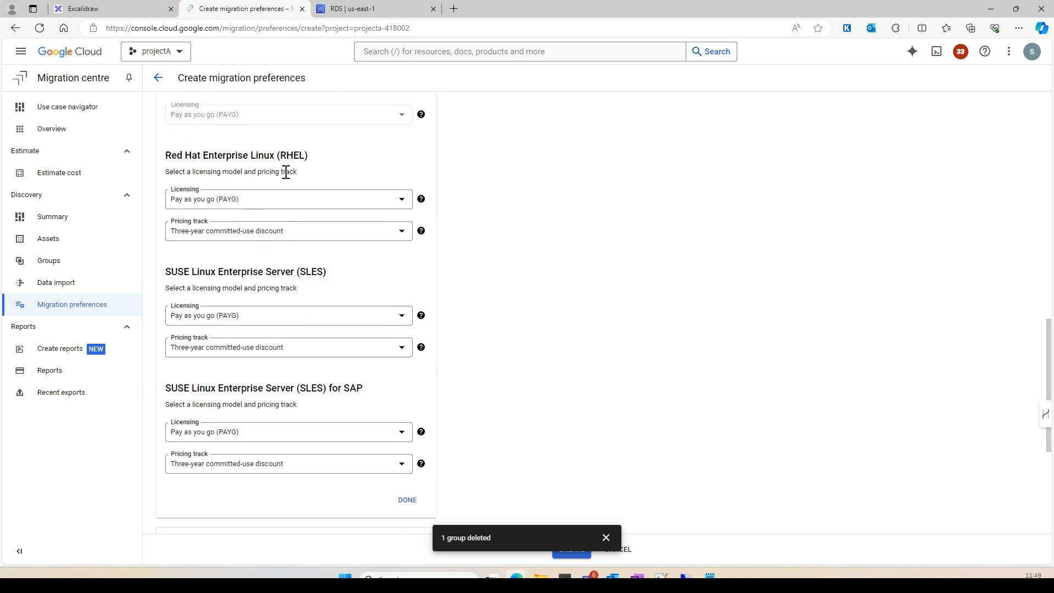
{"action": "left_click", "coordinate": [271, 202]}
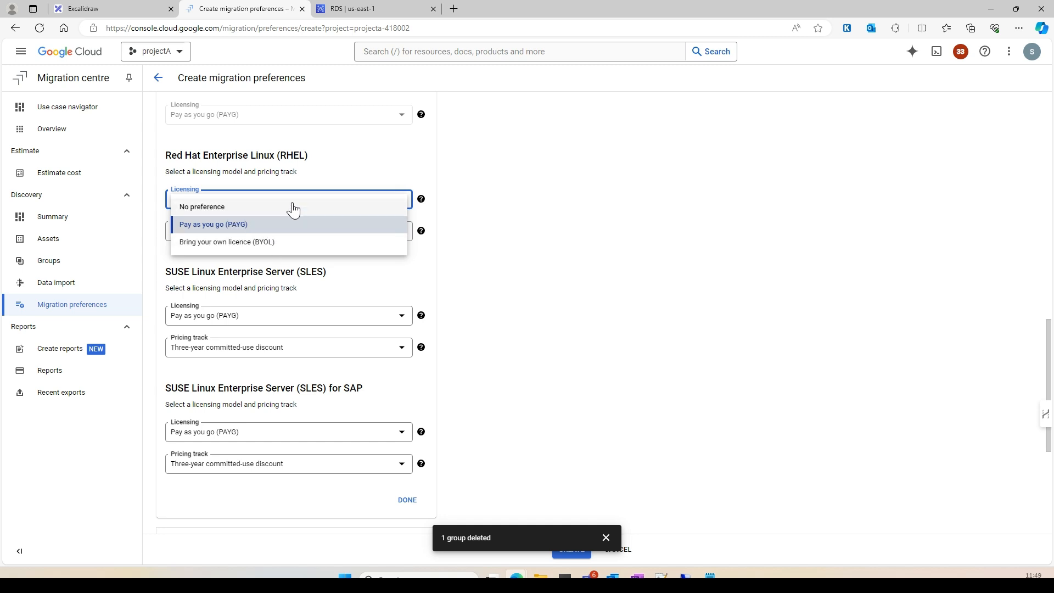
{"action": "left_click", "coordinate": [384, 158]}
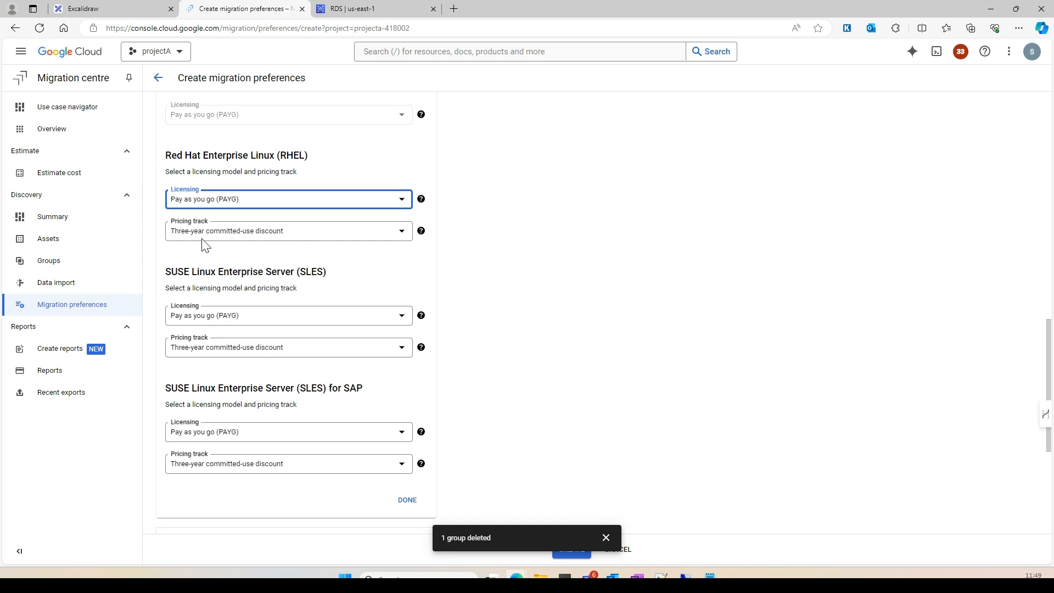
Set licensing to No preference for both SLES and SLES for SAP, and finish the Compute Engine settings
{"action": "scroll", "coordinate": [362, 281], "scroll_direction": "down", "scroll_amount": 2}
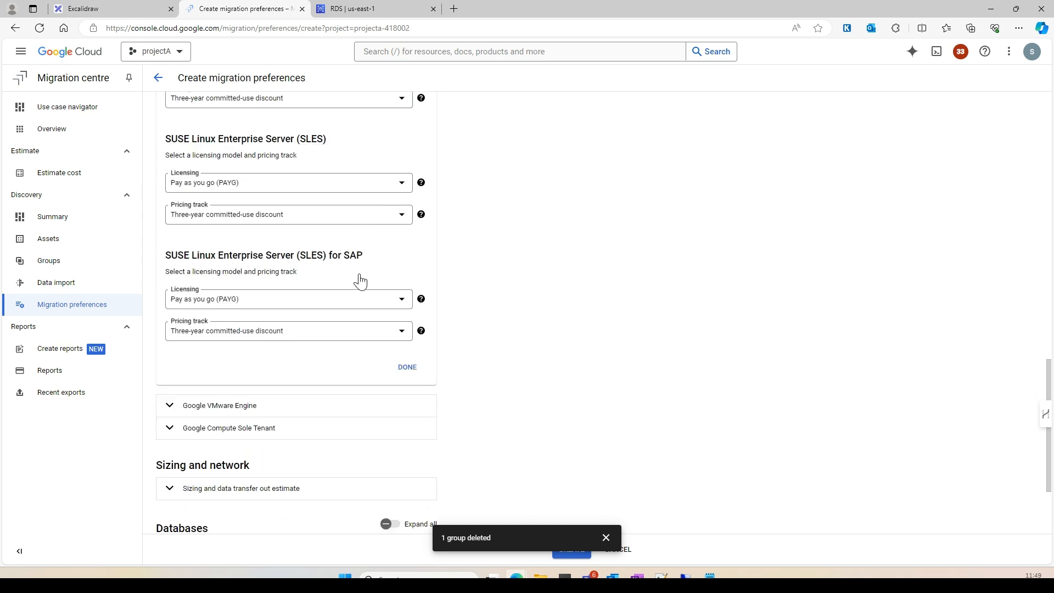
{"action": "left_click", "coordinate": [292, 183]}
{"action": "left_click", "coordinate": [257, 190]}
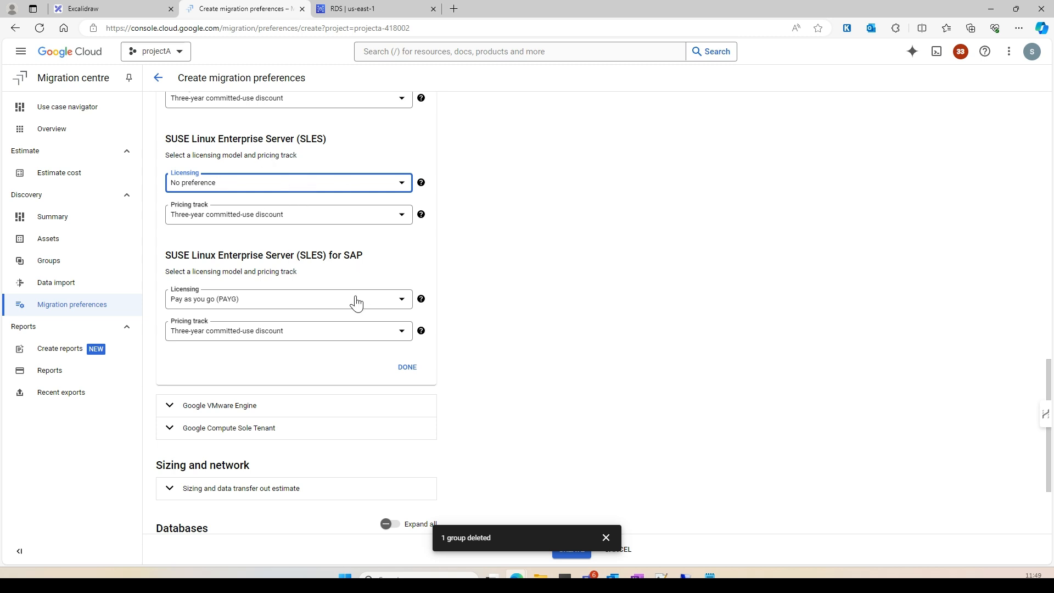
{"action": "left_click", "coordinate": [293, 307]}
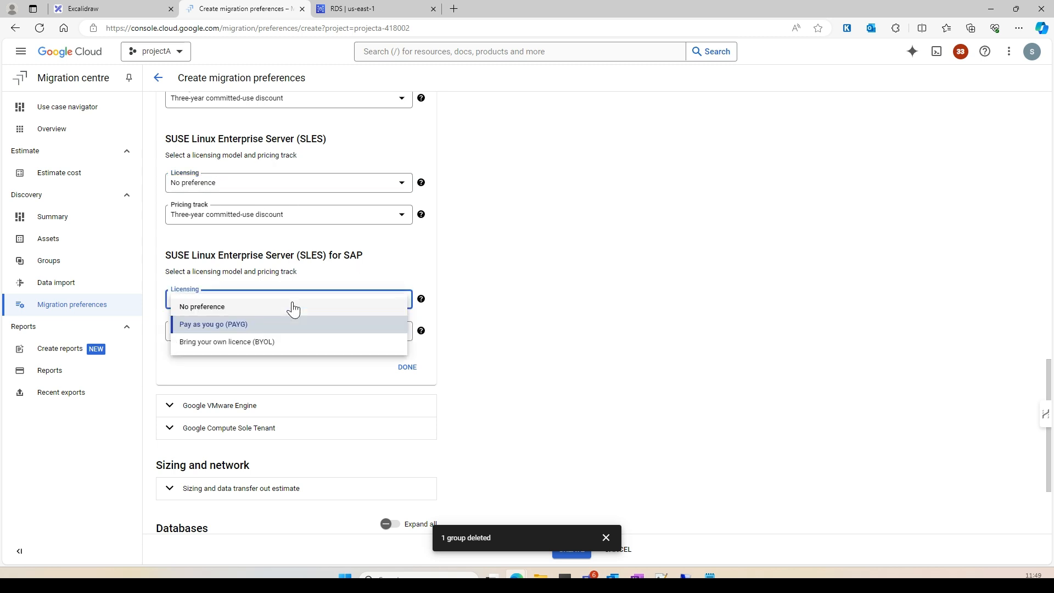
{"action": "left_click", "coordinate": [256, 307]}
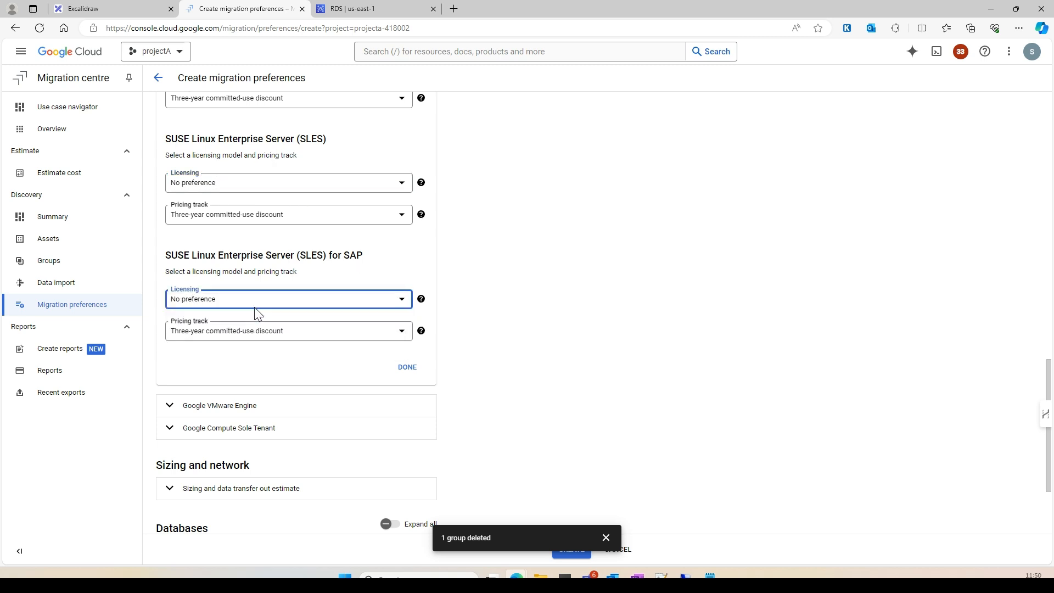
{"action": "left_click", "coordinate": [407, 367]}
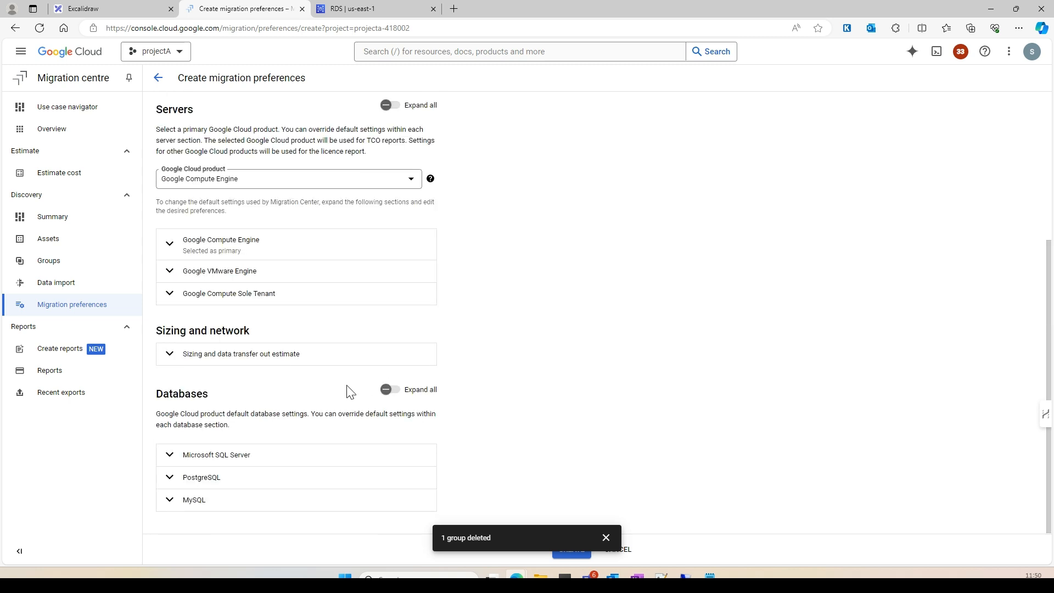
Examine the Google VMware Engine settings and the sizing and data transfer out estimate, collapsing each section again
{"action": "left_click", "coordinate": [170, 272]}
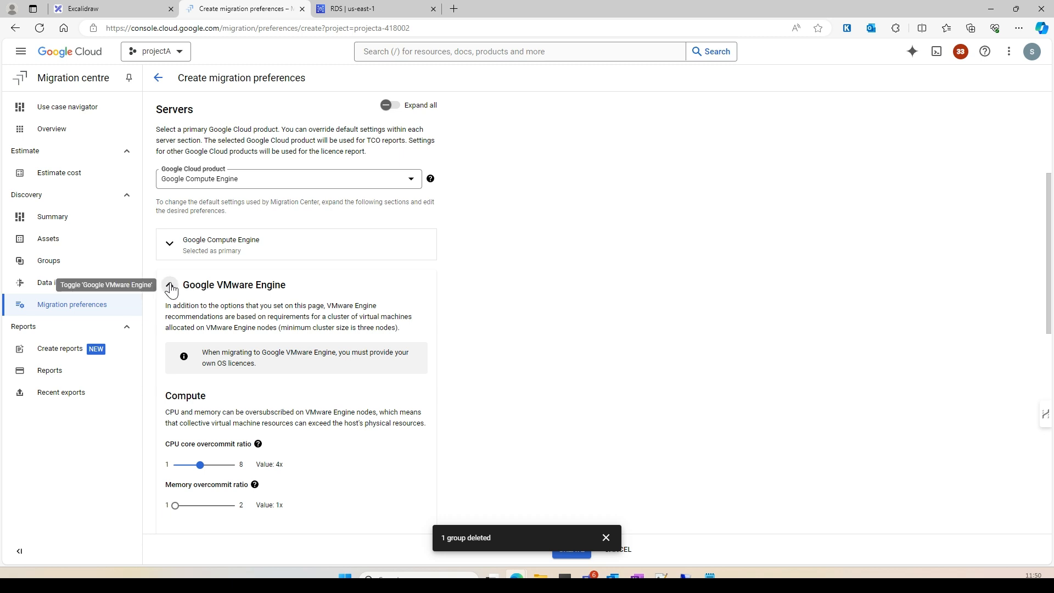
{"action": "left_click", "coordinate": [170, 286]}
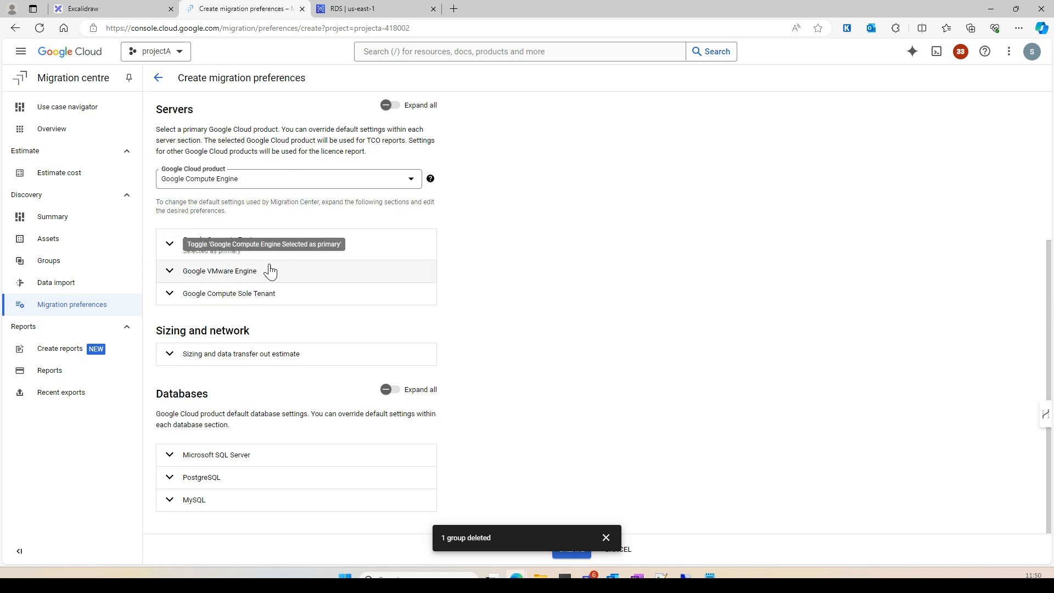
{"action": "left_click", "coordinate": [170, 353]}
{"action": "scroll", "coordinate": [328, 347], "scroll_direction": "down", "scroll_amount": 1}
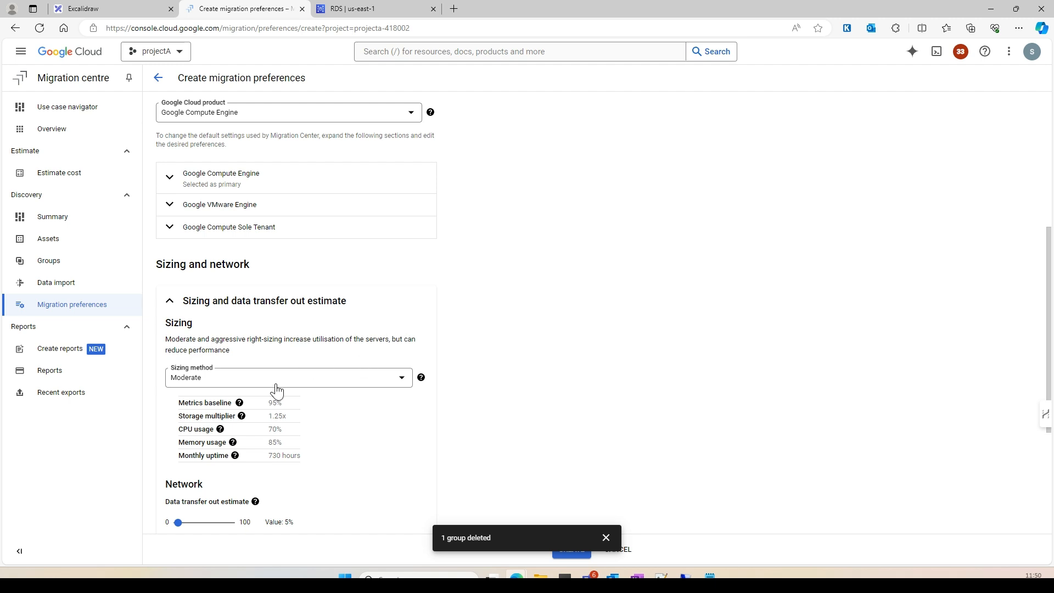
{"action": "left_click", "coordinate": [240, 402]}
{"action": "left_click", "coordinate": [169, 301]}
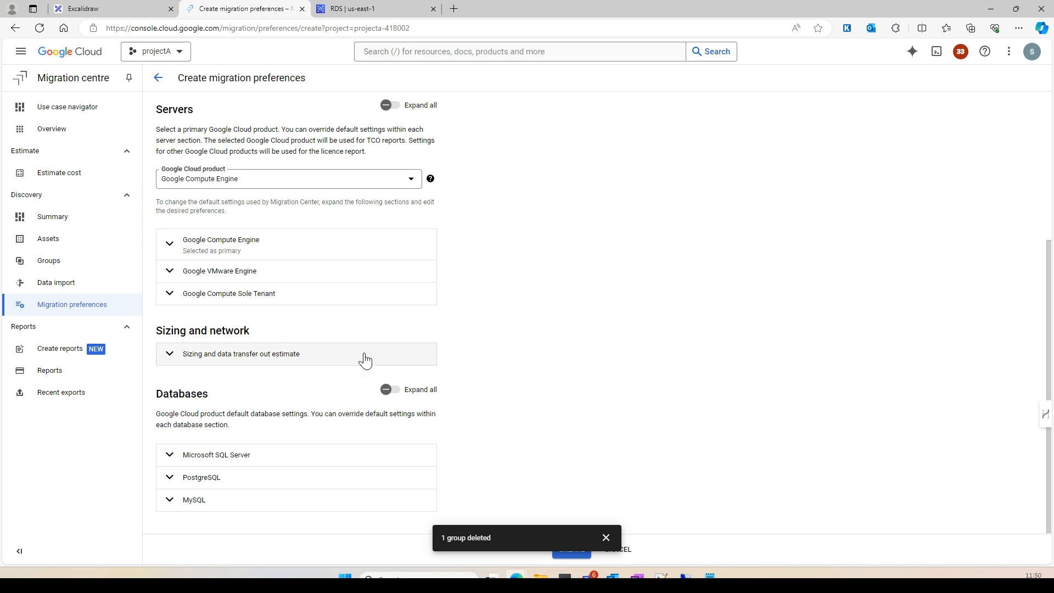
In the MySQL database settings, set the Google Cloud SQL edition to Enterprise Plus and the sizing method to Utilisation-based
{"action": "left_click", "coordinate": [171, 500]}
{"action": "scroll", "coordinate": [301, 416], "scroll_direction": "down", "scroll_amount": 3}
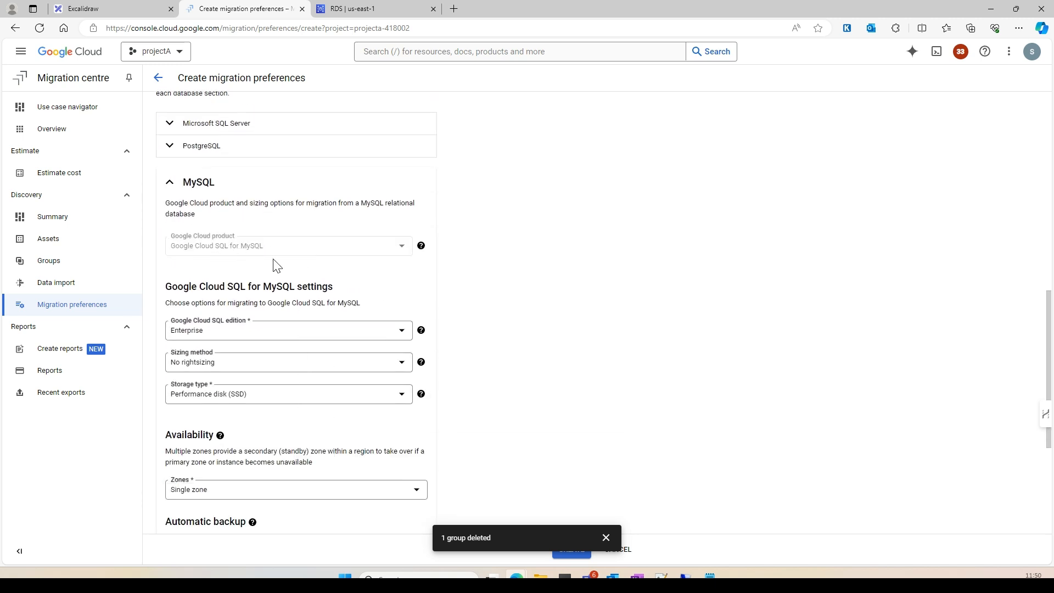
{"action": "left_click", "coordinate": [272, 334]}
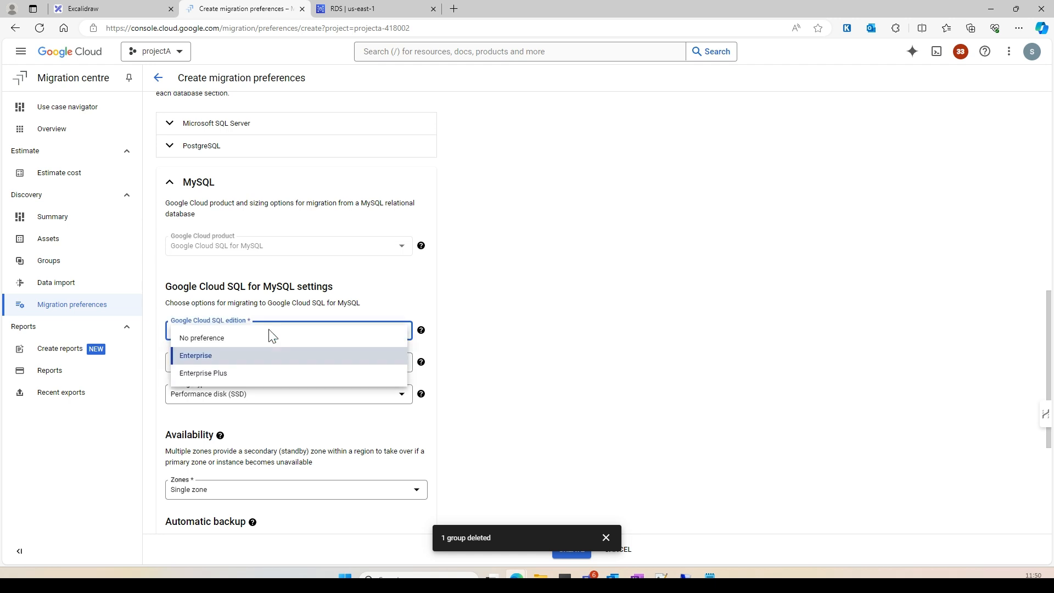
{"action": "left_click", "coordinate": [271, 372]}
{"action": "scroll", "coordinate": [282, 369], "scroll_direction": "down", "scroll_amount": 1}
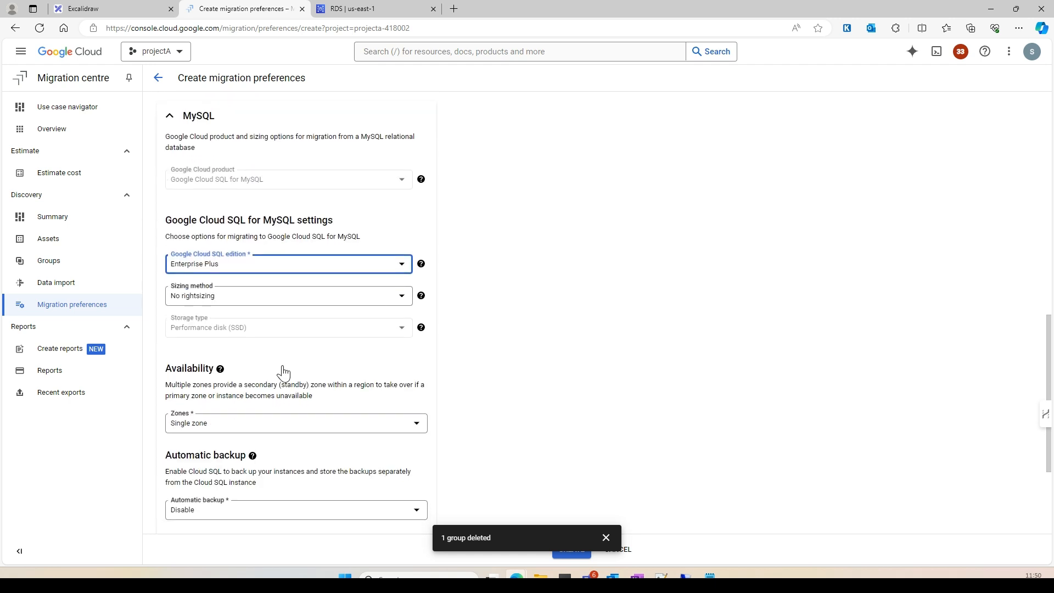
{"action": "left_click", "coordinate": [267, 301]}
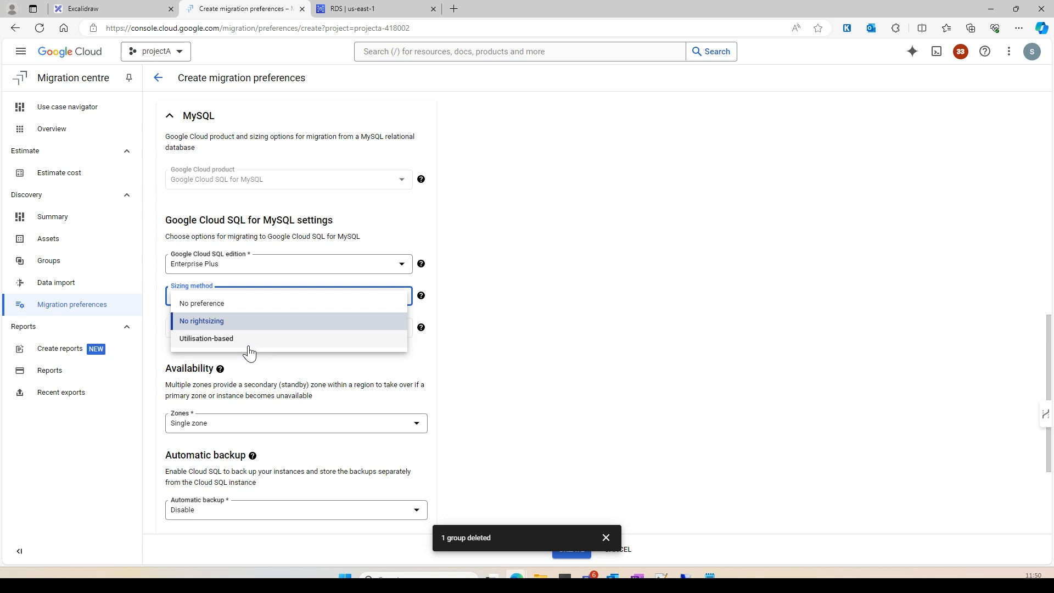
{"action": "left_click", "coordinate": [247, 341]}
Set the MySQL availability to Multiple zones and enable automatic backup
{"action": "scroll", "coordinate": [329, 362], "scroll_direction": "down", "scroll_amount": 2}
{"action": "scroll", "coordinate": [329, 362], "scroll_direction": "down", "scroll_amount": 1}
{"action": "left_click", "coordinate": [269, 299]}
{"action": "left_click", "coordinate": [266, 300]}
{"action": "left_click", "coordinate": [259, 300]}
{"action": "left_click", "coordinate": [228, 335]}
{"action": "scroll", "coordinate": [354, 318], "scroll_direction": "down", "scroll_amount": 1}
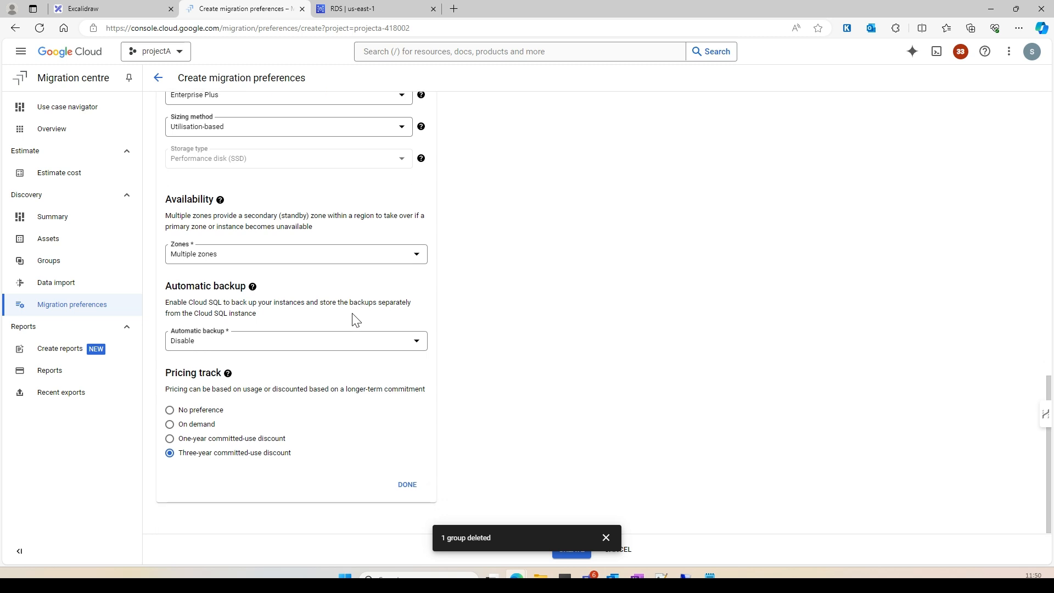
{"action": "left_click", "coordinate": [241, 346]}
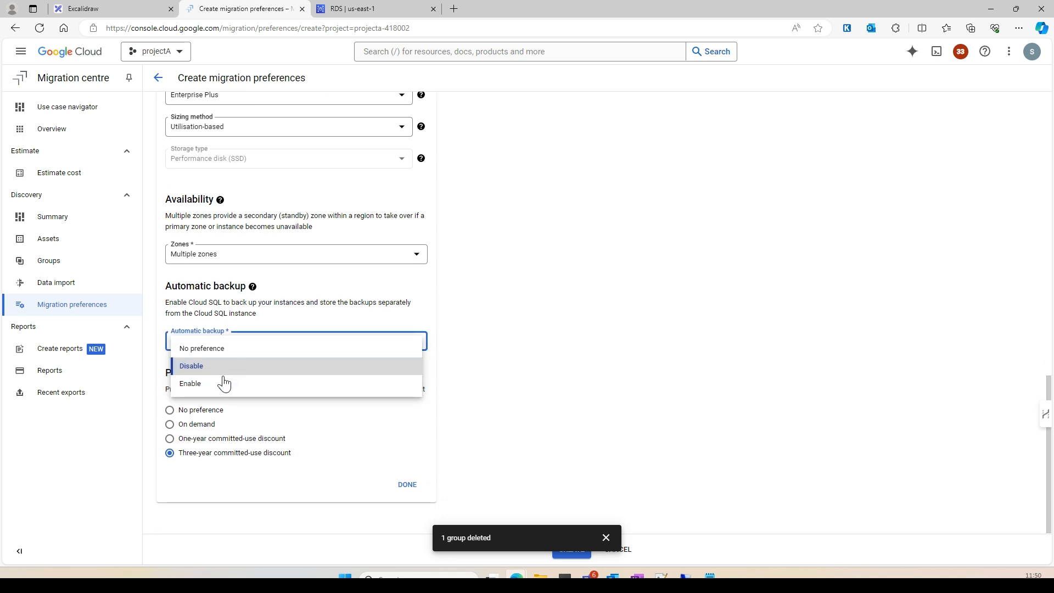
{"action": "left_click", "coordinate": [225, 381]}
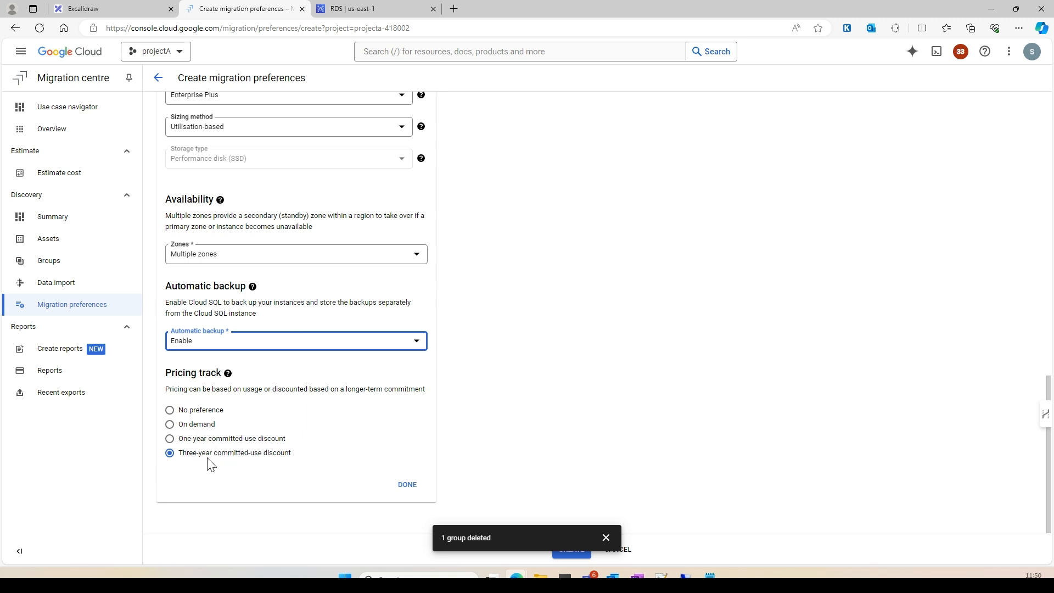
Choose the Three-year committed-use discount as the MySQL pricing track and finish the MySQL settings
{"action": "left_click", "coordinate": [169, 424]}
{"action": "left_click", "coordinate": [169, 453]}
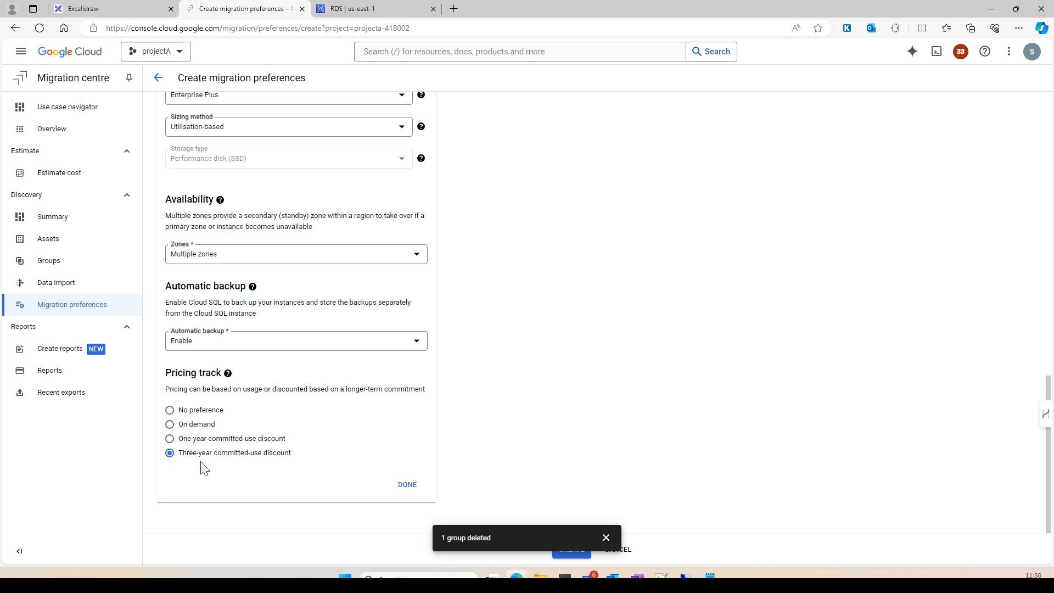
{"action": "left_click", "coordinate": [406, 485]}
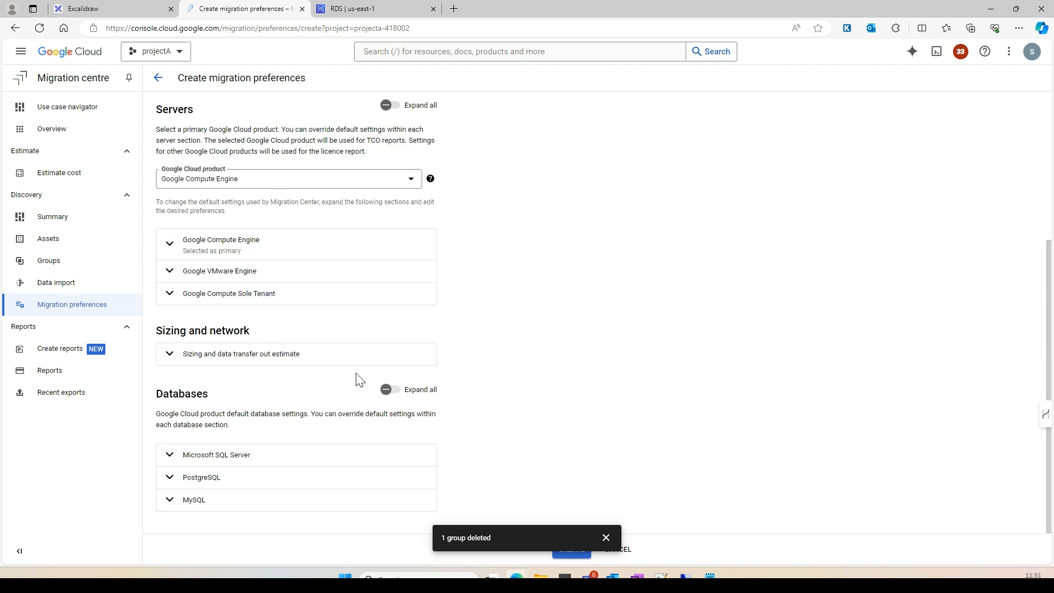
Expand all server sections for a final review, dismiss the old notification and create the migration preferences
{"action": "scroll", "coordinate": [363, 384], "scroll_direction": "up", "scroll_amount": 4}
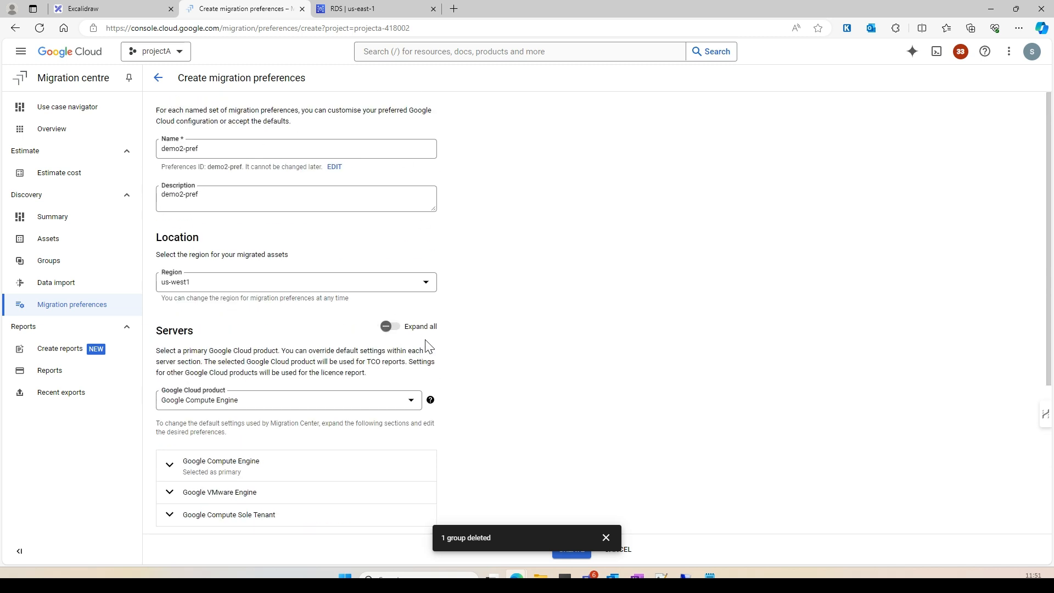
{"action": "left_click", "coordinate": [385, 327]}
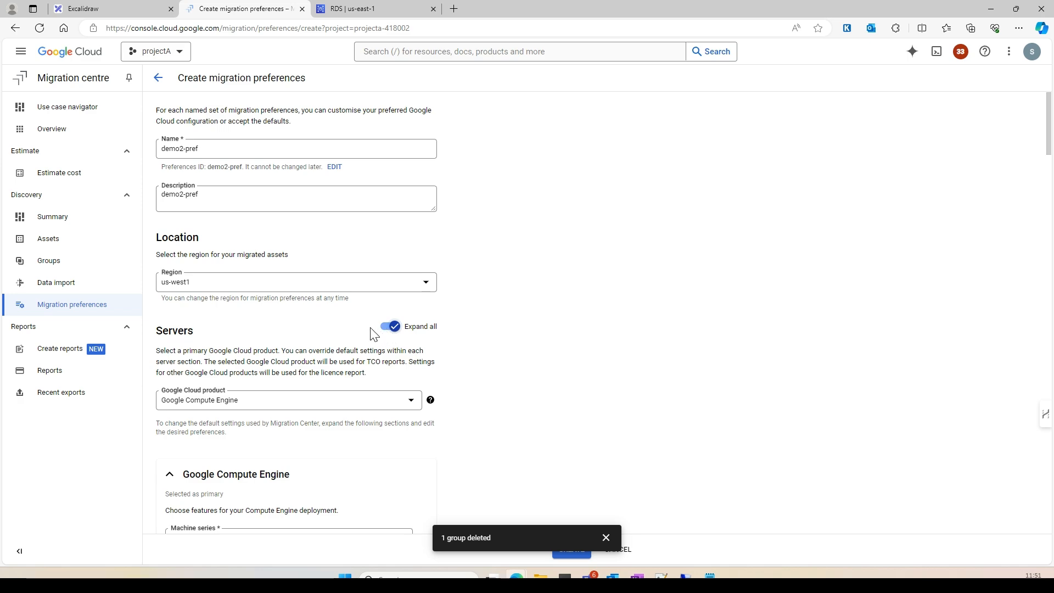
{"action": "scroll", "coordinate": [483, 341], "scroll_direction": "down", "scroll_amount": 15}
{"action": "scroll", "coordinate": [482, 369], "scroll_direction": "down", "scroll_amount": 13}
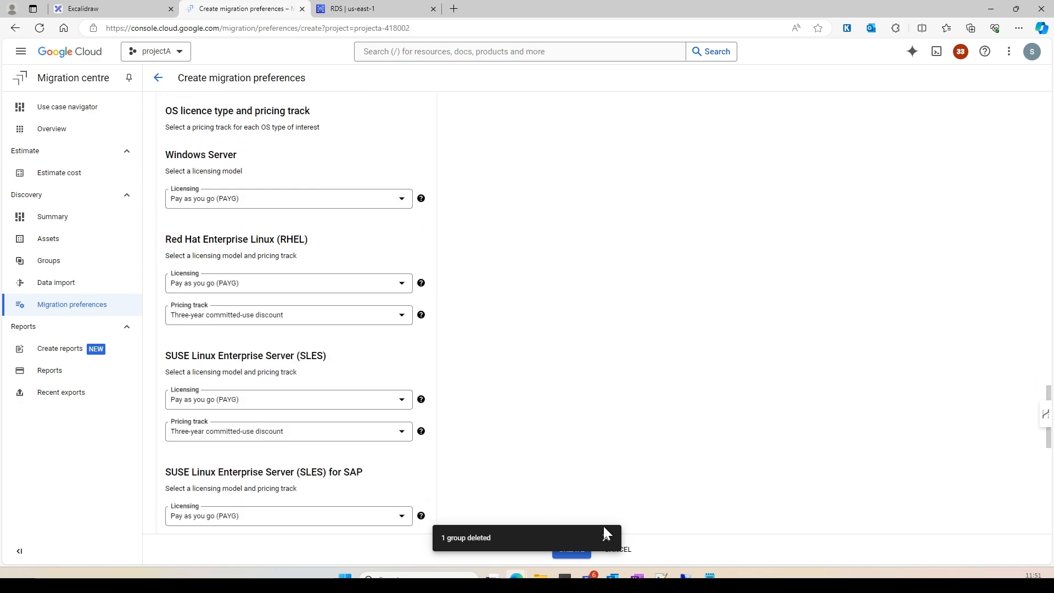
{"action": "left_click", "coordinate": [607, 536]}
{"action": "left_click", "coordinate": [567, 550]}
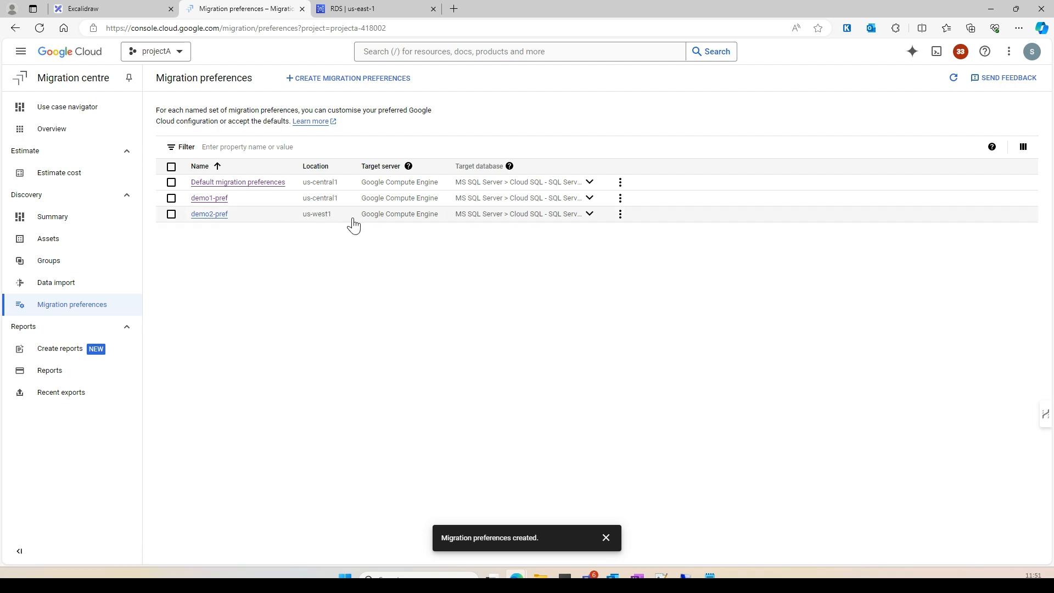
Check the location of demo2-pref in the list and show the full target database details of demo2-pref and demo1-pref
{"action": "left_click_drag", "start_coordinate": [339, 217], "coordinate": [297, 220]}
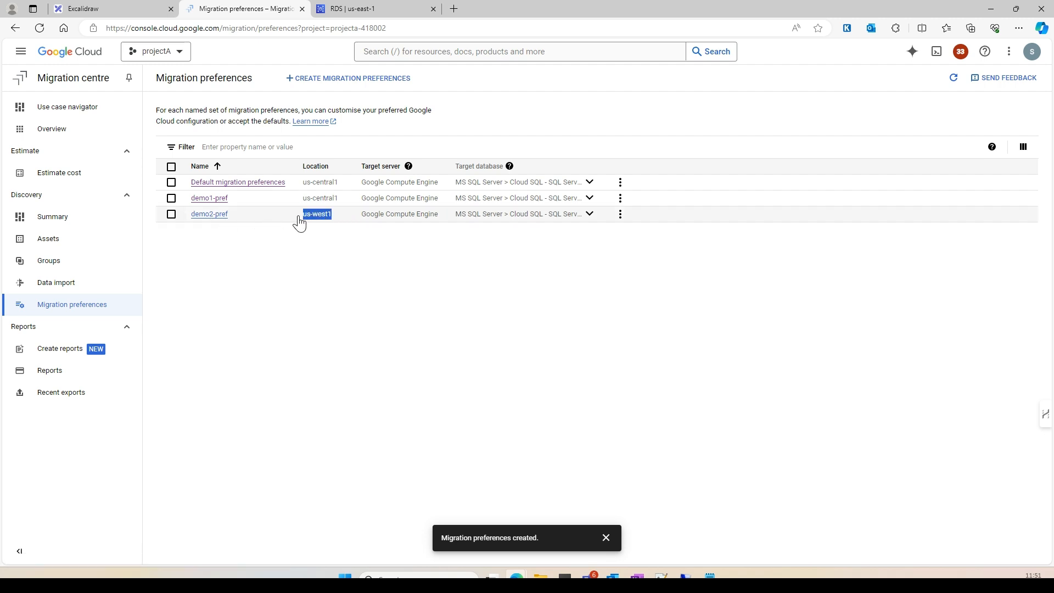
{"action": "left_click", "coordinate": [590, 214]}
{"action": "left_click", "coordinate": [588, 198]}
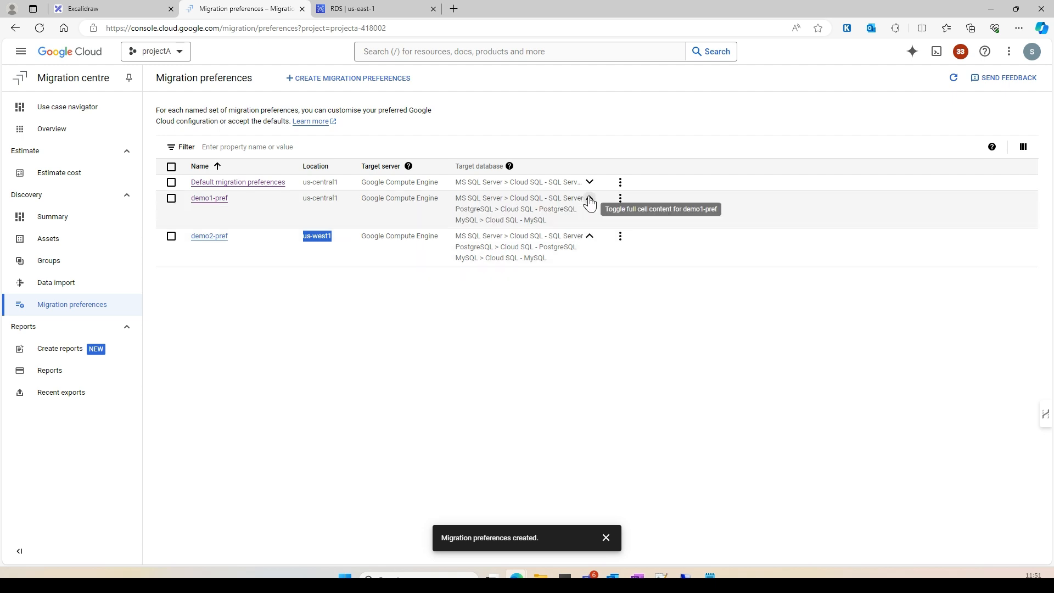
Open the details of demo1-pref, dismiss the notification, and check its region and Compute Engine disk type
{"action": "left_click", "coordinate": [209, 198]}
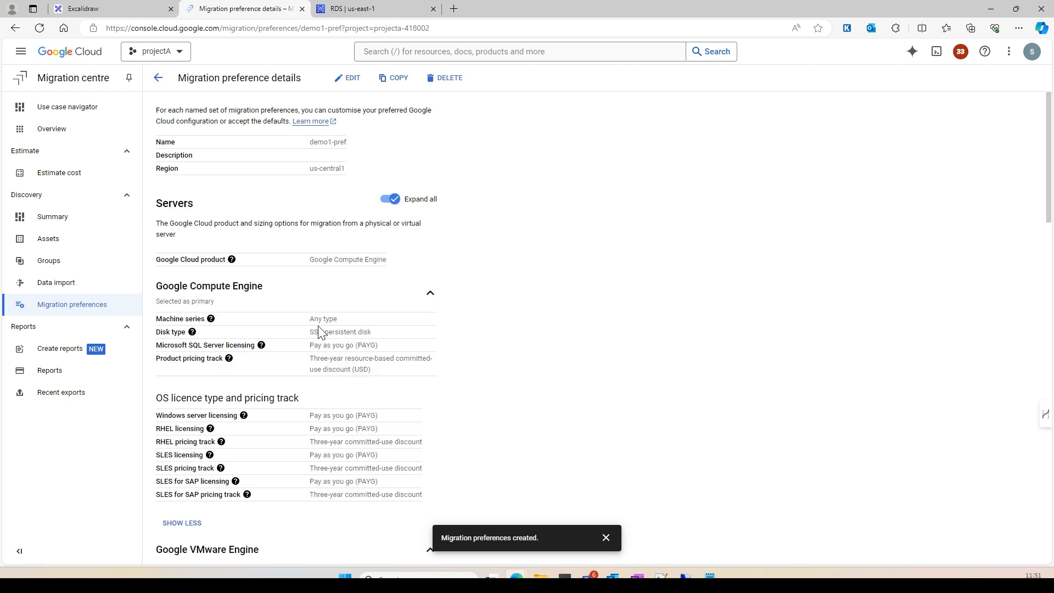
{"action": "left_click", "coordinate": [606, 537]}
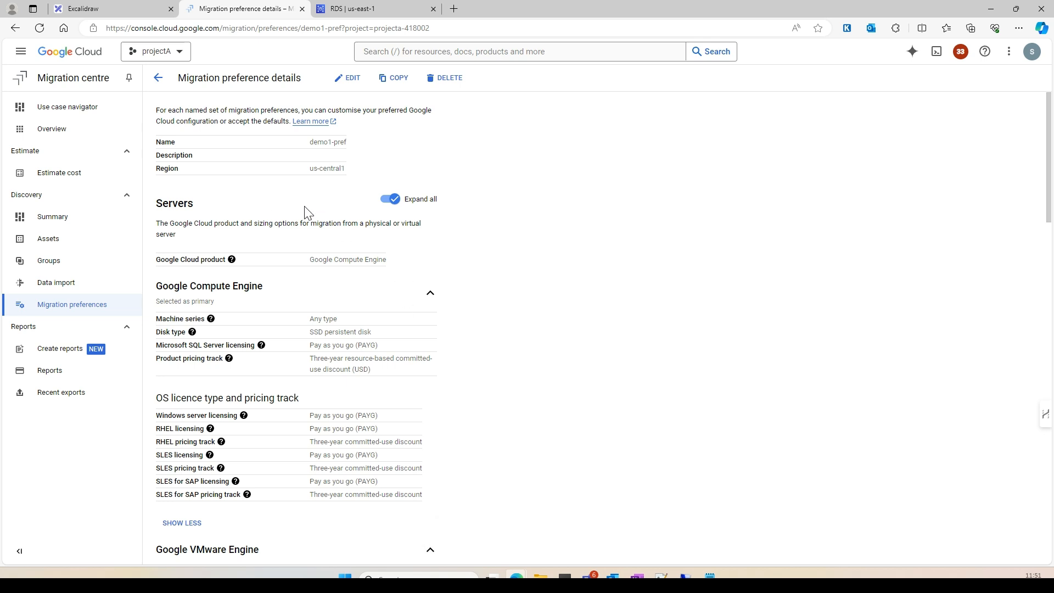
{"action": "left_click_drag", "start_coordinate": [349, 177], "coordinate": [308, 174]}
{"action": "scroll", "coordinate": [293, 236], "scroll_direction": "down", "scroll_amount": 1}
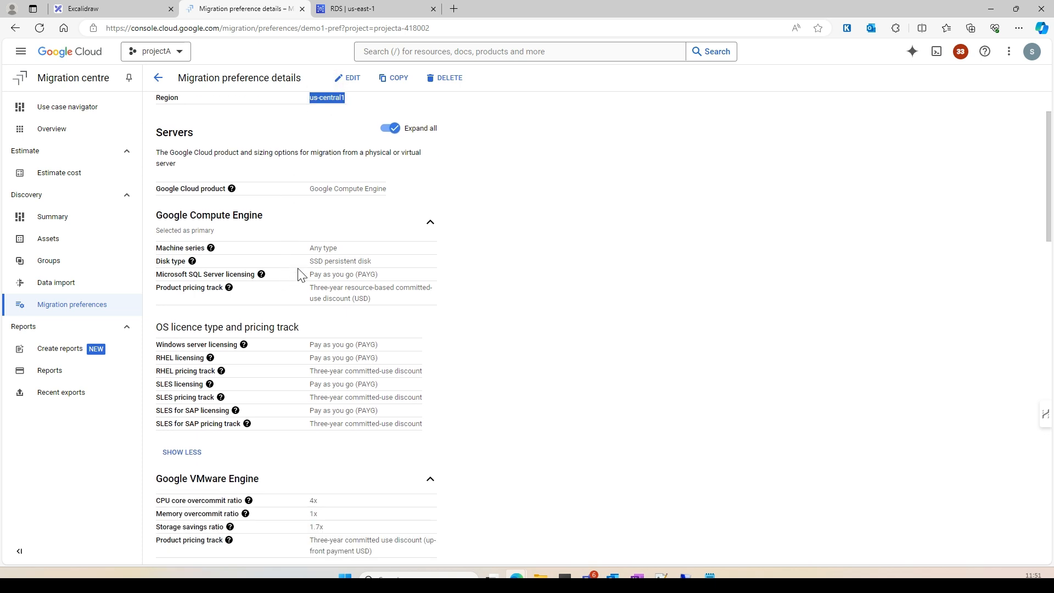
{"action": "left_click_drag", "start_coordinate": [388, 267], "coordinate": [310, 271]}
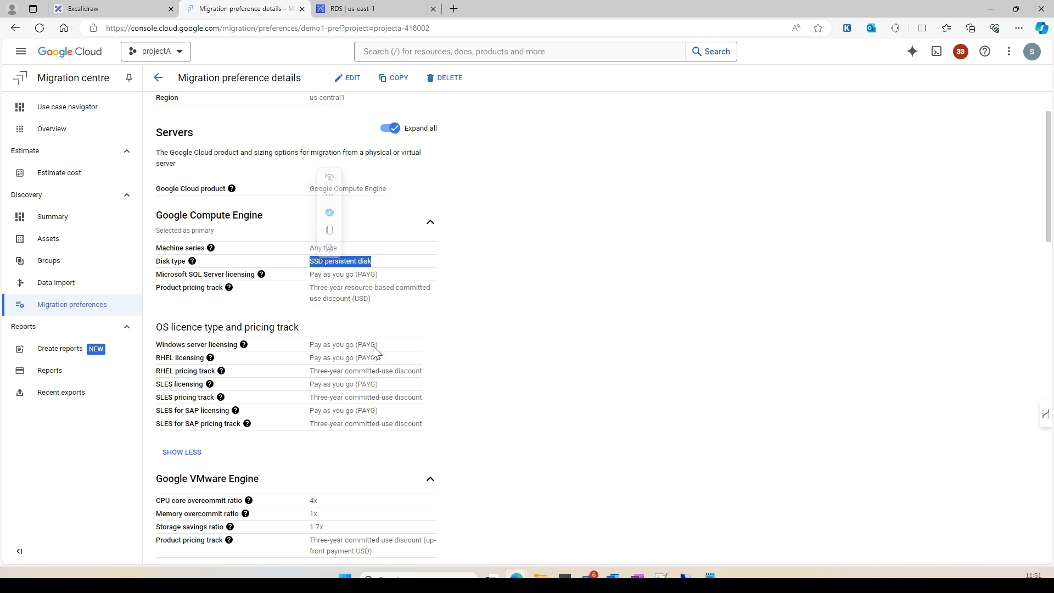
{"action": "scroll", "coordinate": [383, 353], "scroll_direction": "down", "scroll_amount": 2}
{"action": "scroll", "coordinate": [383, 353], "scroll_direction": "down", "scroll_amount": 2}
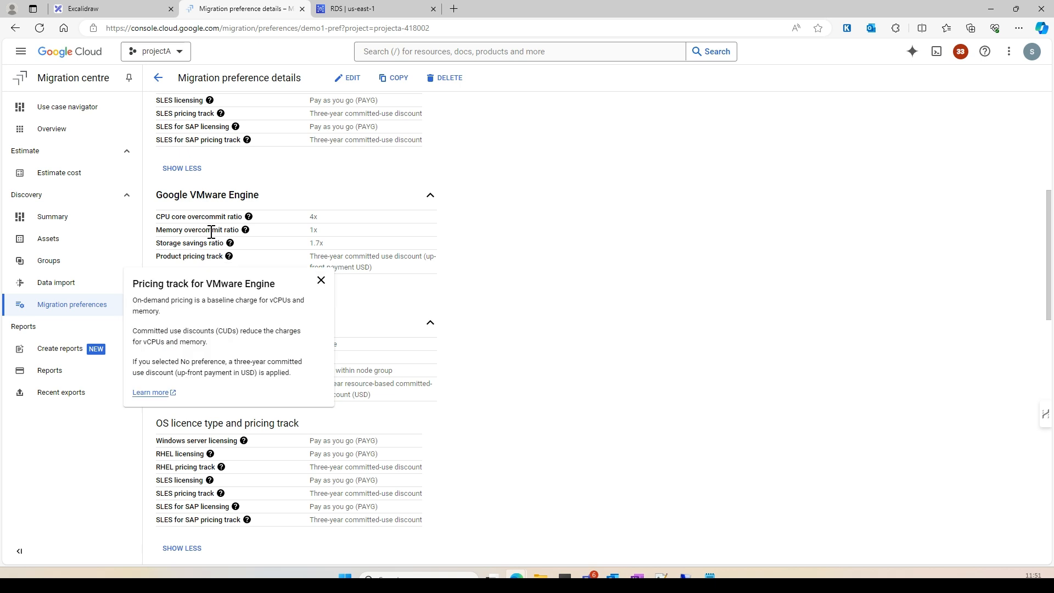
Review the remaining demo1-pref settings, including licensing, VMware Engine, sole tenant, and sizing and network
{"action": "scroll", "coordinate": [213, 208], "scroll_direction": "up", "scroll_amount": 2}
{"action": "scroll", "coordinate": [230, 201], "scroll_direction": "up", "scroll_amount": 1}
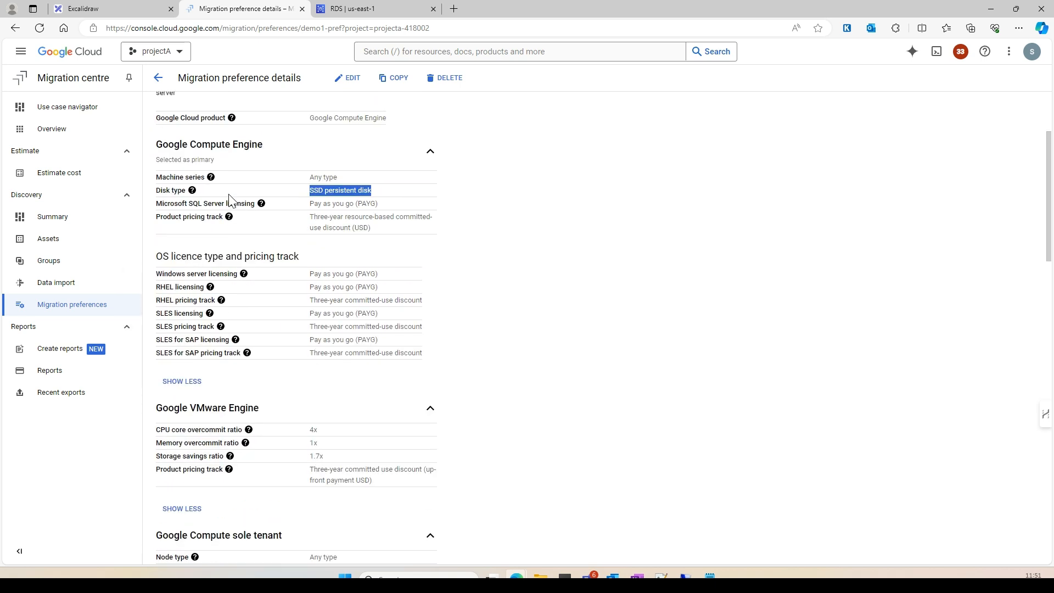
{"action": "scroll", "coordinate": [378, 218], "scroll_direction": "up", "scroll_amount": 2}
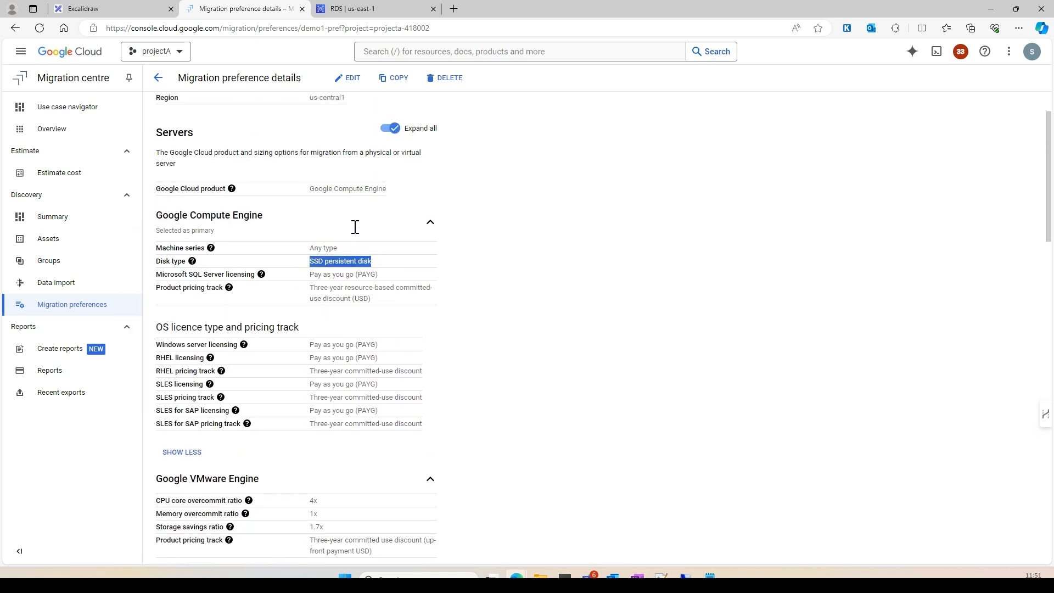
{"action": "scroll", "coordinate": [360, 257], "scroll_direction": "down", "scroll_amount": 7}
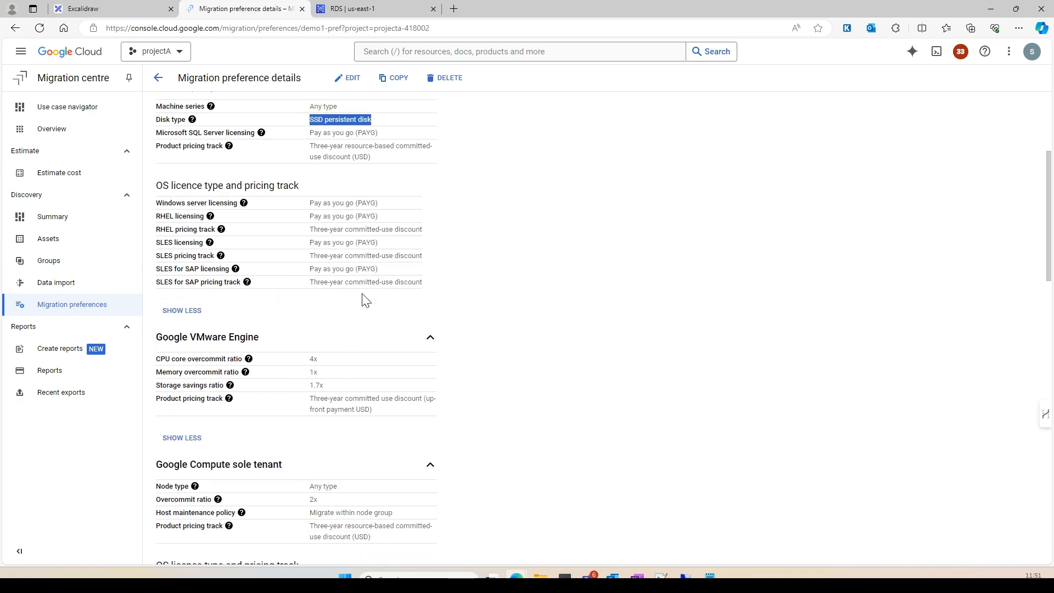
{"action": "scroll", "coordinate": [314, 362], "scroll_direction": "down", "scroll_amount": 6}
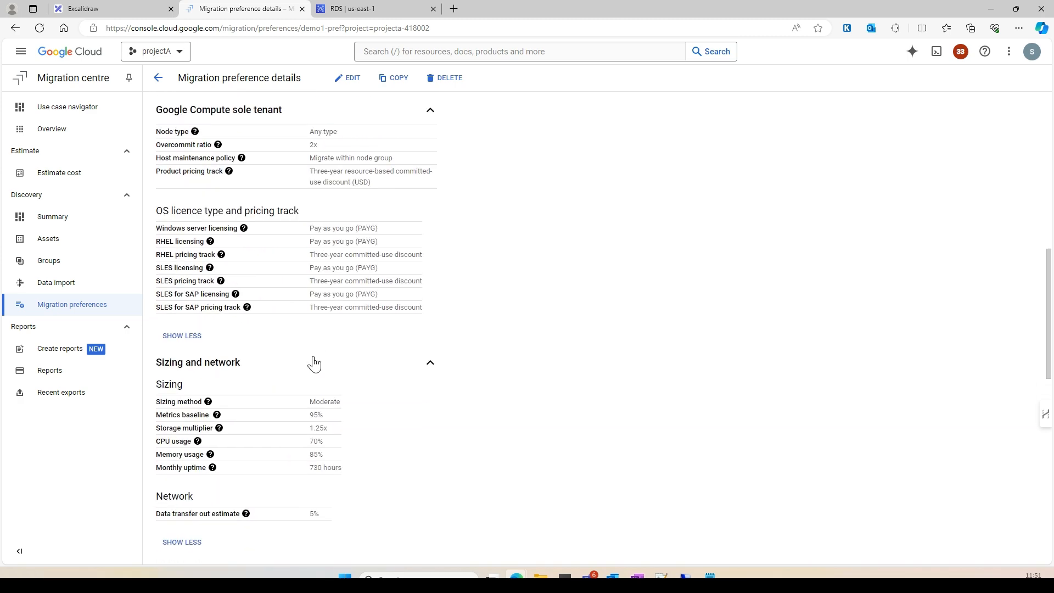
{"action": "scroll", "coordinate": [316, 358], "scroll_direction": "down", "scroll_amount": 2}
{"action": "scroll", "coordinate": [334, 343], "scroll_direction": "up", "scroll_amount": 10}
{"action": "scroll", "coordinate": [337, 338], "scroll_direction": "up", "scroll_amount": 3}
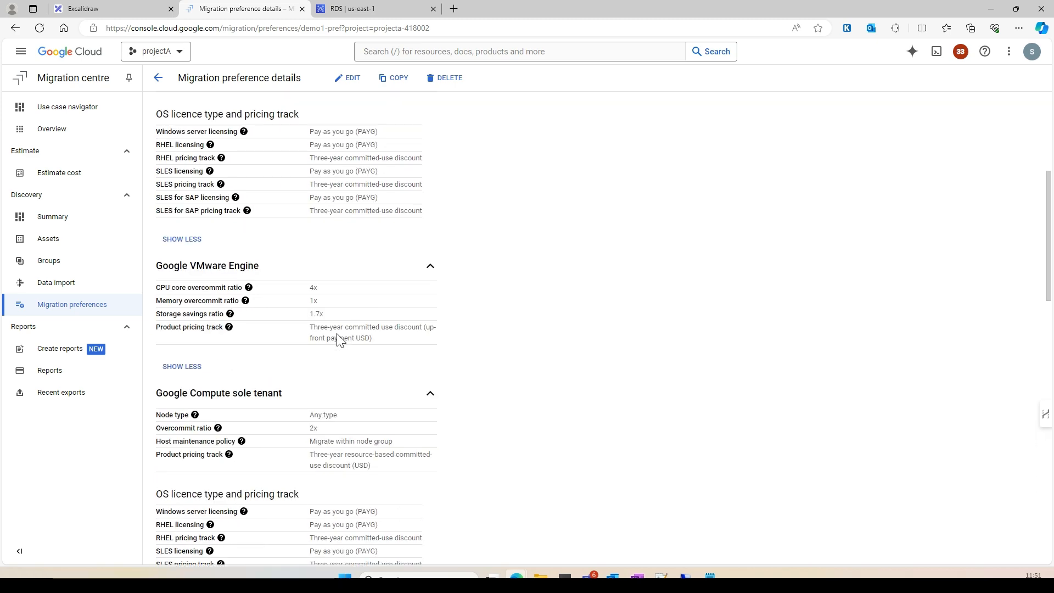
{"action": "scroll", "coordinate": [349, 285], "scroll_direction": "up", "scroll_amount": 1}
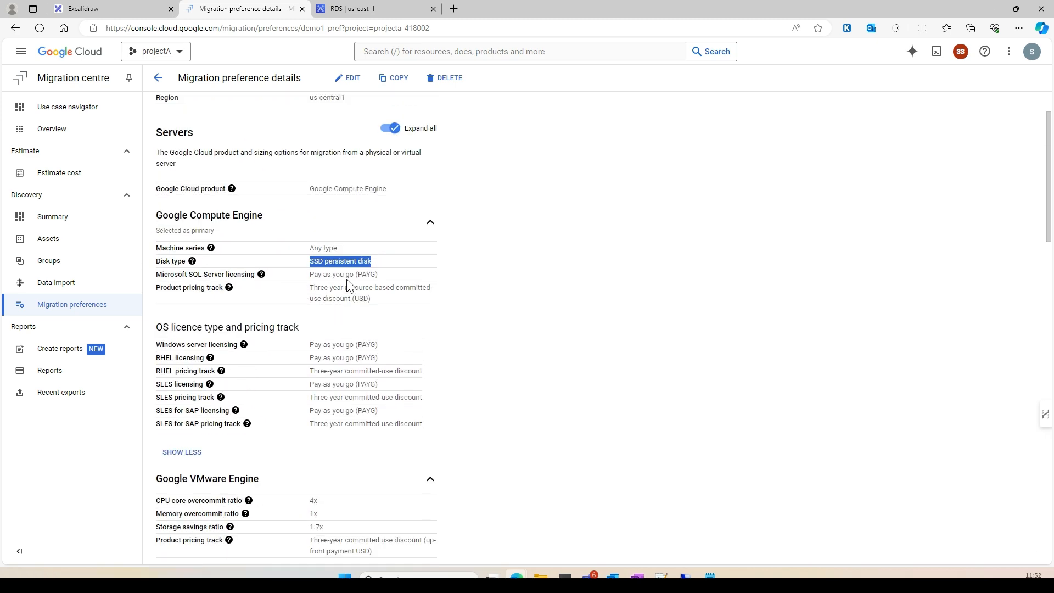
{"action": "scroll", "coordinate": [347, 284], "scroll_direction": "up", "scroll_amount": 1}
Open demo1-pref for editing and examine its Google Compute Engine settings
{"action": "left_click", "coordinate": [347, 78]}
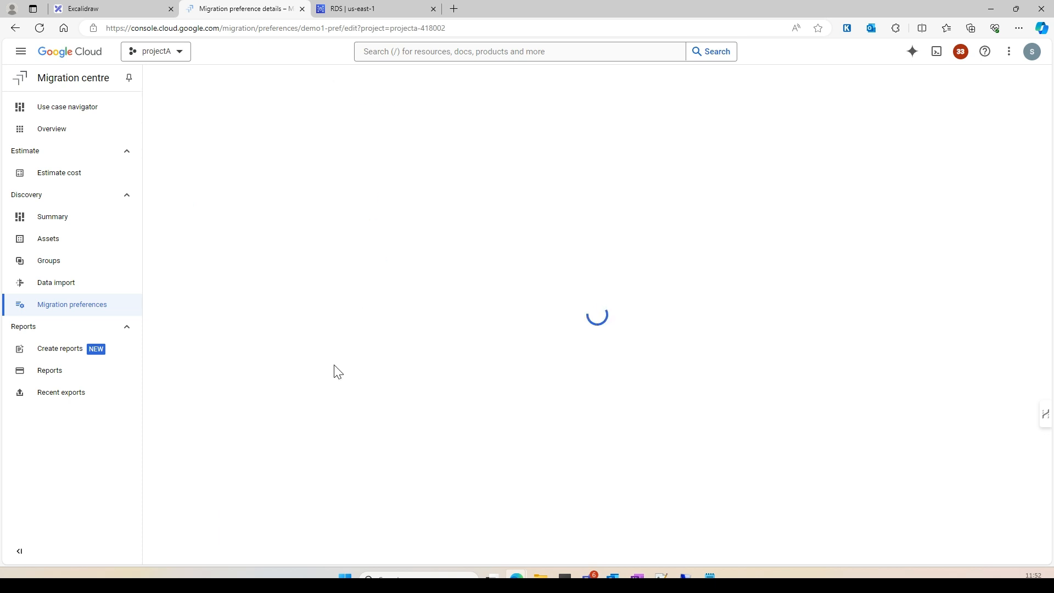
{"action": "scroll", "coordinate": [348, 342], "scroll_direction": "down", "scroll_amount": 3}
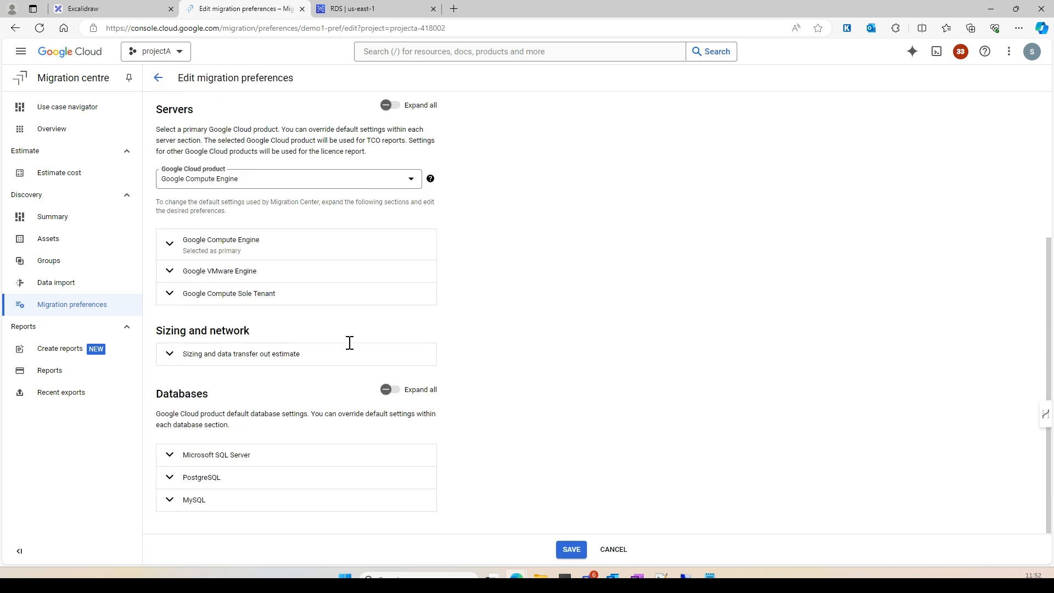
{"action": "left_click", "coordinate": [173, 244]}
{"action": "scroll", "coordinate": [396, 299], "scroll_direction": "down", "scroll_amount": 4}
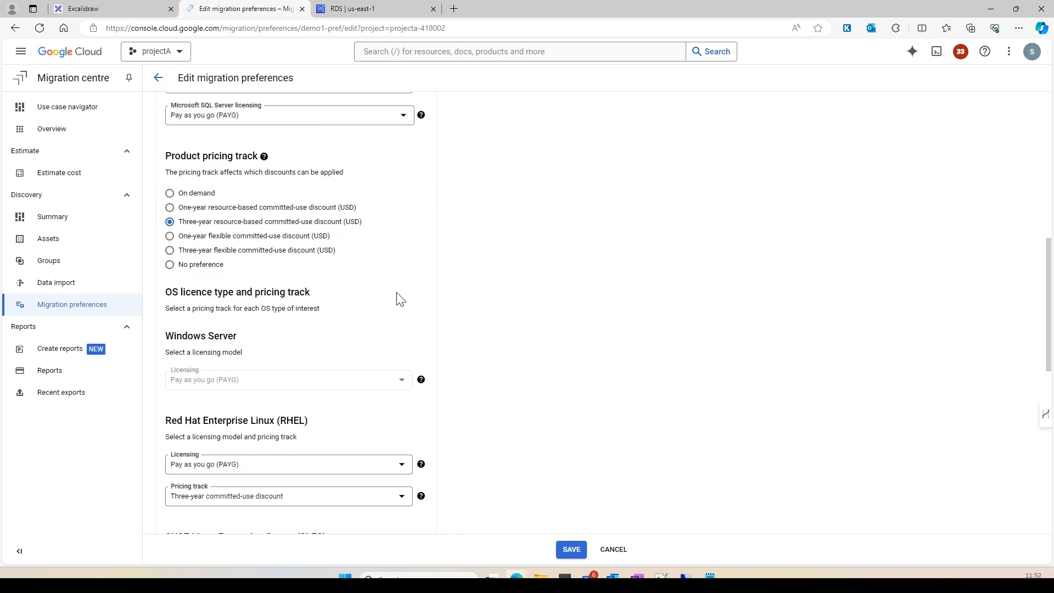
{"action": "scroll", "coordinate": [400, 299], "scroll_direction": "up", "scroll_amount": 2}
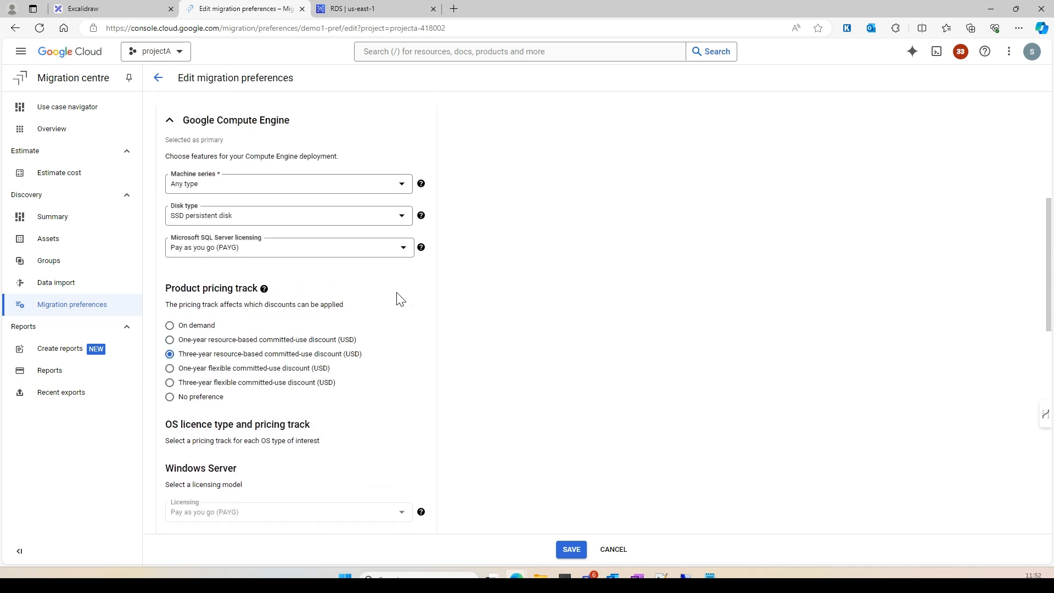
{"action": "scroll", "coordinate": [400, 299], "scroll_direction": "up", "scroll_amount": 5}
{"action": "left_click", "coordinate": [169, 251]}
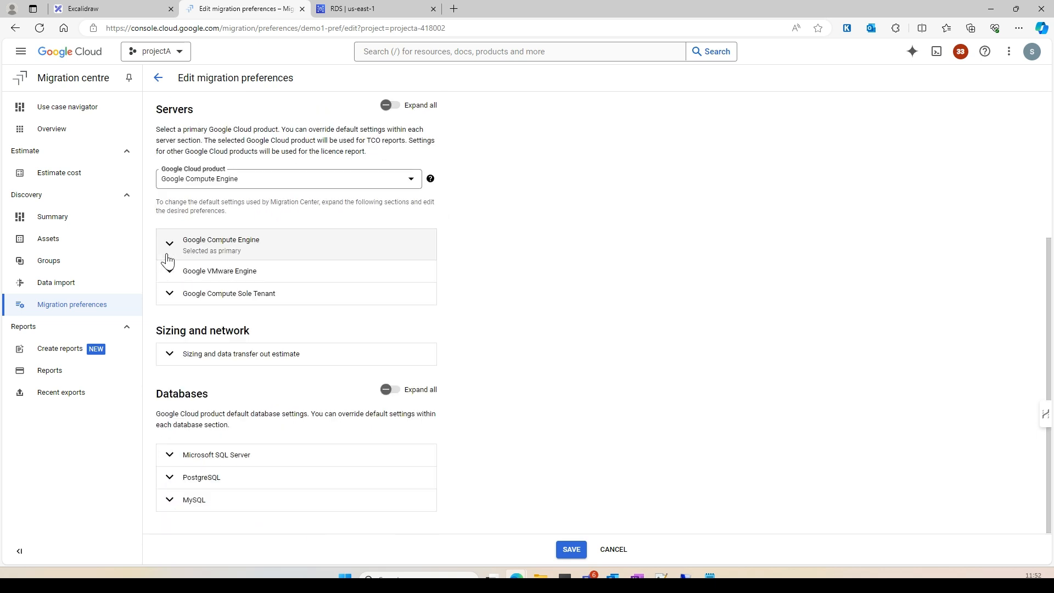
Try No preference as the primary Google Cloud product of demo1-pref, and return to the preferences list without saving
{"action": "left_click", "coordinate": [167, 243]}
{"action": "left_click", "coordinate": [300, 187]}
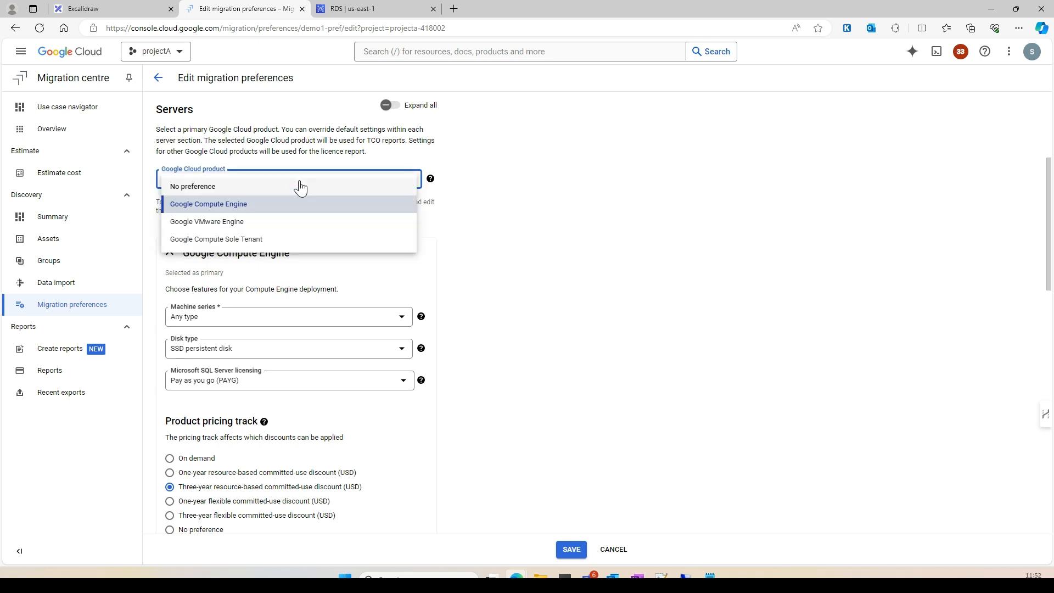
{"action": "left_click", "coordinate": [301, 186]}
{"action": "scroll", "coordinate": [600, 372], "scroll_direction": "up", "scroll_amount": 3}
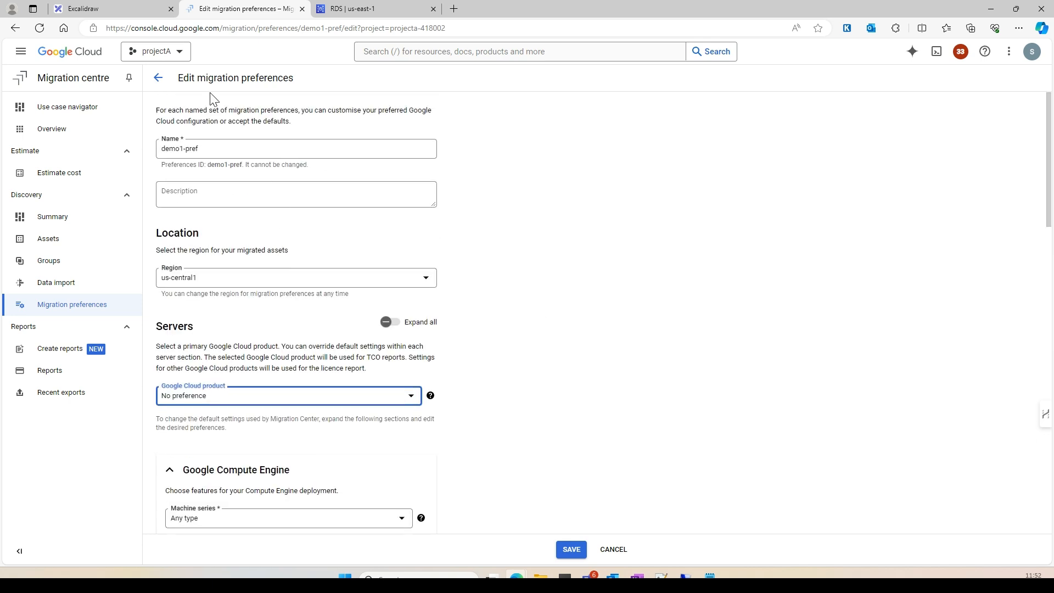
{"action": "left_click", "coordinate": [158, 78]}
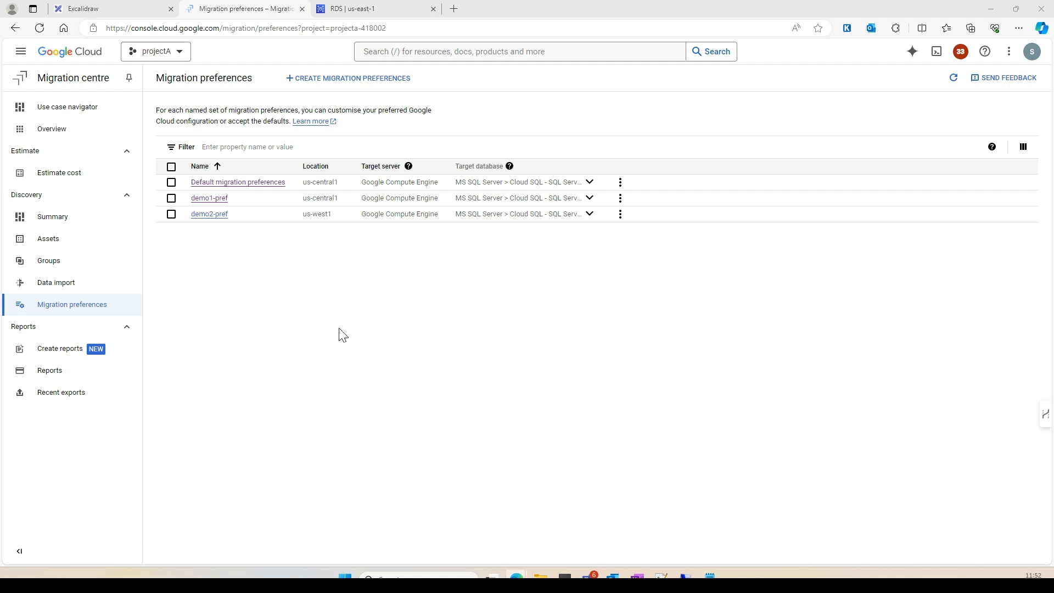
Go to the existing reports and start creating a TCO and detailed pricing report
{"action": "left_click", "coordinate": [45, 371]}
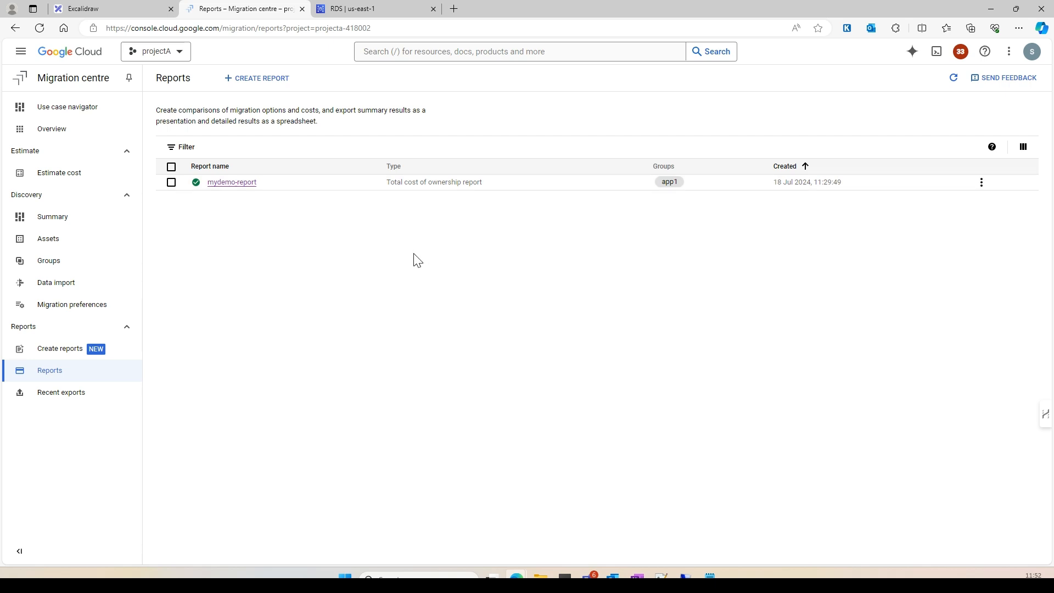
{"action": "left_click", "coordinate": [258, 79]}
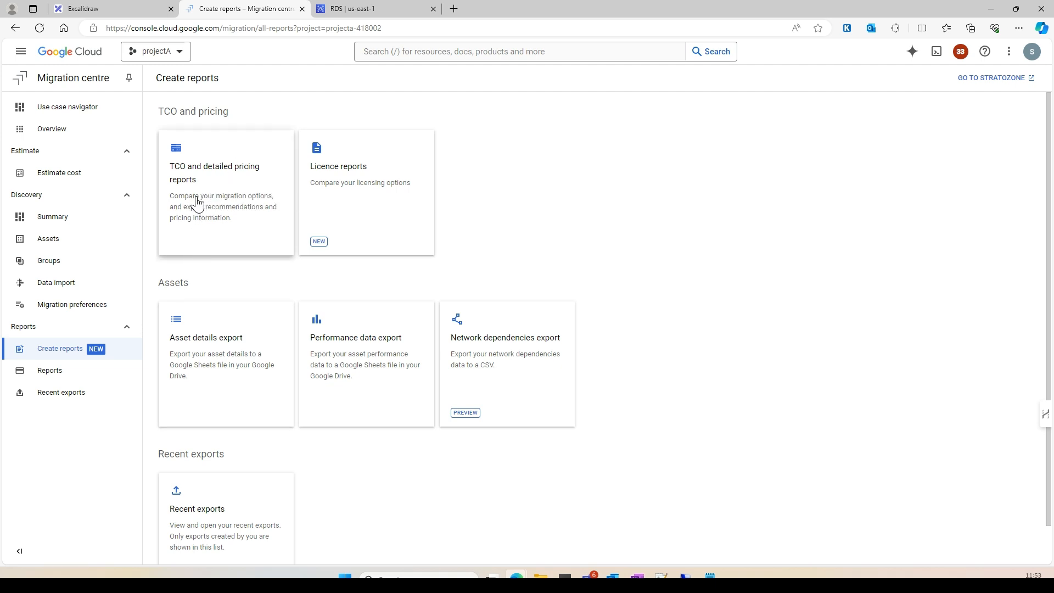
{"action": "left_click", "coordinate": [224, 205]}
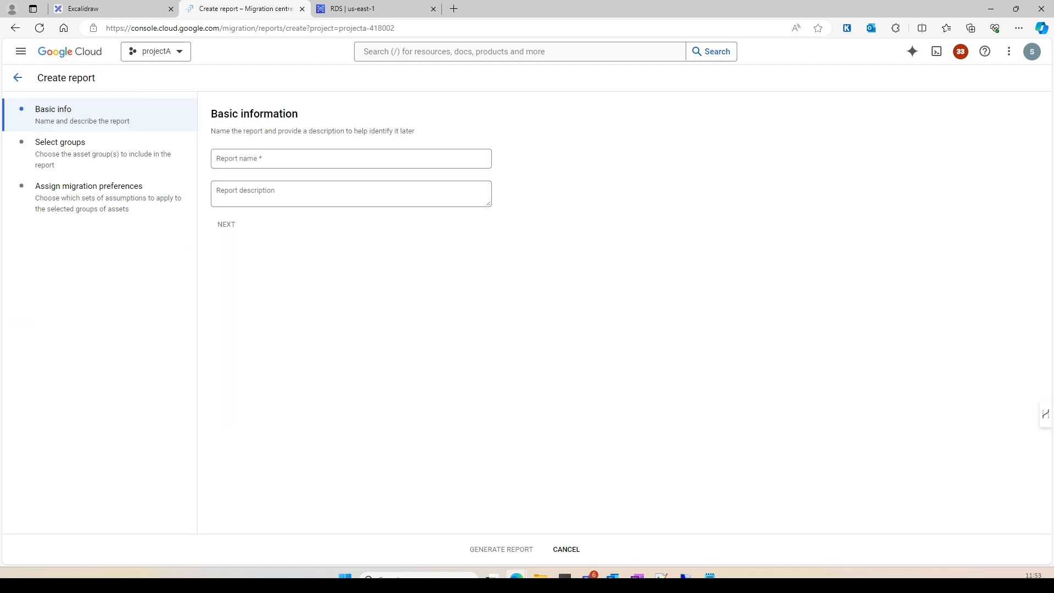
Name the report Demo2-report-TCO and copy that name into the report description
{"action": "left_click", "coordinate": [252, 157]}
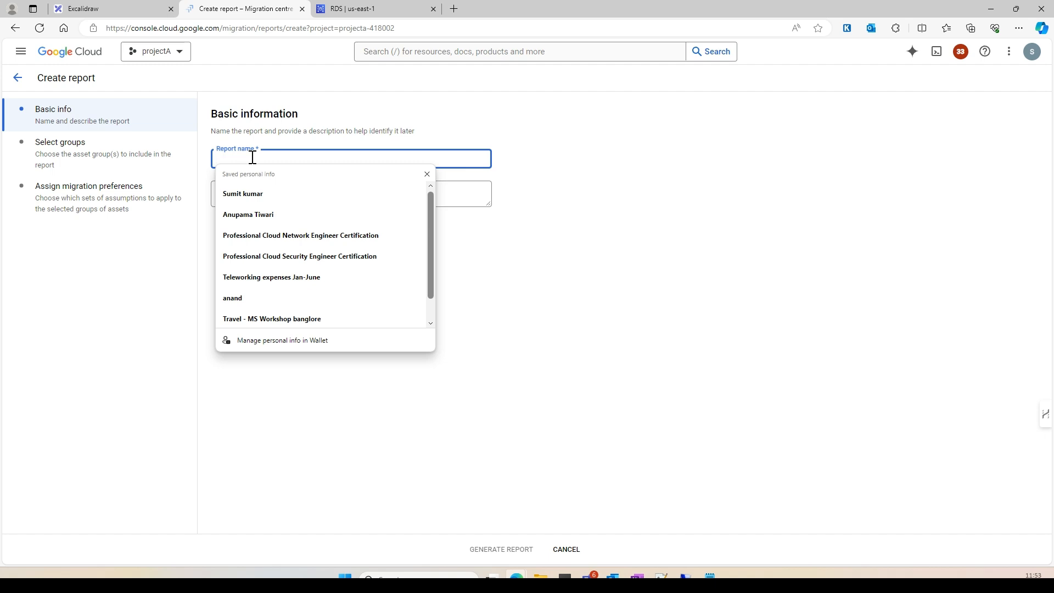
{"action": "type", "text": "Demo2-re"}
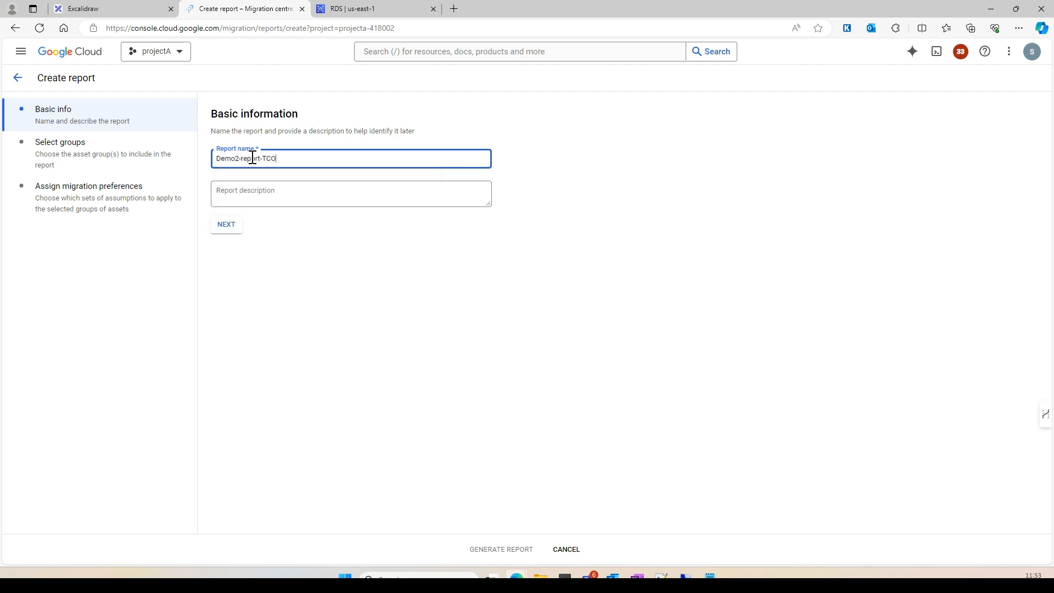
{"action": "type", "text": "port-TCO"}
{"action": "key", "text": "ctrl+a"}
{"action": "type", "text": "v"}
{"action": "left_click", "coordinate": [264, 191]}
{"action": "left_click", "coordinate": [265, 160]}
{"action": "key", "text": "ctrl+z"}
{"action": "key", "text": "ctrl+c"}
{"action": "left_click", "coordinate": [265, 190]}
{"action": "key", "text": "ctrl+v"}
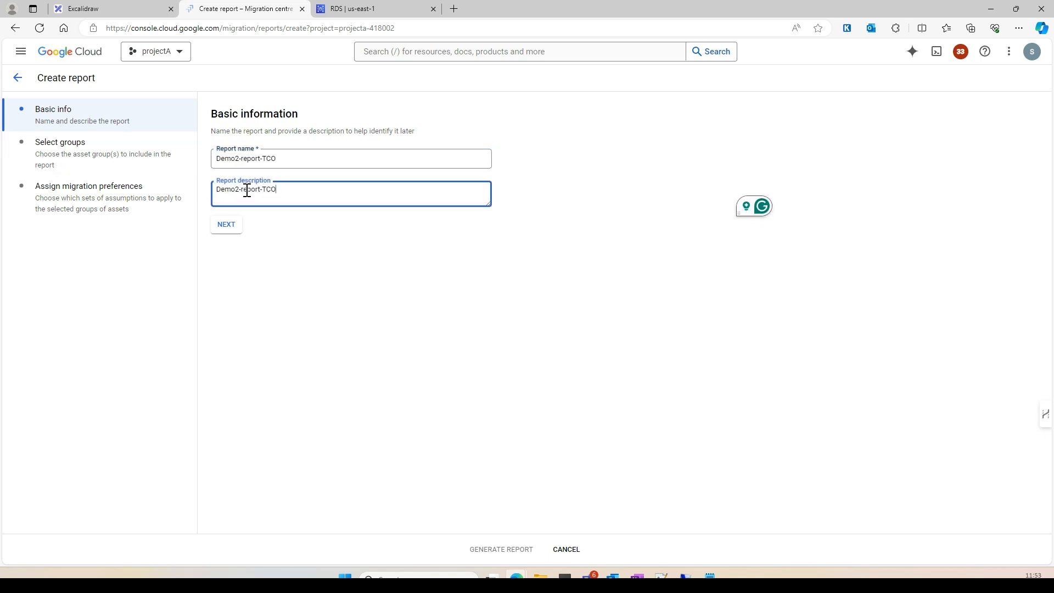
Proceed to the group selection, include the app1 asset group and continue to the migration preferences
{"action": "left_click", "coordinate": [229, 226]}
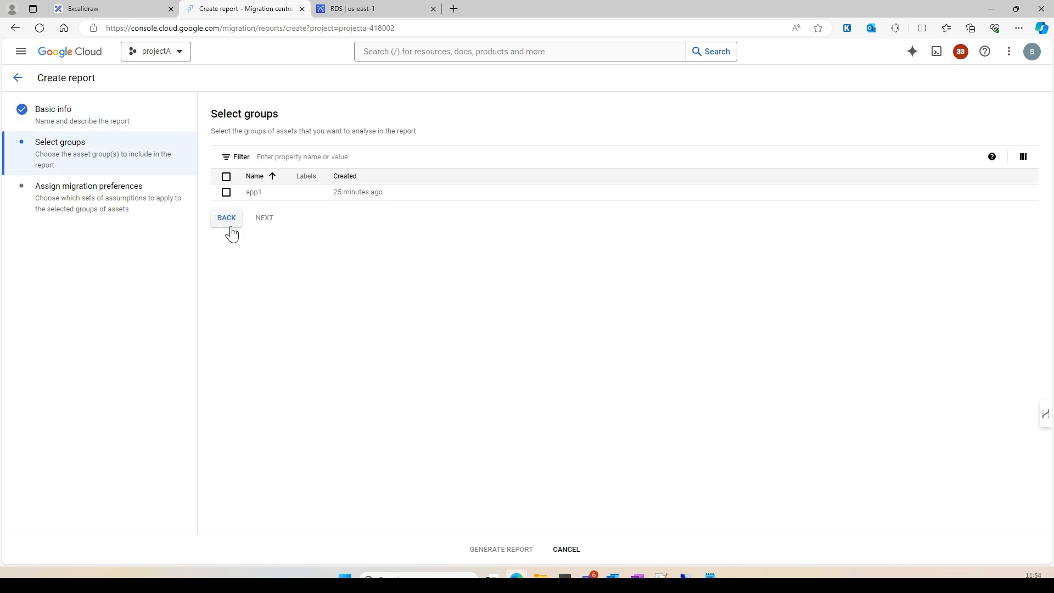
{"action": "left_click", "coordinate": [227, 178]}
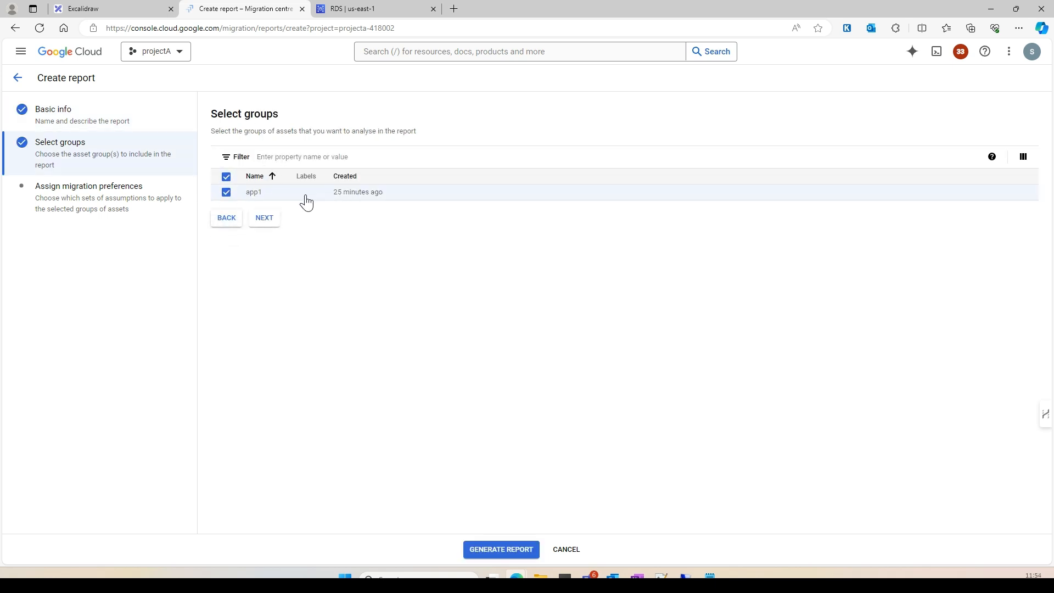
{"action": "left_click", "coordinate": [264, 218]}
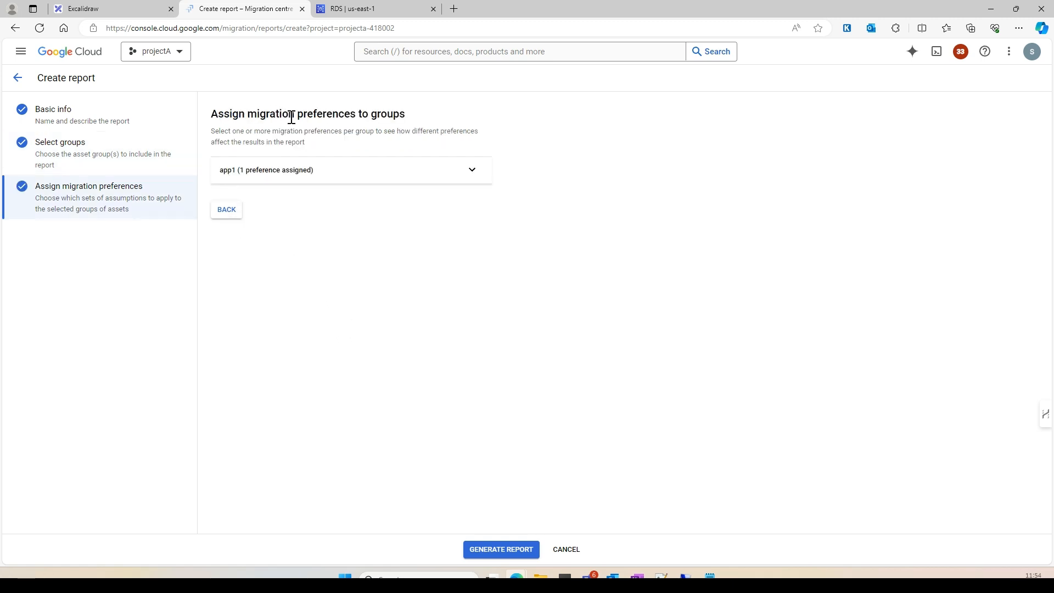
Expand app1 and assign demo1-pref as its second migration preference and demo2-pref as its third
{"action": "left_click", "coordinate": [471, 172]}
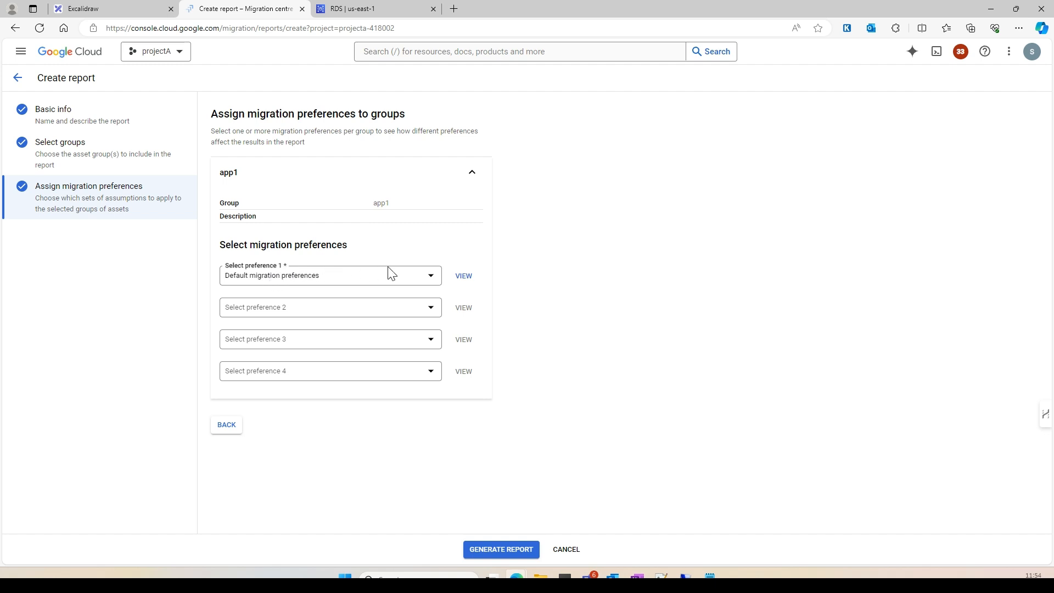
{"action": "left_click", "coordinate": [426, 279]}
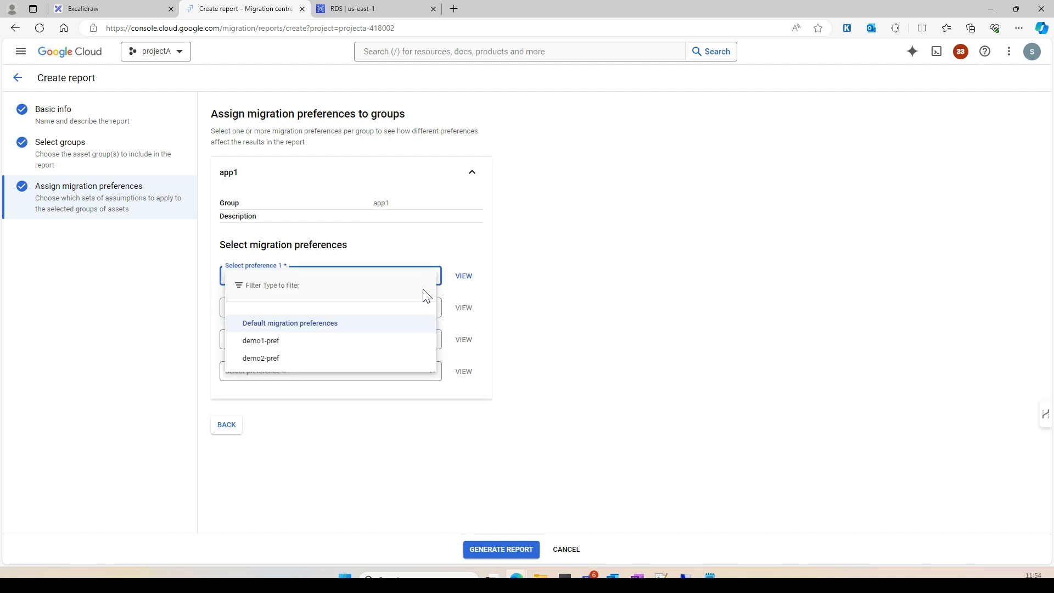
{"action": "left_click", "coordinate": [641, 293]}
{"action": "left_click", "coordinate": [438, 306]}
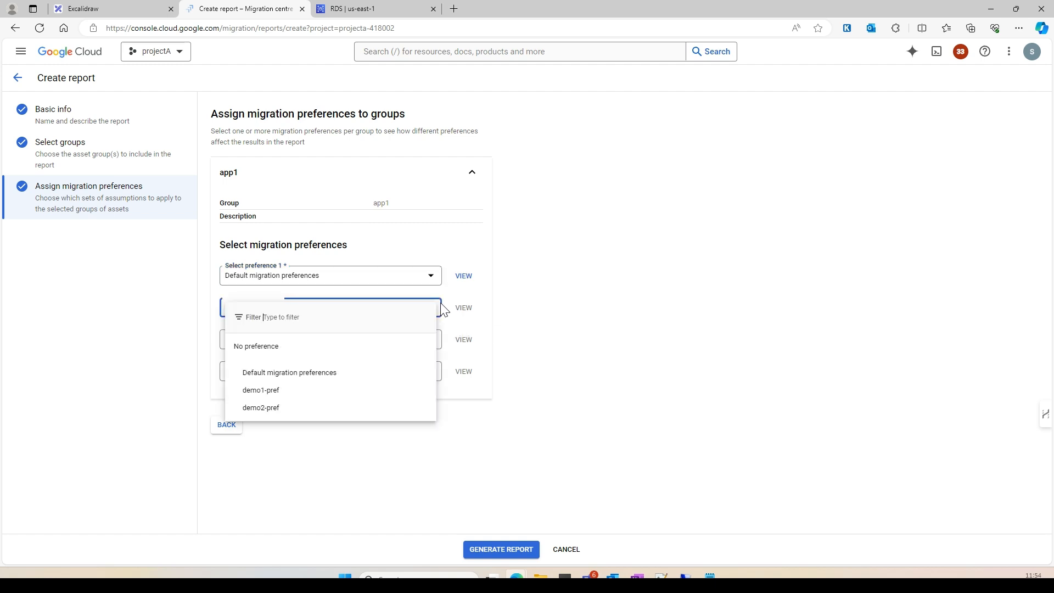
{"action": "left_click", "coordinate": [285, 389]}
{"action": "left_click", "coordinate": [406, 345]}
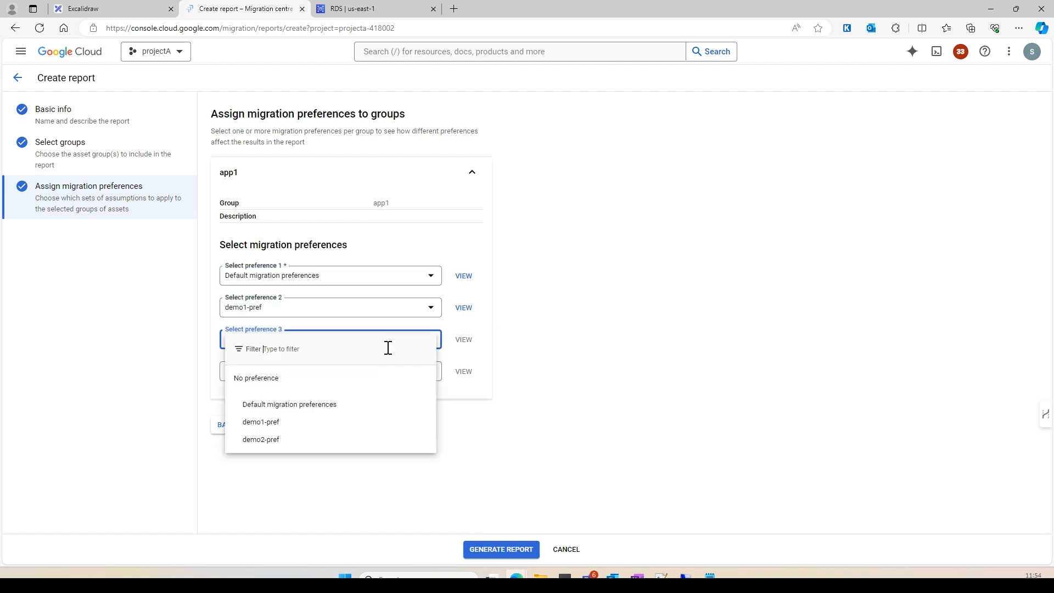
{"action": "left_click", "coordinate": [291, 445]}
Change app1's first migration preference to demo1-pref and its second to demo2-pref
{"action": "left_click", "coordinate": [369, 277]}
{"action": "left_click", "coordinate": [288, 340]}
{"action": "left_click", "coordinate": [336, 308]}
{"action": "left_click", "coordinate": [277, 404]}
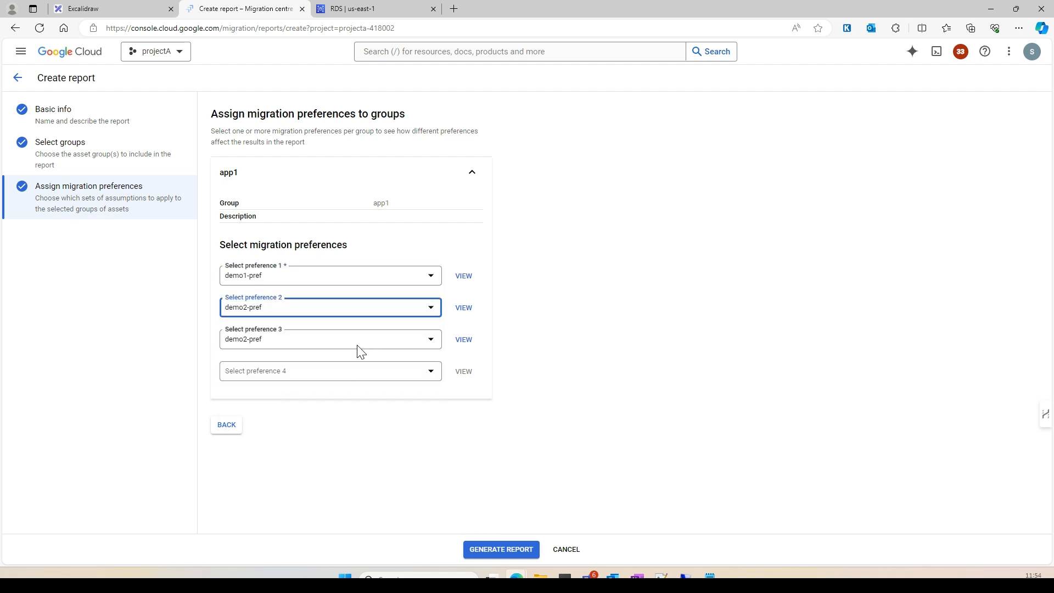
Change app1's third migration preference to Default migration preferences and generate the report
{"action": "left_click", "coordinate": [431, 340]}
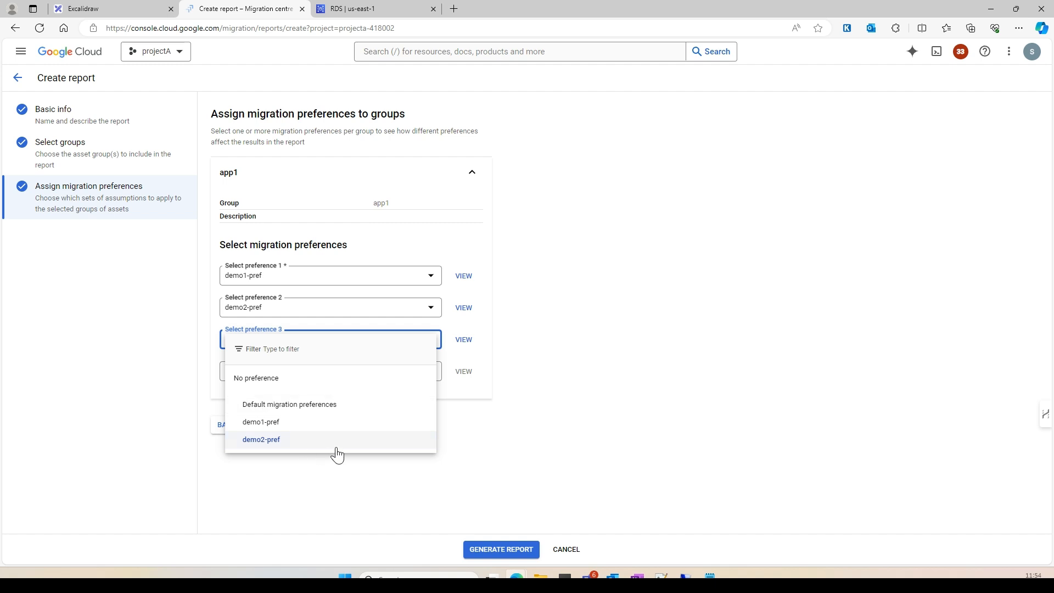
{"action": "left_click", "coordinate": [546, 431]}
{"action": "left_click", "coordinate": [319, 341]}
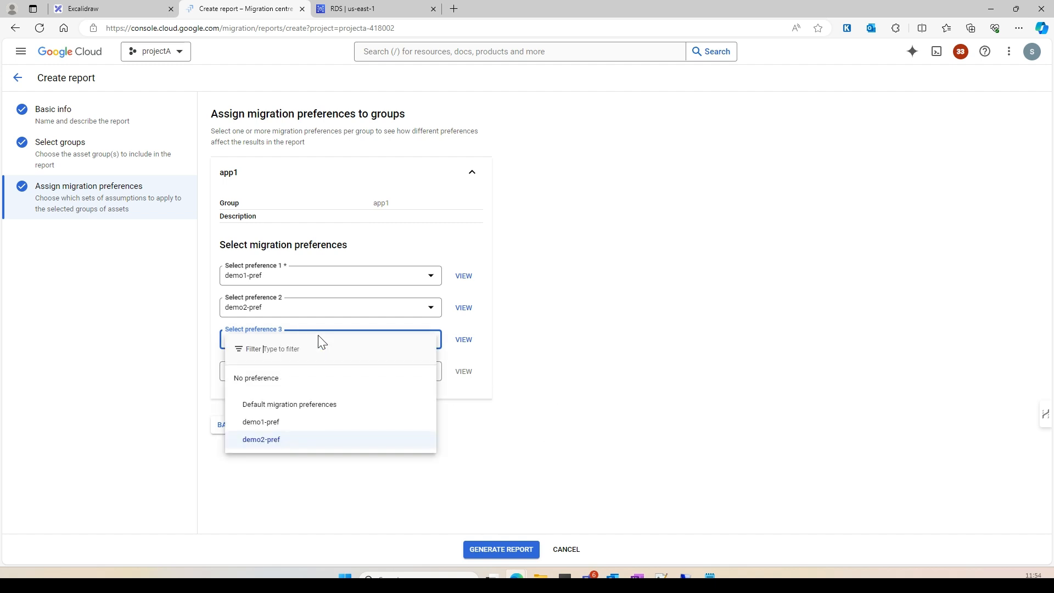
{"action": "left_click", "coordinate": [305, 409]}
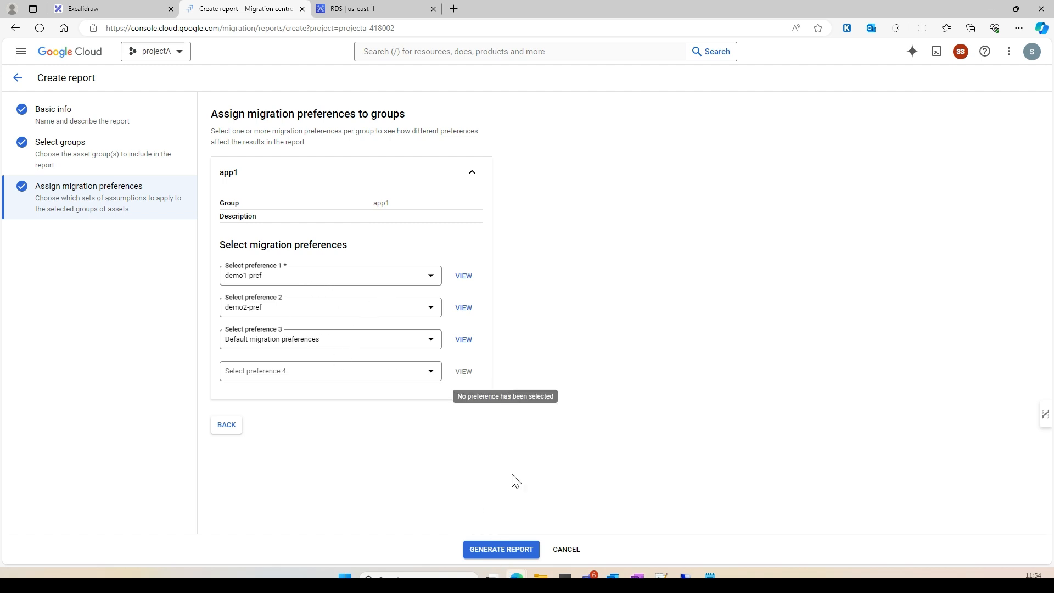
{"action": "left_click", "coordinate": [516, 554]}
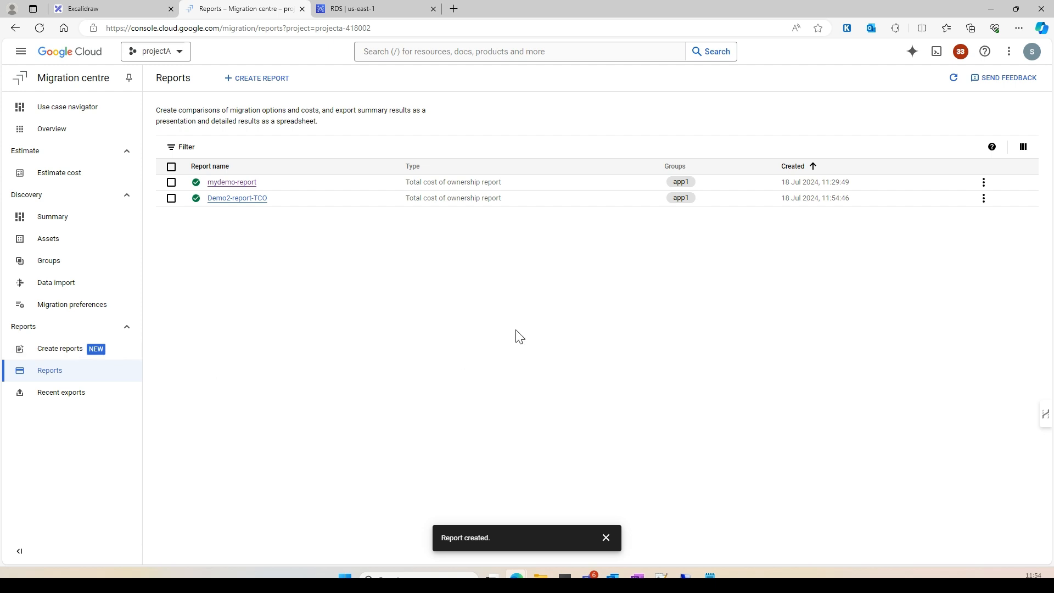
Export the Demo2-report-TCO report to Google Slides, authorising with the Google account, and open the exported presentation
{"action": "left_click", "coordinate": [171, 197]}
{"action": "left_click", "coordinate": [242, 206]}
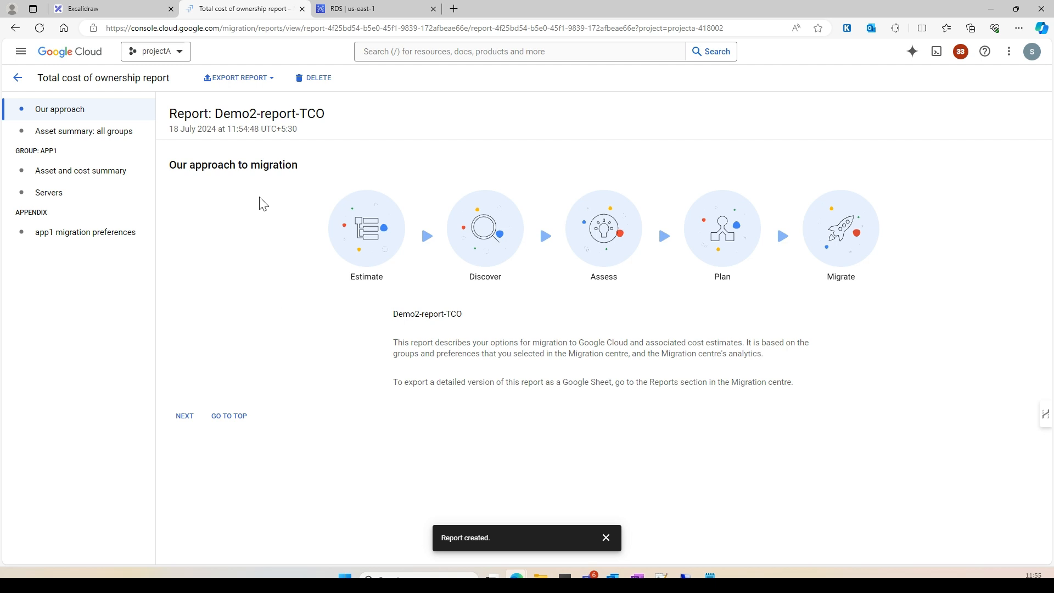
{"action": "left_click", "coordinate": [269, 80]}
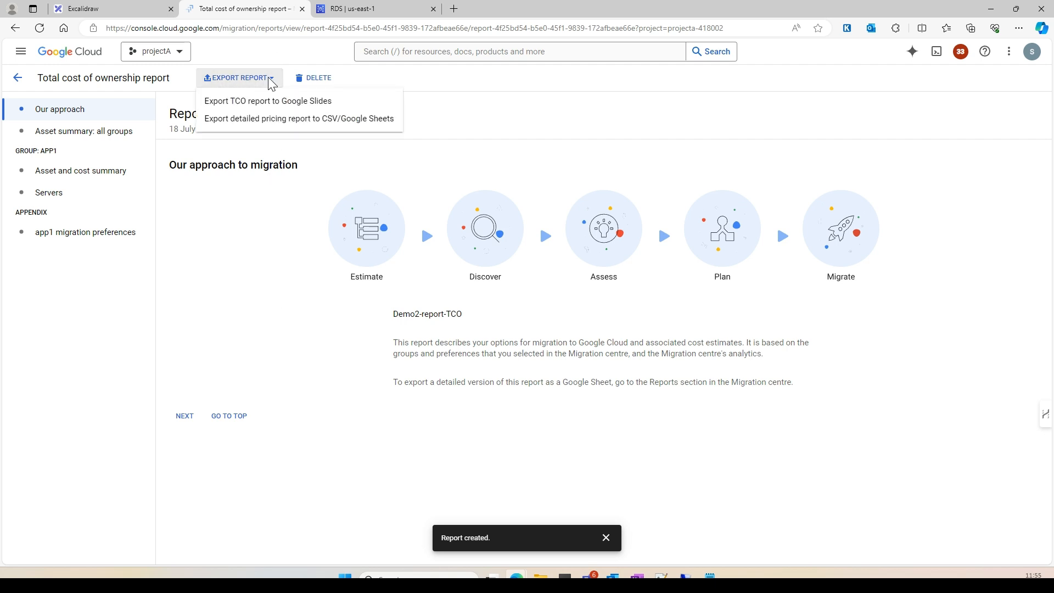
{"action": "left_click", "coordinate": [268, 107]}
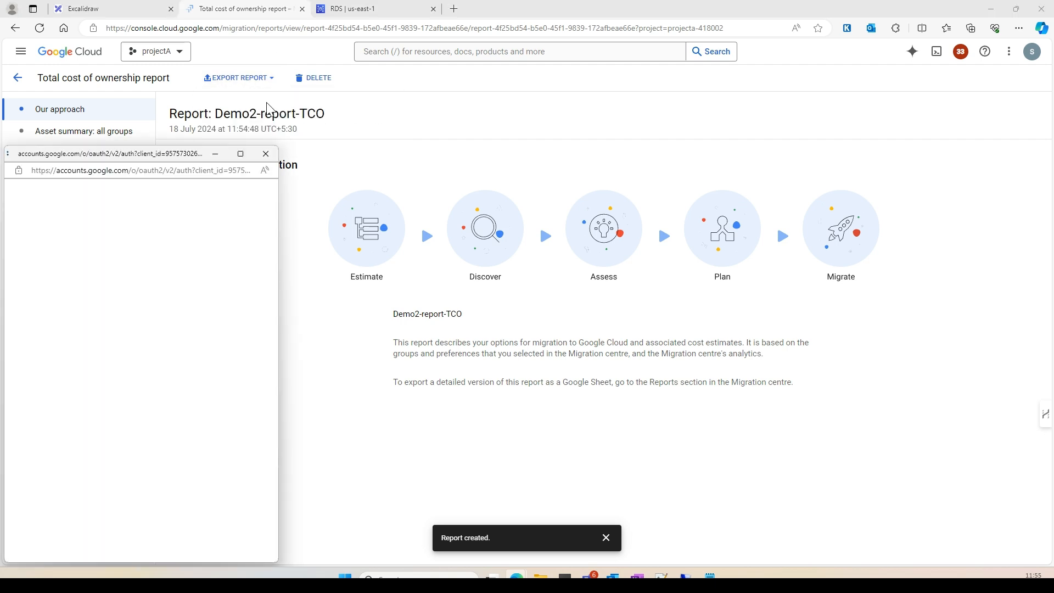
{"action": "left_click", "coordinate": [91, 312]}
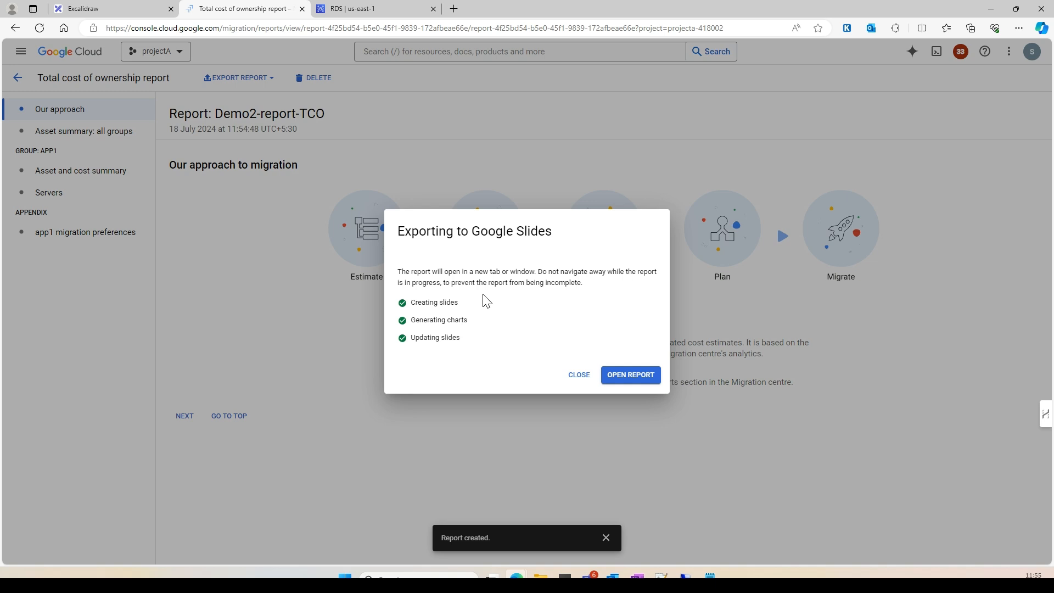
{"action": "left_click", "coordinate": [627, 379]}
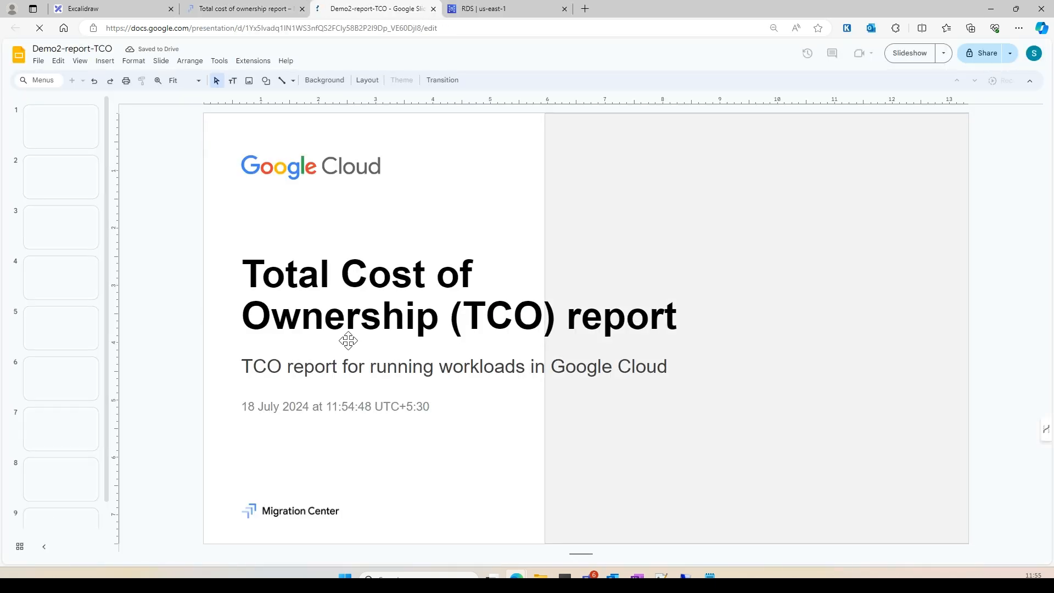
{"action": "scroll", "coordinate": [174, 337], "scroll_direction": "down", "scroll_amount": 1}
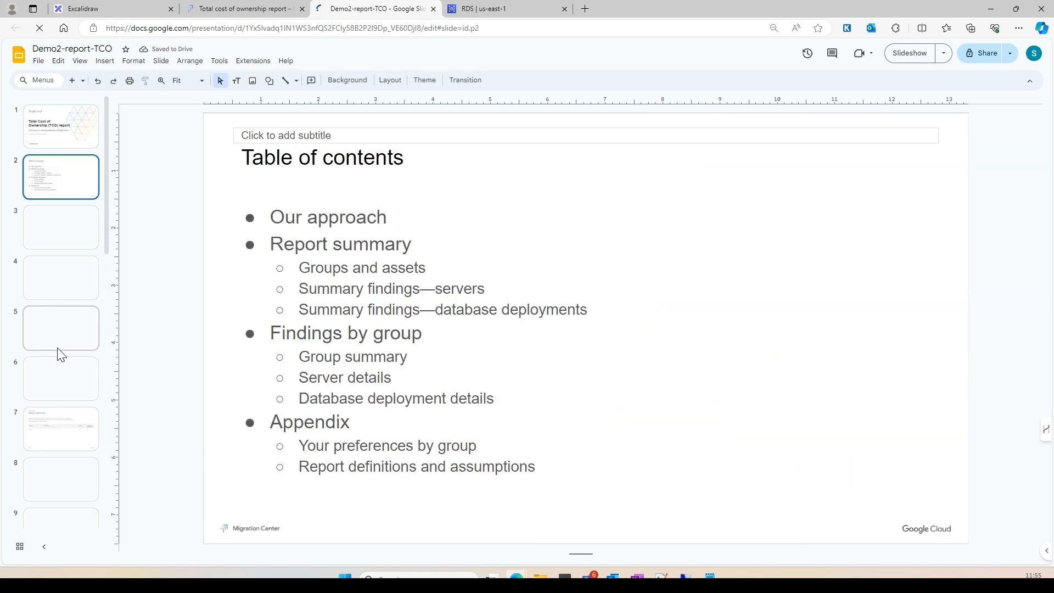
Return to the report in Migration Center and examine the asset summary for all groups, including memory, storage, cores and operating systems
{"action": "left_click", "coordinate": [233, 7]}
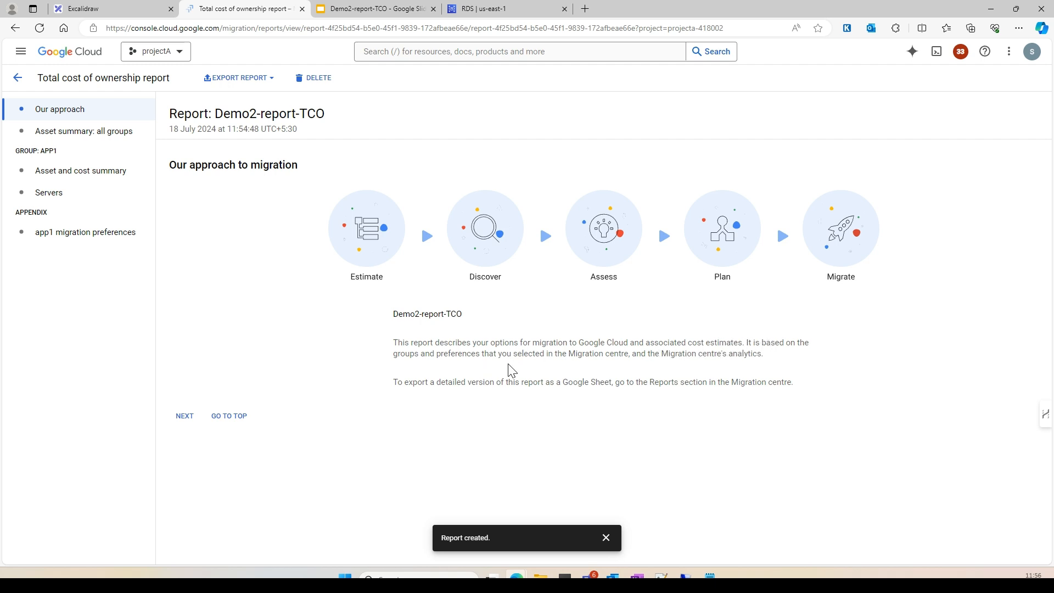
{"action": "left_click", "coordinate": [185, 416]}
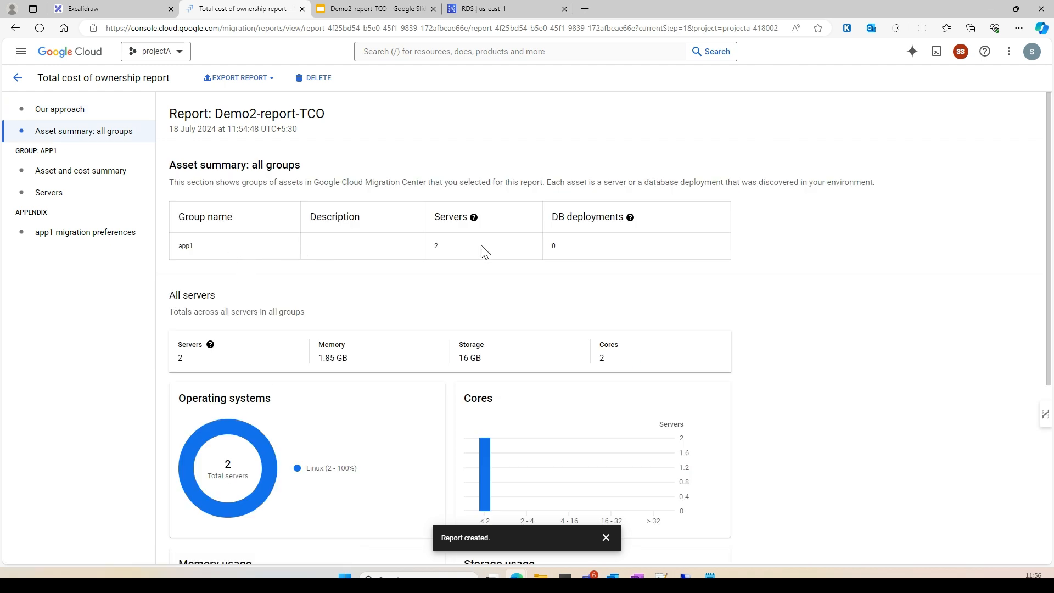
{"action": "scroll", "coordinate": [405, 302], "scroll_direction": "down", "scroll_amount": 3}
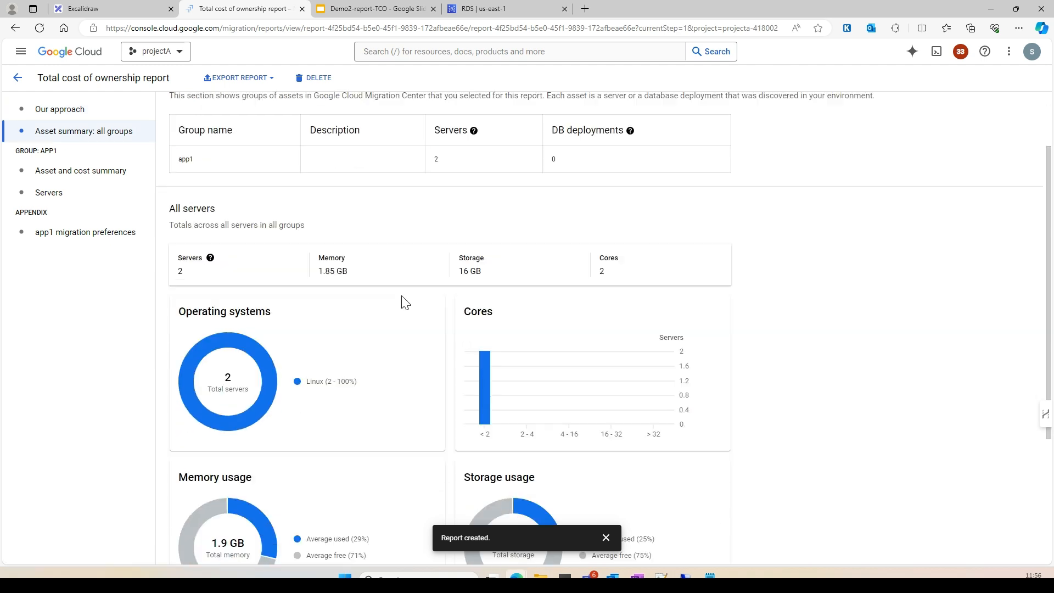
{"action": "left_click_drag", "start_coordinate": [347, 217], "coordinate": [319, 217]}
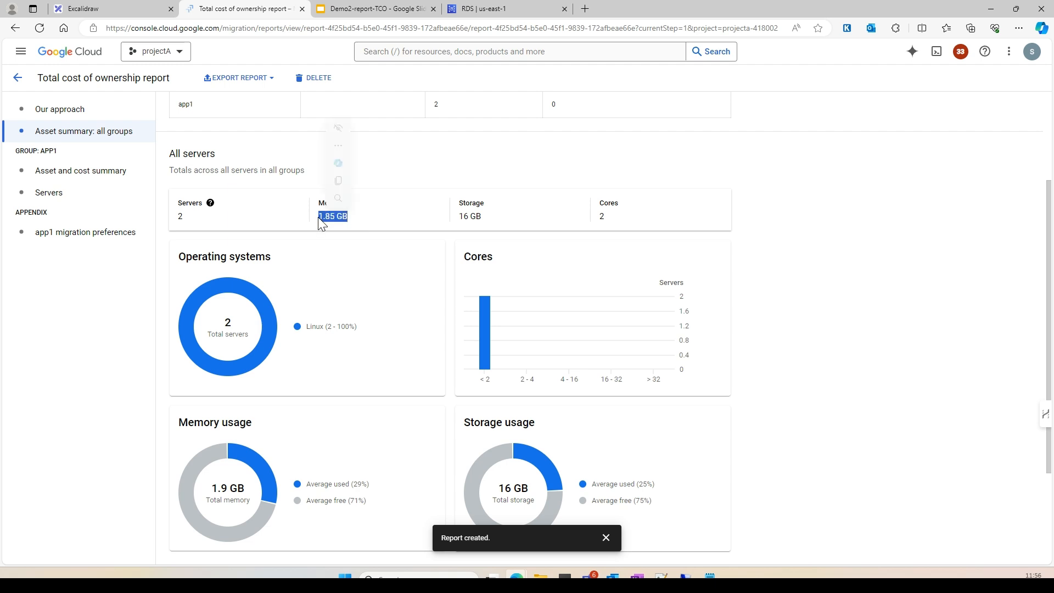
{"action": "left_click_drag", "start_coordinate": [482, 215], "coordinate": [452, 224]}
{"action": "left_click", "coordinate": [610, 226]}
{"action": "left_click_drag", "start_coordinate": [616, 221], "coordinate": [598, 220]}
{"action": "scroll", "coordinate": [256, 258], "scroll_direction": "down", "scroll_amount": 3}
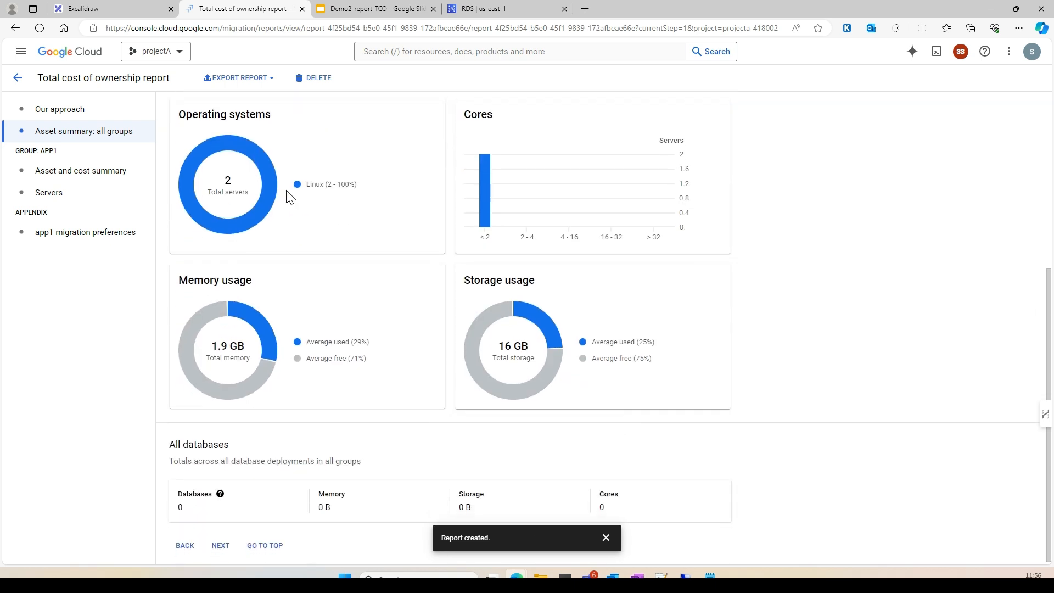
{"action": "scroll", "coordinate": [291, 200], "scroll_direction": "up", "scroll_amount": 1}
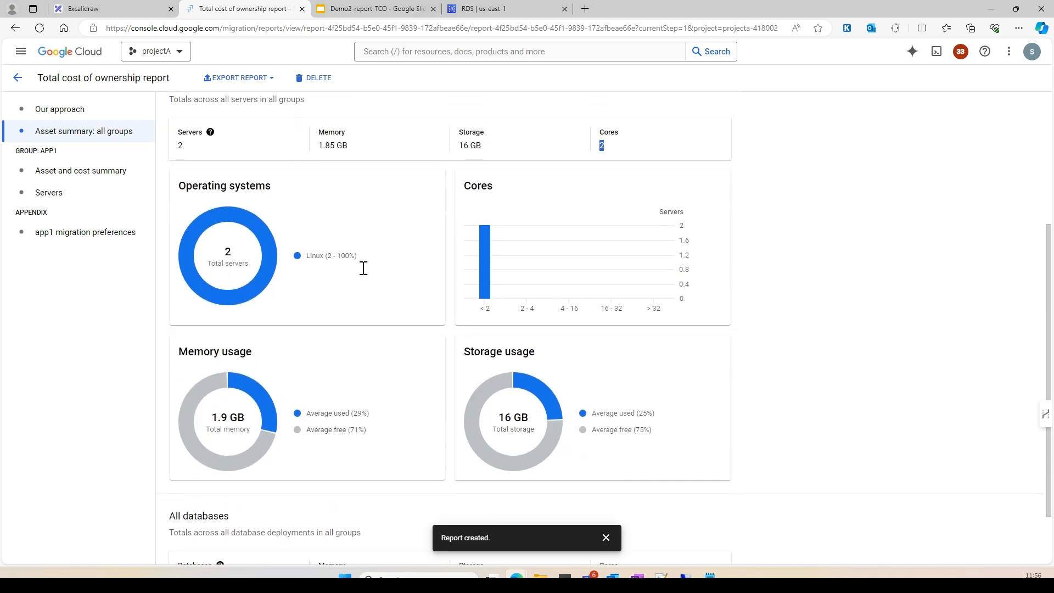
{"action": "scroll", "coordinate": [395, 308], "scroll_direction": "down", "scroll_amount": 1}
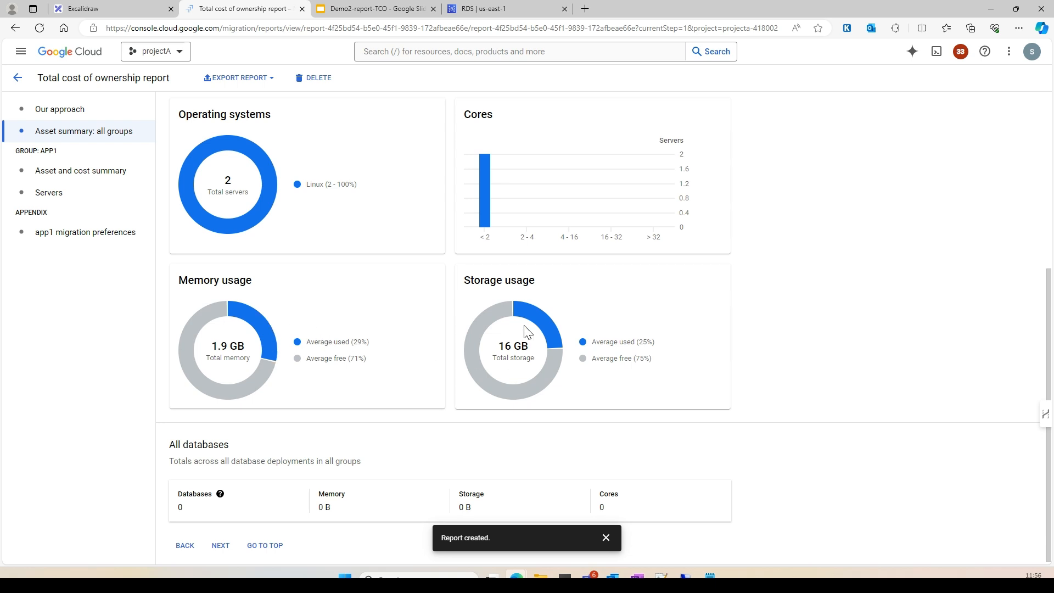
{"action": "scroll", "coordinate": [396, 363], "scroll_direction": "down", "scroll_amount": 1}
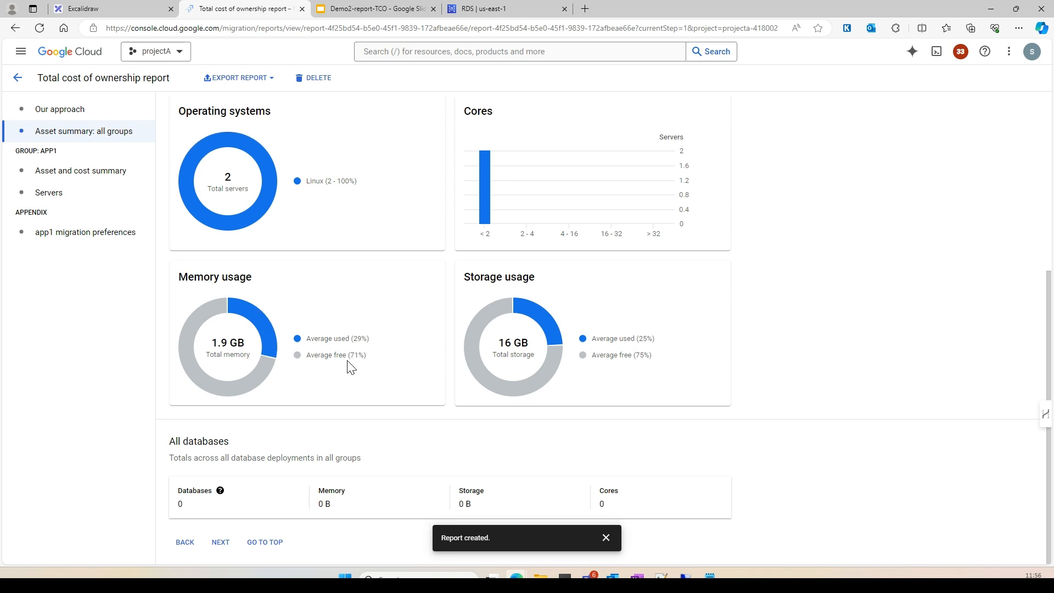
Open app1's asset and cost summary and compare the monthly server cost of demo1-pref, demo2-pref and the default preferences
{"action": "left_click", "coordinate": [220, 542]}
{"action": "scroll", "coordinate": [320, 365], "scroll_direction": "down", "scroll_amount": 2}
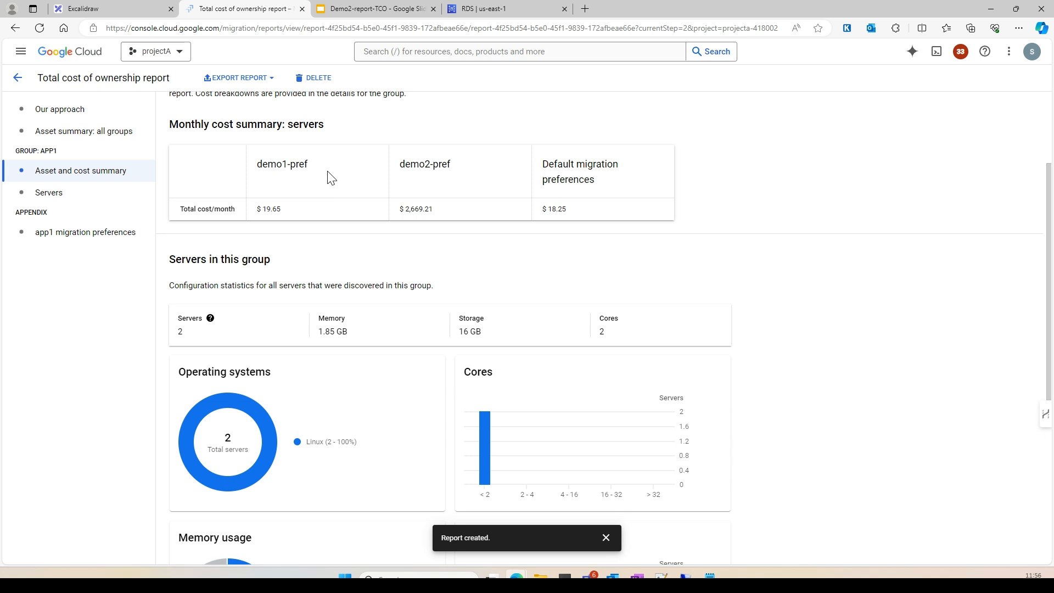
{"action": "scroll", "coordinate": [275, 300], "scroll_direction": "up", "scroll_amount": 2}
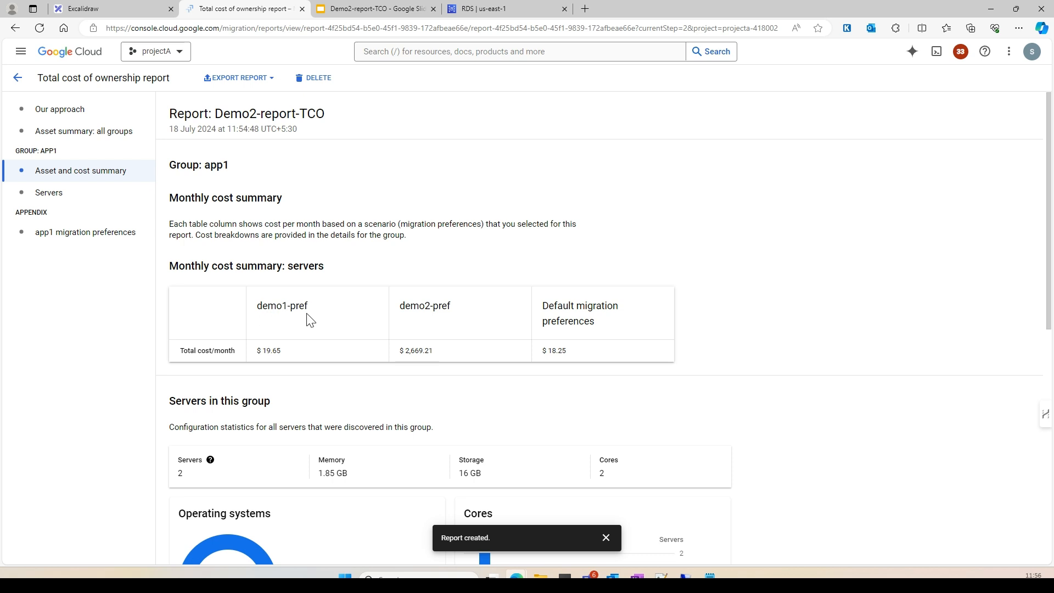
{"action": "left_click_drag", "start_coordinate": [281, 354], "coordinate": [254, 359]}
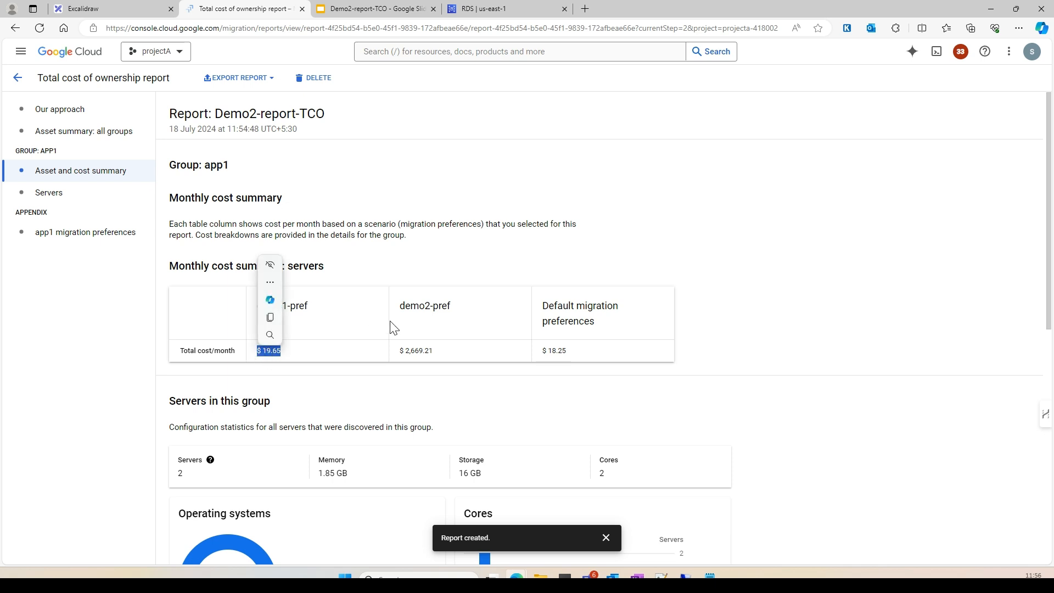
{"action": "left_click", "coordinate": [445, 329]}
{"action": "left_click_drag", "start_coordinate": [449, 306], "coordinate": [399, 307]}
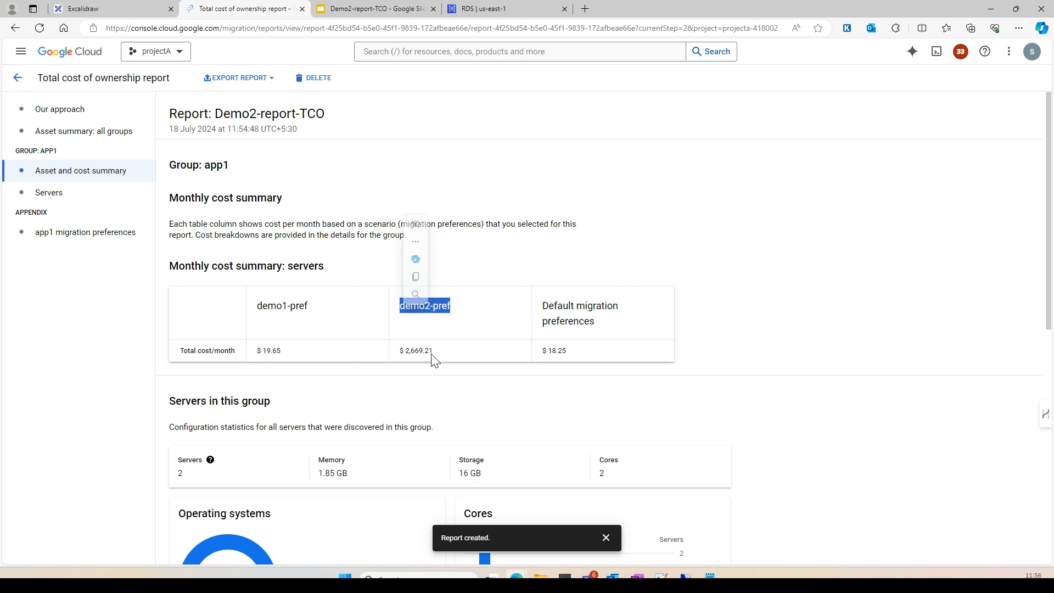
{"action": "left_click_drag", "start_coordinate": [434, 360], "coordinate": [393, 360]}
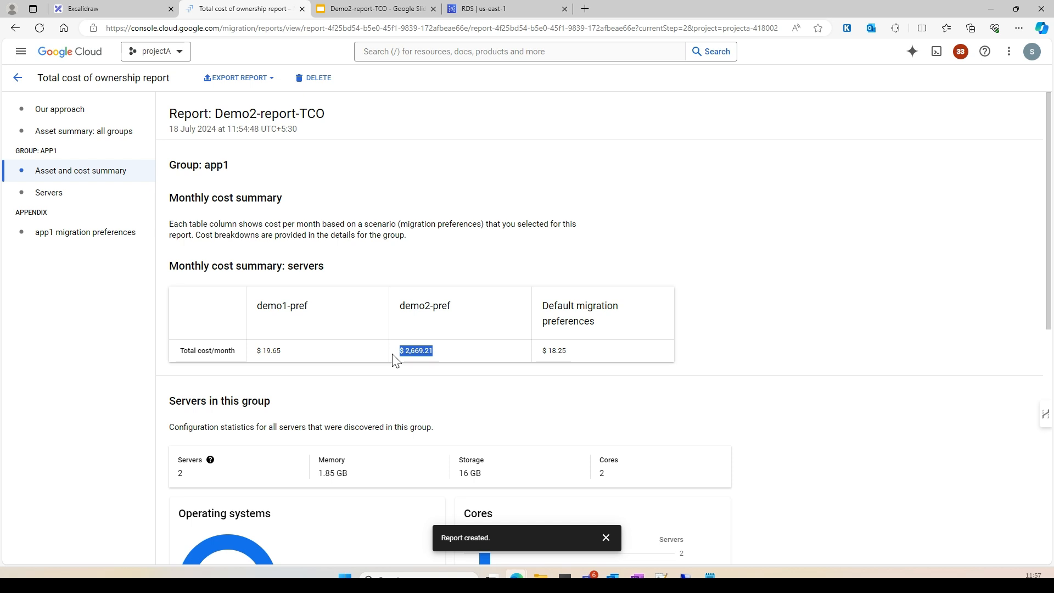
{"action": "left_click_drag", "start_coordinate": [577, 355], "coordinate": [539, 357]}
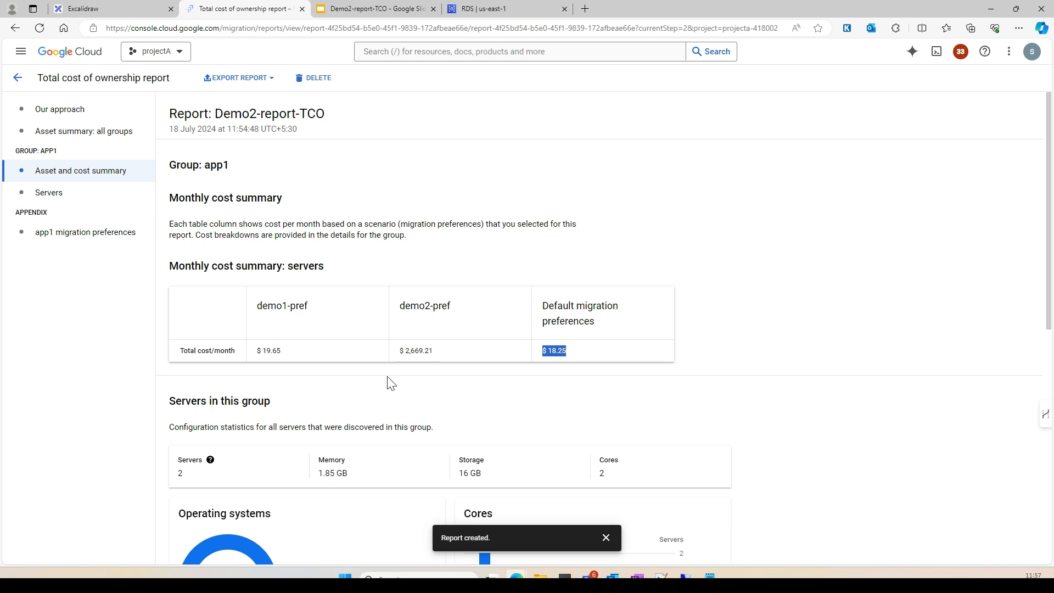
Review the configuration statistics and usage charts for the servers in the app1 group
{"action": "scroll", "coordinate": [388, 383], "scroll_direction": "down", "scroll_amount": 2}
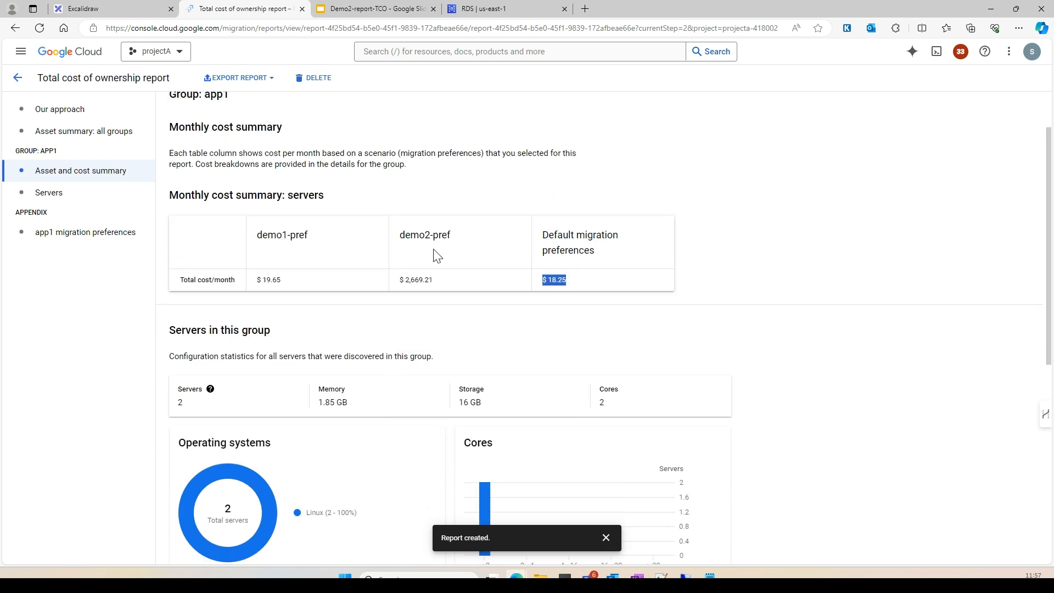
{"action": "scroll", "coordinate": [444, 334], "scroll_direction": "down", "scroll_amount": 1}
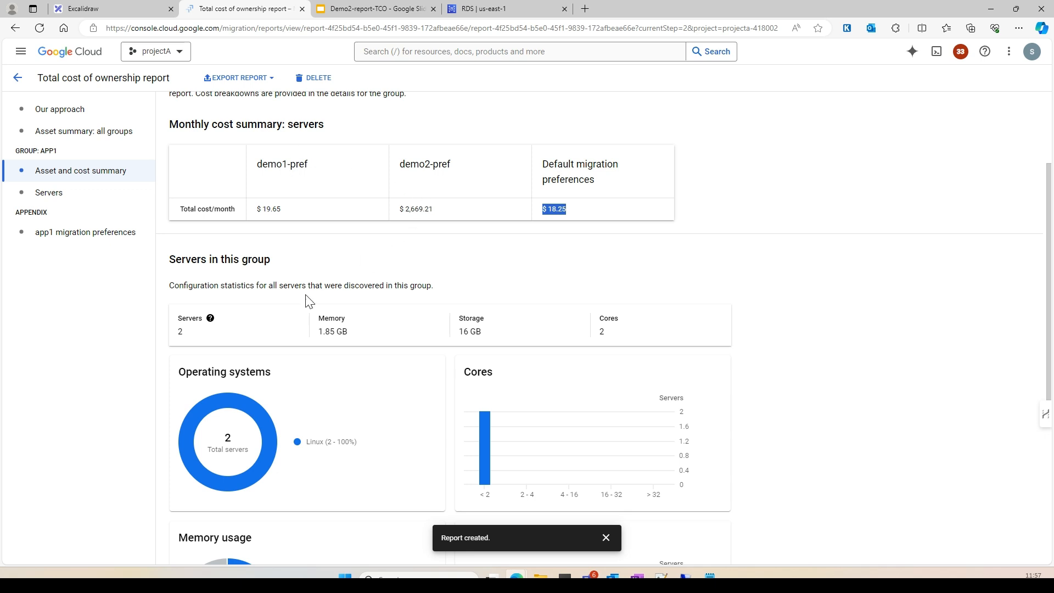
{"action": "scroll", "coordinate": [292, 308], "scroll_direction": "down", "scroll_amount": 4}
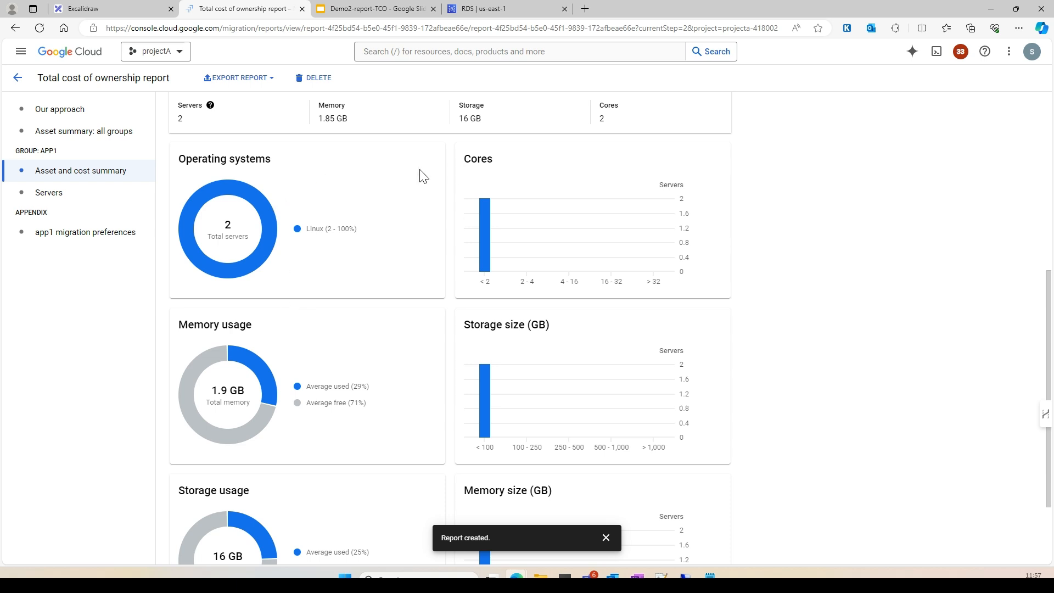
{"action": "scroll", "coordinate": [284, 244], "scroll_direction": "down", "scroll_amount": 2}
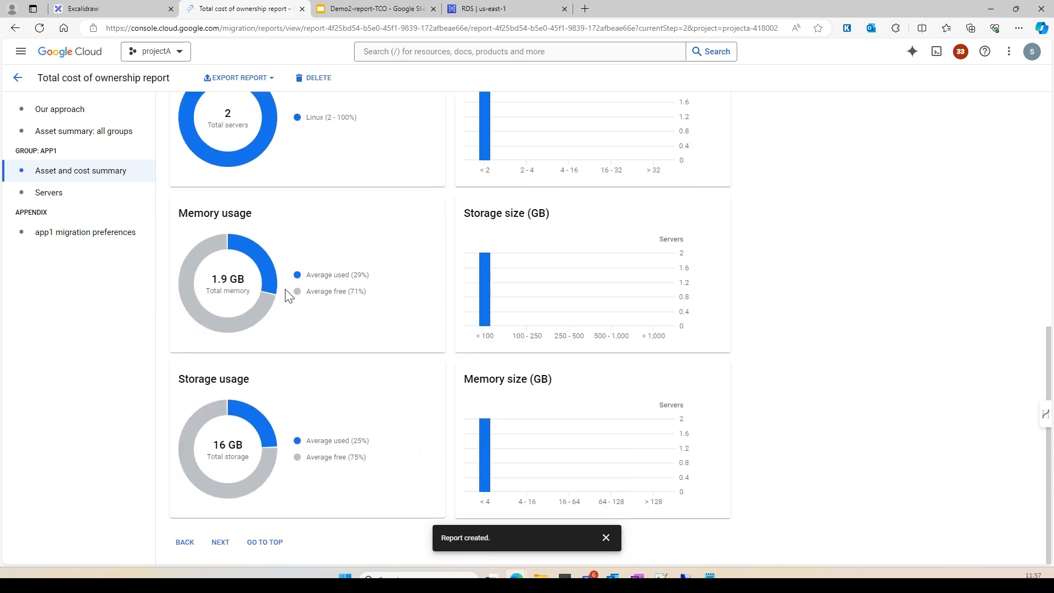
Open app1's server details and review the proposed configurations and the monthly cost breakdown after migration
{"action": "left_click", "coordinate": [220, 541]}
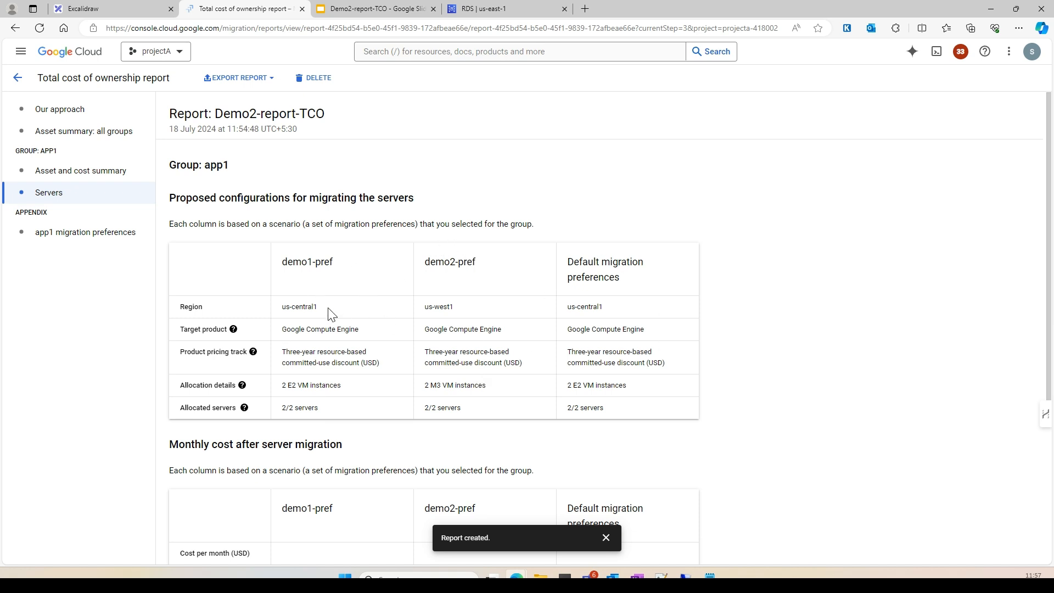
{"action": "scroll", "coordinate": [328, 313], "scroll_direction": "down", "scroll_amount": 1}
{"action": "scroll", "coordinate": [333, 345], "scroll_direction": "down", "scroll_amount": 2}
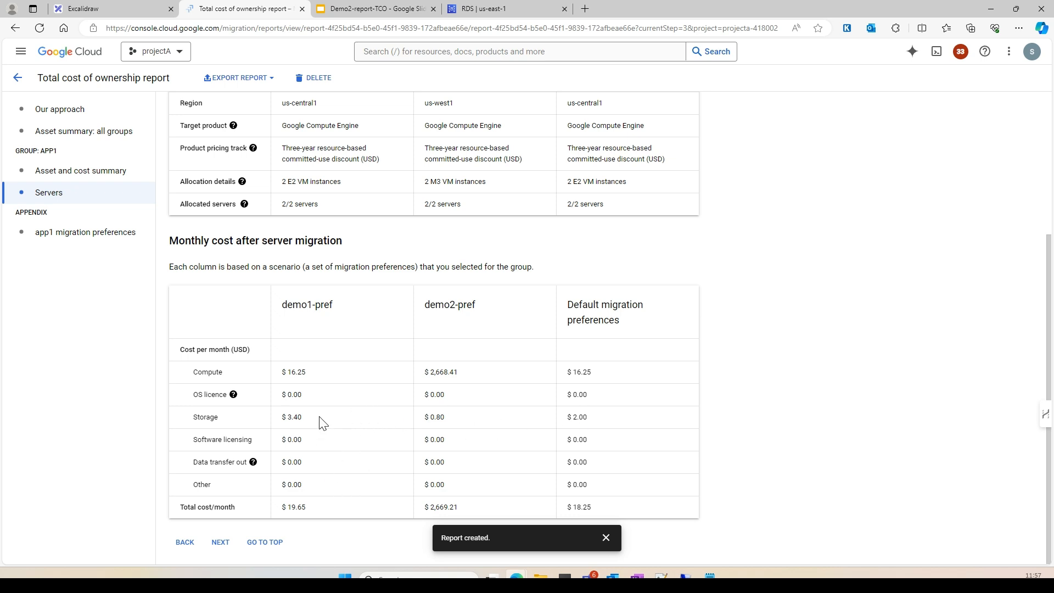
Open the appendix on app1's migration preferences and compare region, disk type, machine series, sizing and licensing across the three scenarios
{"action": "left_click", "coordinate": [221, 542]}
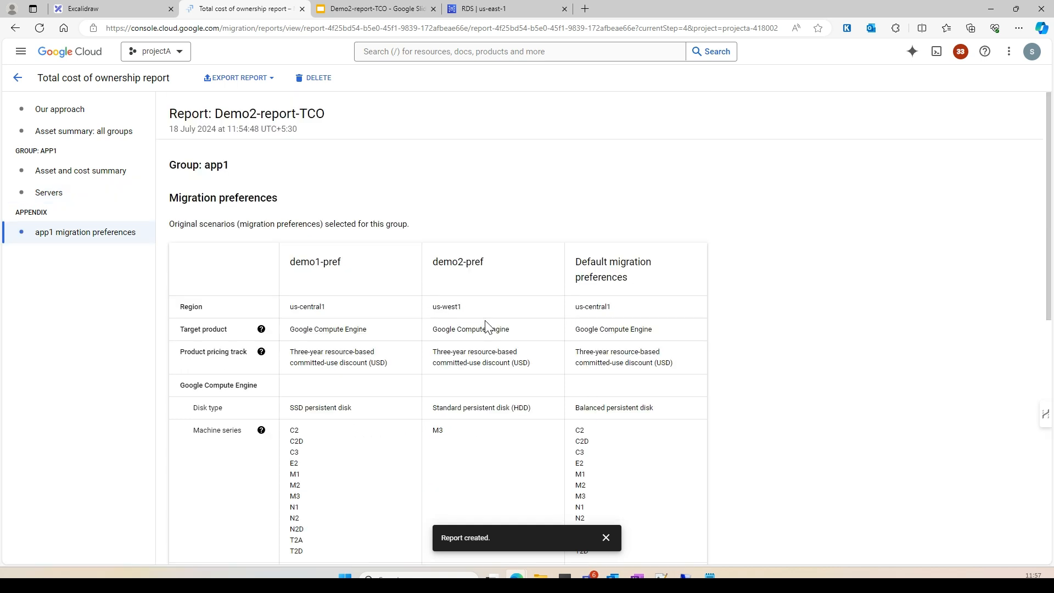
{"action": "scroll", "coordinate": [315, 240], "scroll_direction": "down", "scroll_amount": 2}
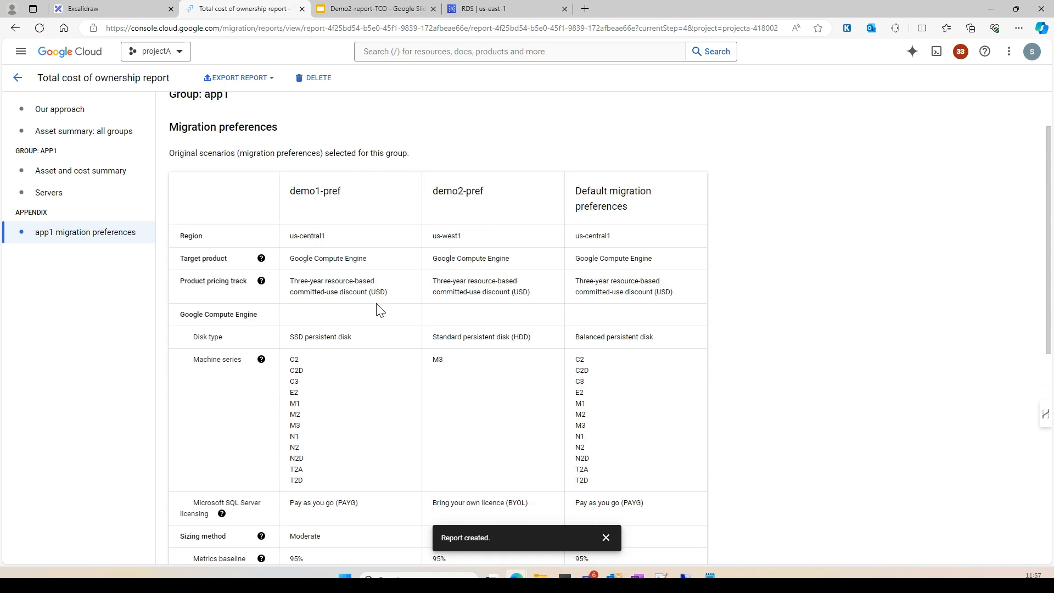
{"action": "scroll", "coordinate": [373, 360], "scroll_direction": "down", "scroll_amount": 8}
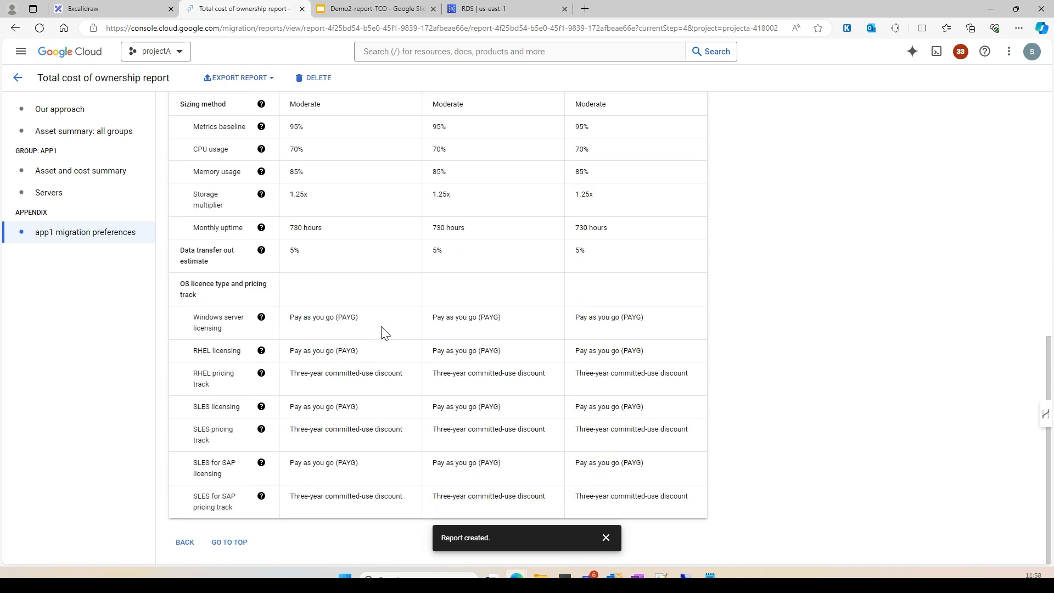
{"action": "left_click", "coordinate": [616, 301]}
{"action": "scroll", "coordinate": [497, 291], "scroll_direction": "down", "scroll_amount": 2}
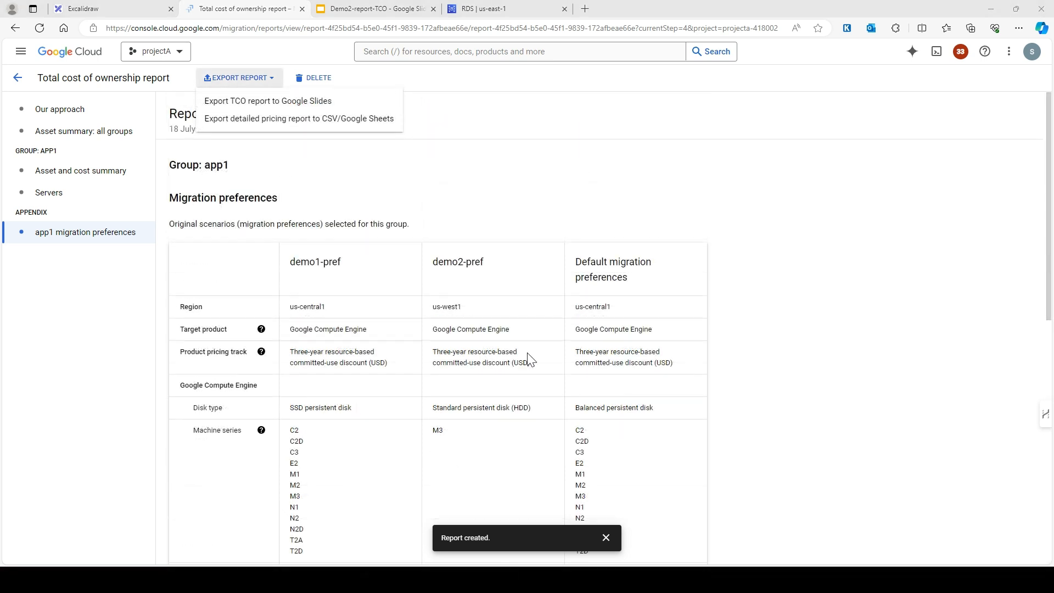
{"action": "scroll", "coordinate": [497, 290], "scroll_direction": "down", "scroll_amount": 7}
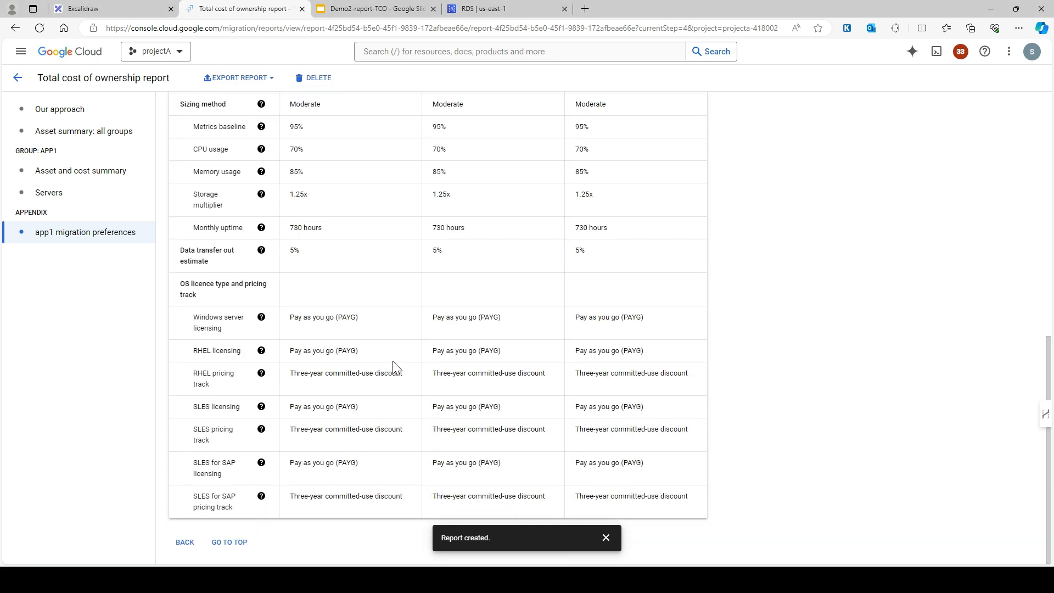
Switch to the Demo2-report-TCO presentation in Google Slides and review the slides from the table of contents to the report summary
{"action": "left_click", "coordinate": [363, 8]}
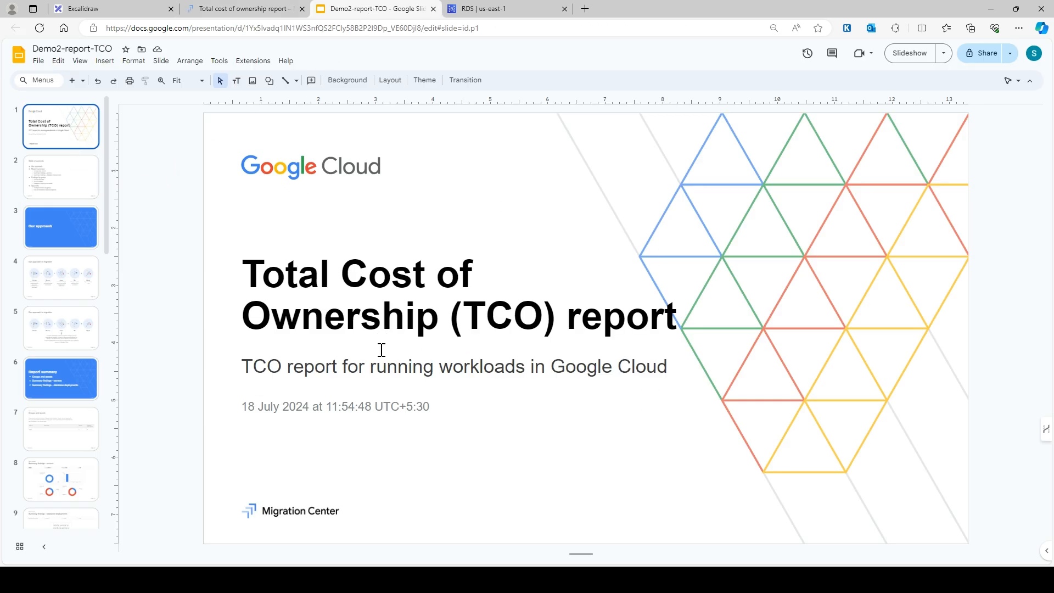
{"action": "left_click", "coordinate": [65, 183]}
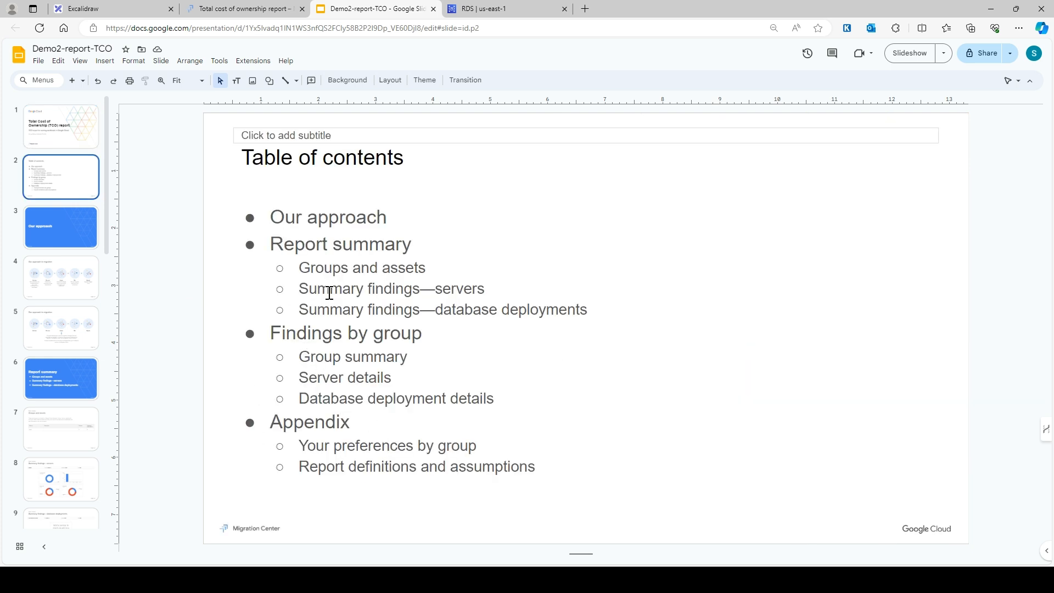
{"action": "scroll", "coordinate": [408, 296], "scroll_direction": "up", "scroll_amount": 1}
{"action": "left_click", "coordinate": [49, 185]}
{"action": "left_click", "coordinate": [64, 232]}
{"action": "left_click", "coordinate": [61, 283]}
{"action": "left_click", "coordinate": [52, 322]}
{"action": "left_click", "coordinate": [44, 376]}
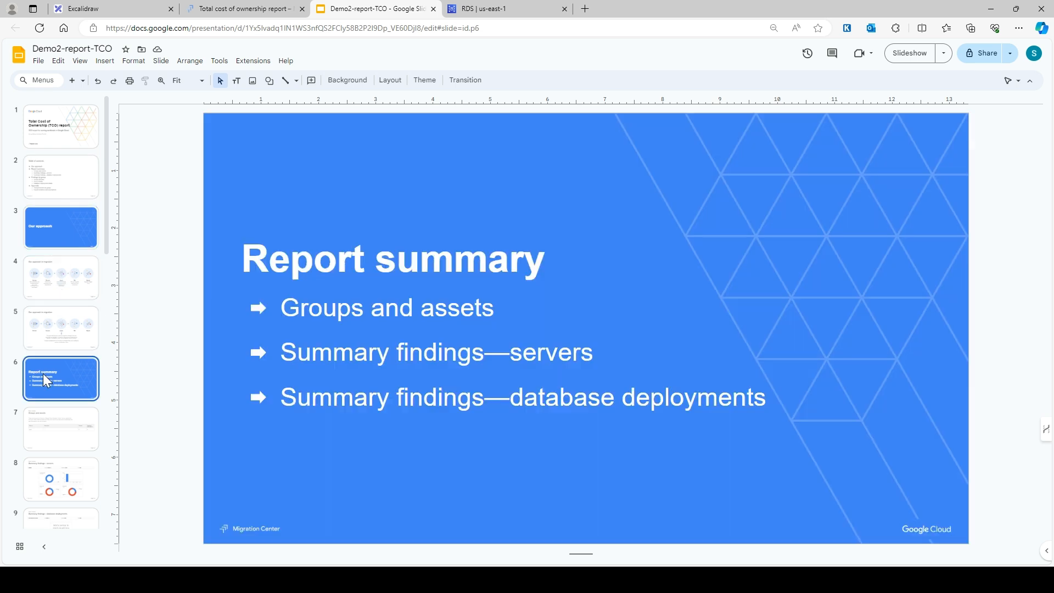
Review the presentation's database deployment findings and app1's server slides on proposed configurations and monthly cost estimates
{"action": "scroll", "coordinate": [55, 379], "scroll_direction": "down", "scroll_amount": 3}
{"action": "left_click", "coordinate": [55, 351]}
{"action": "scroll", "coordinate": [54, 384], "scroll_direction": "down", "scroll_amount": 3}
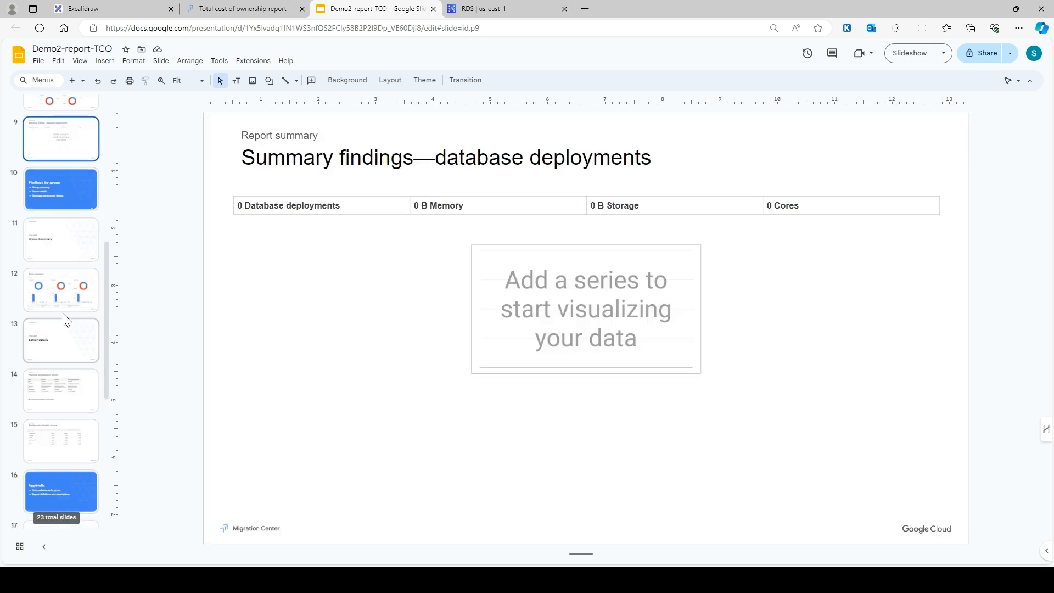
{"action": "left_click", "coordinate": [64, 316]}
{"action": "left_click", "coordinate": [65, 366]}
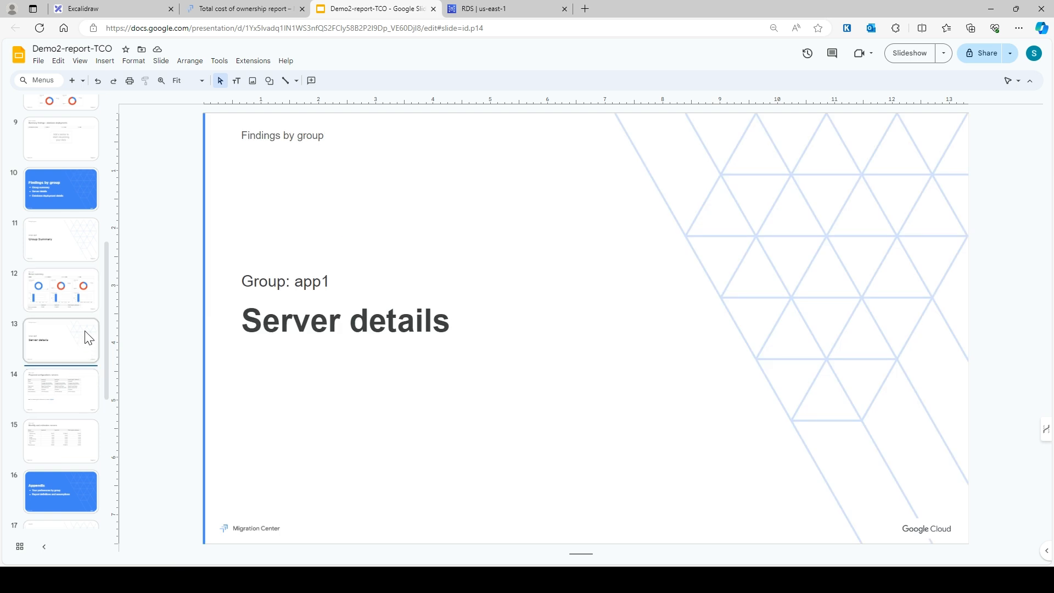
{"action": "left_click", "coordinate": [76, 388]}
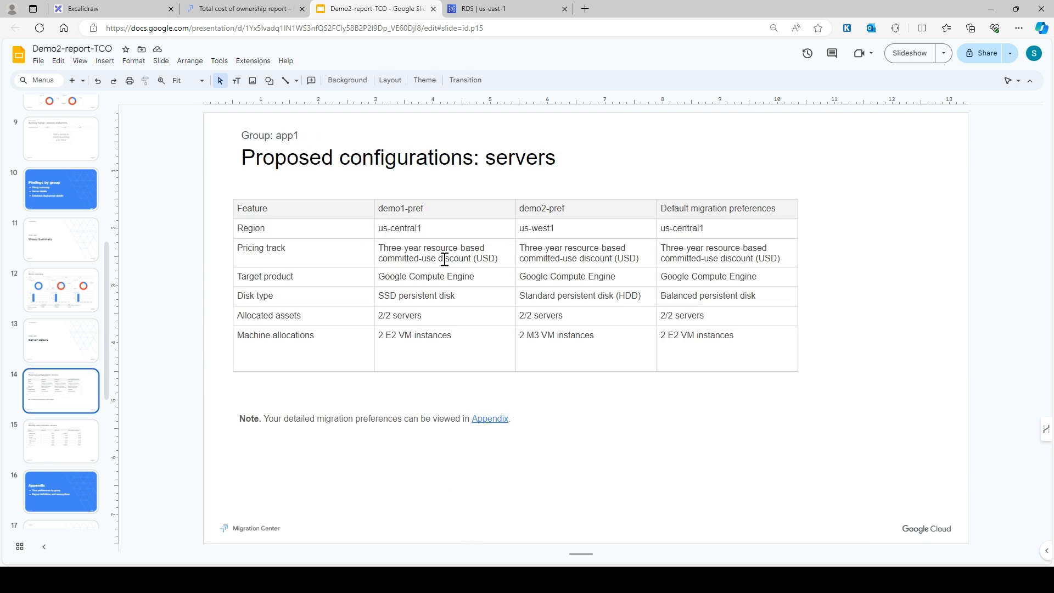
{"action": "key", "text": "Down"}
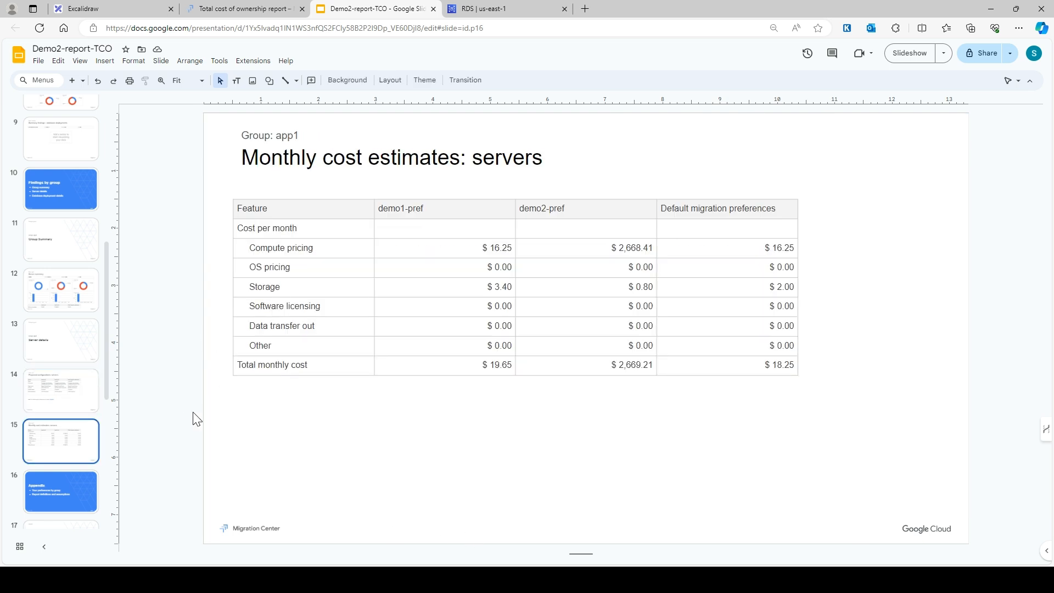
{"action": "scroll", "coordinate": [65, 377], "scroll_direction": "up", "scroll_amount": 10}
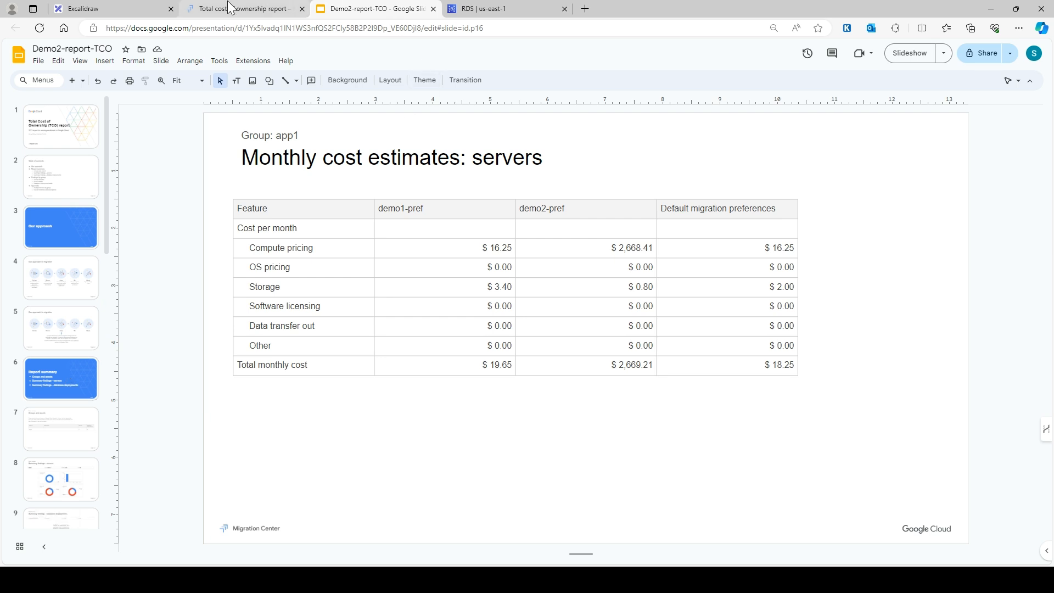
Return to the total cost of ownership report, export its detailed pricing report to Google Sheets and open the spreadsheet
{"action": "left_click", "coordinate": [253, 9]}
{"action": "left_click", "coordinate": [271, 80]}
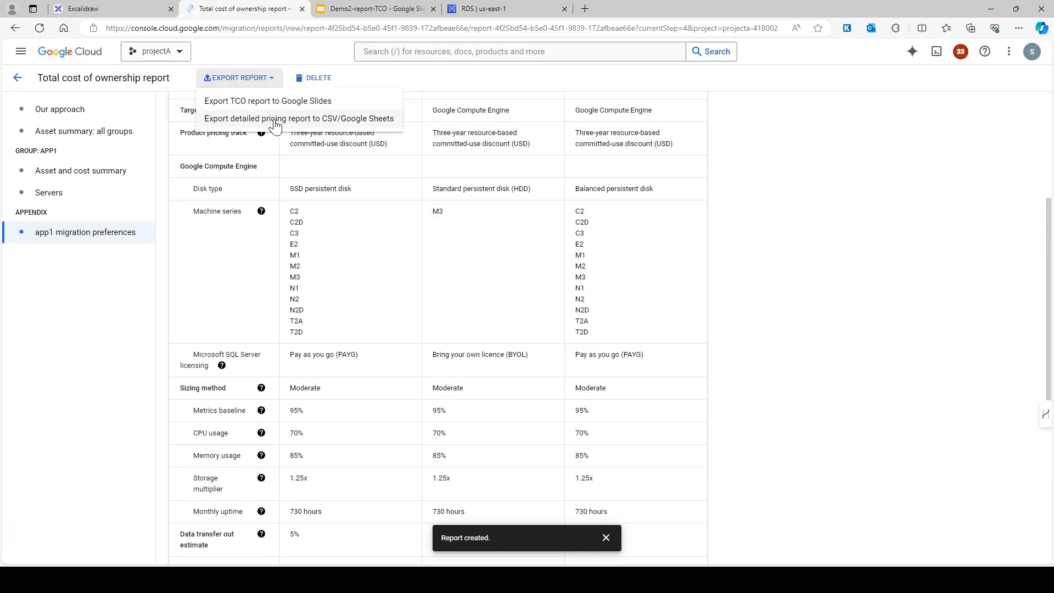
{"action": "left_click", "coordinate": [245, 124]}
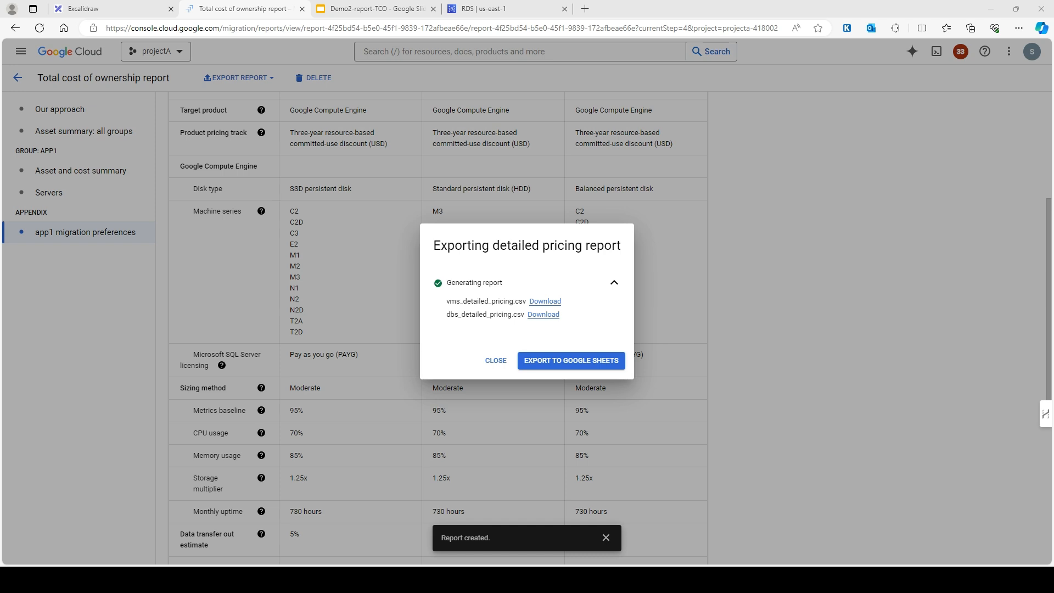
{"action": "left_click", "coordinate": [546, 361]}
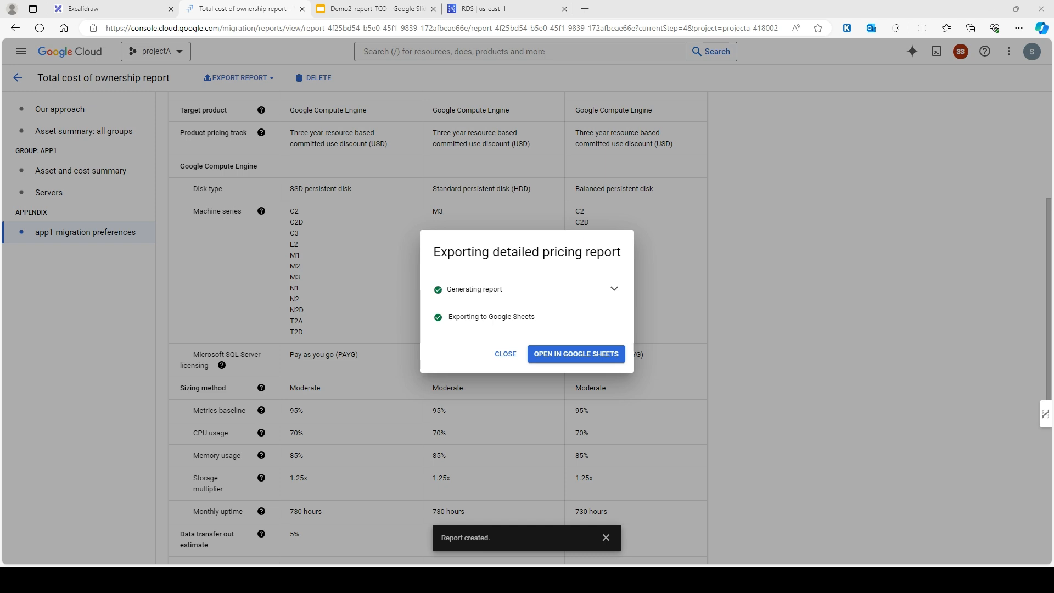
{"action": "left_click", "coordinate": [576, 354]}
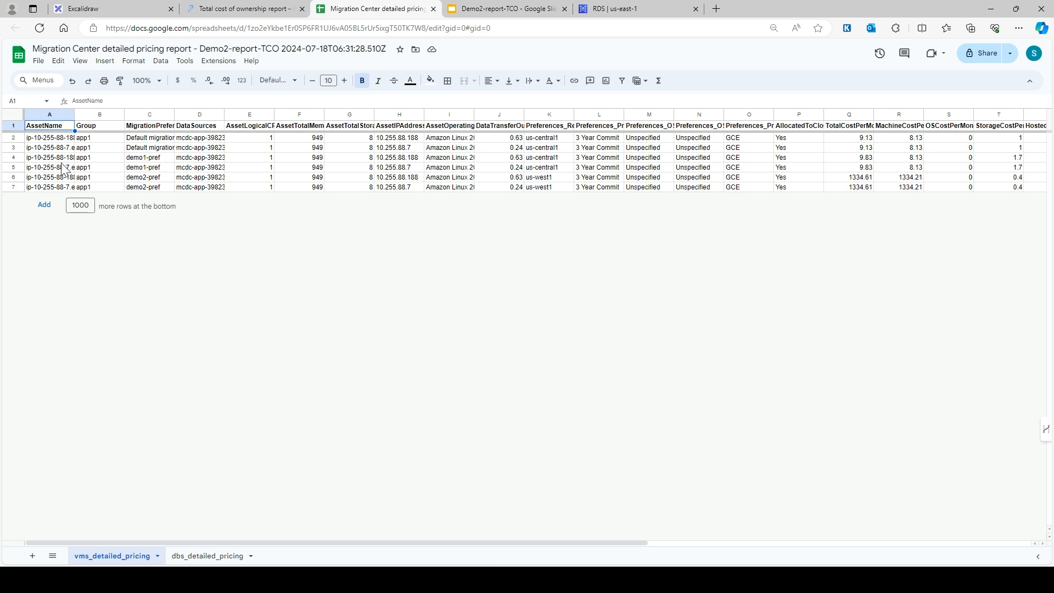
Reset the page zoom to 100% and widen the AssetName column in the vms_detailed_pricing sheet
{"action": "key", "text": "ctrl+0"}
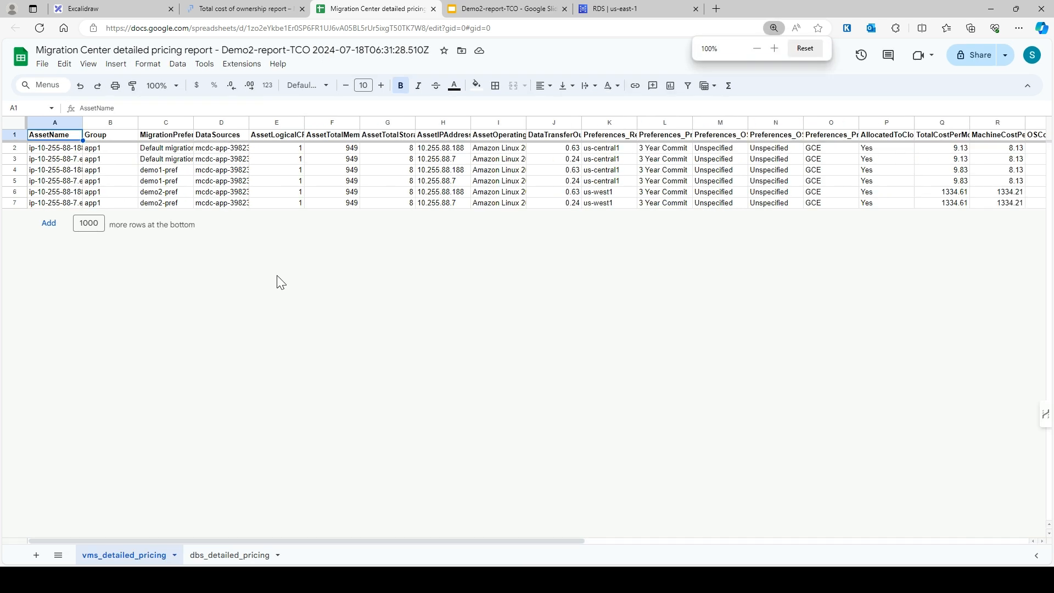
{"action": "left_click_drag", "start_coordinate": [82, 122], "coordinate": [107, 121]}
{"action": "key", "text": "Down"}
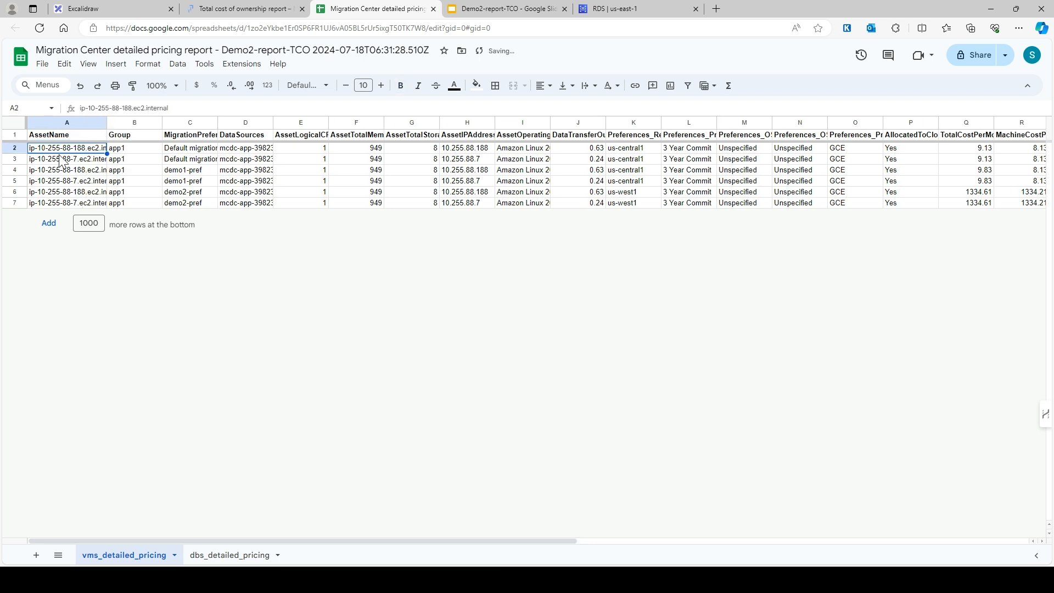
Review the preference, cost and machine shape columns in vms_detailed_pricing, and check the dbs_detailed_pricing sheet
{"action": "key", "text": "Right"}
{"action": "key", "text": "Right"}
{"action": "key", "text": "Right"}
{"action": "key", "text": "Right"}
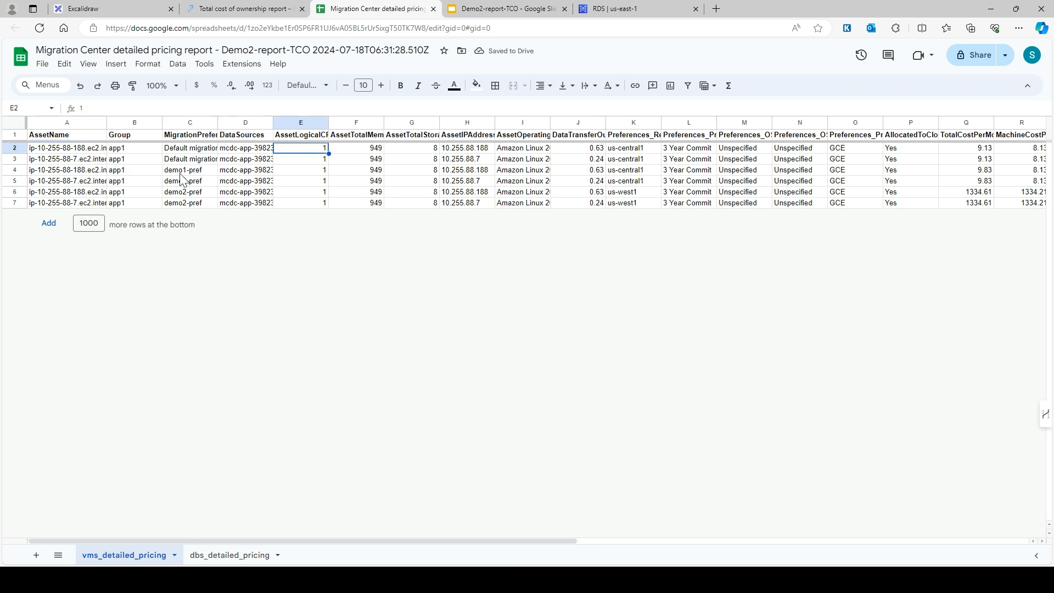
{"action": "left_click", "coordinate": [199, 123]}
{"action": "left_click", "coordinate": [444, 181]}
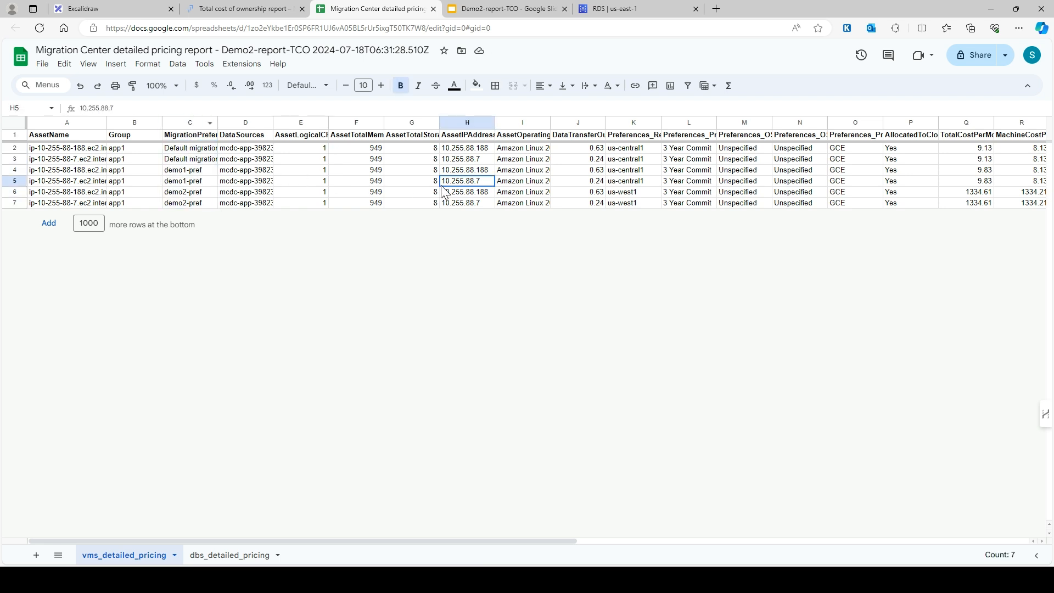
{"action": "key", "text": "Right"}
{"action": "key", "text": "Right"}
{"action": "key", "text": "Right"}
{"action": "key", "text": "Right"}
{"action": "key", "text": "Right"}
{"action": "key", "text": "Right"}
{"action": "key", "text": "Right"}
{"action": "key", "text": "Right"}
{"action": "key", "text": "Right"}
{"action": "key", "text": "Right"}
{"action": "key", "text": "Right"}
{"action": "key", "text": "Right"}
{"action": "key", "text": "Right"}
{"action": "key", "text": "Right"}
{"action": "key", "text": "Right"}
{"action": "key", "text": "Right"}
{"action": "key", "text": "Right"}
{"action": "key", "text": "Right"}
{"action": "key", "text": "Right"}
{"action": "key", "text": "Right"}
{"action": "key", "text": "Right"}
{"action": "key", "text": "Right"}
{"action": "key", "text": "Right"}
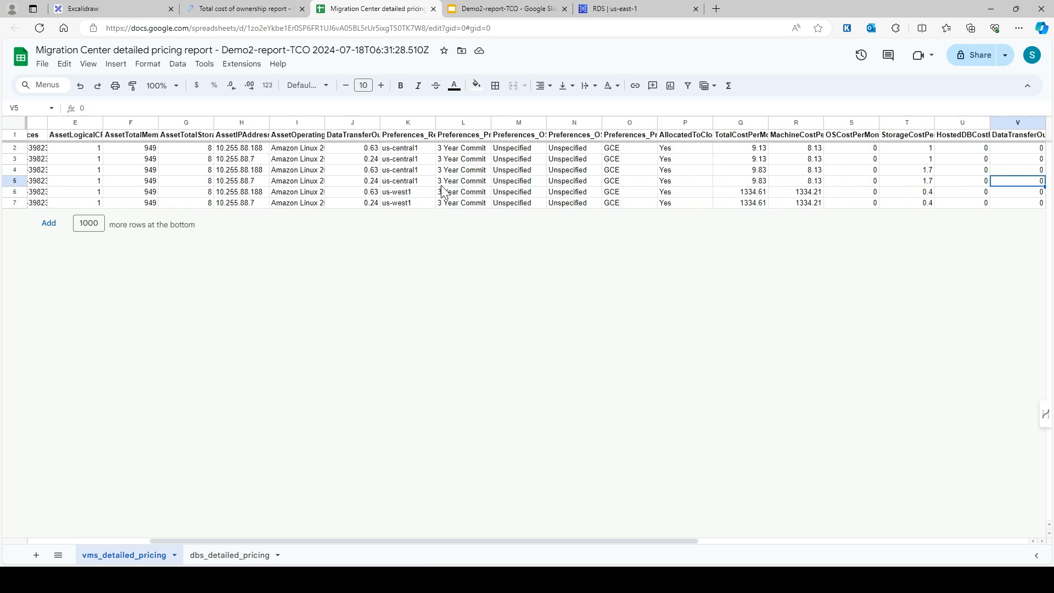
{"action": "key", "text": "Right"}
{"action": "key", "text": "Right"}
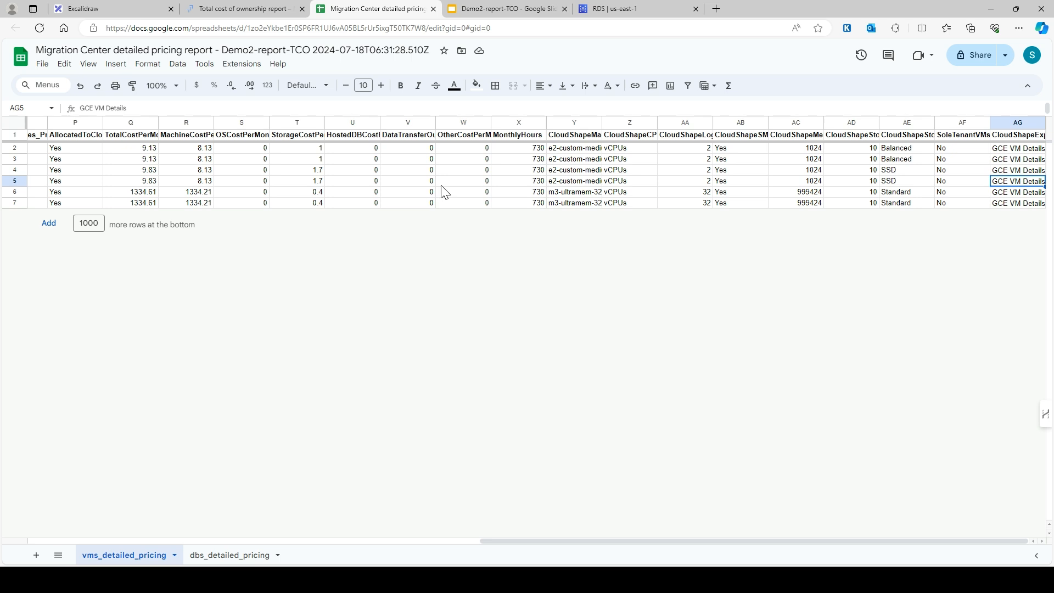
{"action": "left_click", "coordinate": [223, 556]}
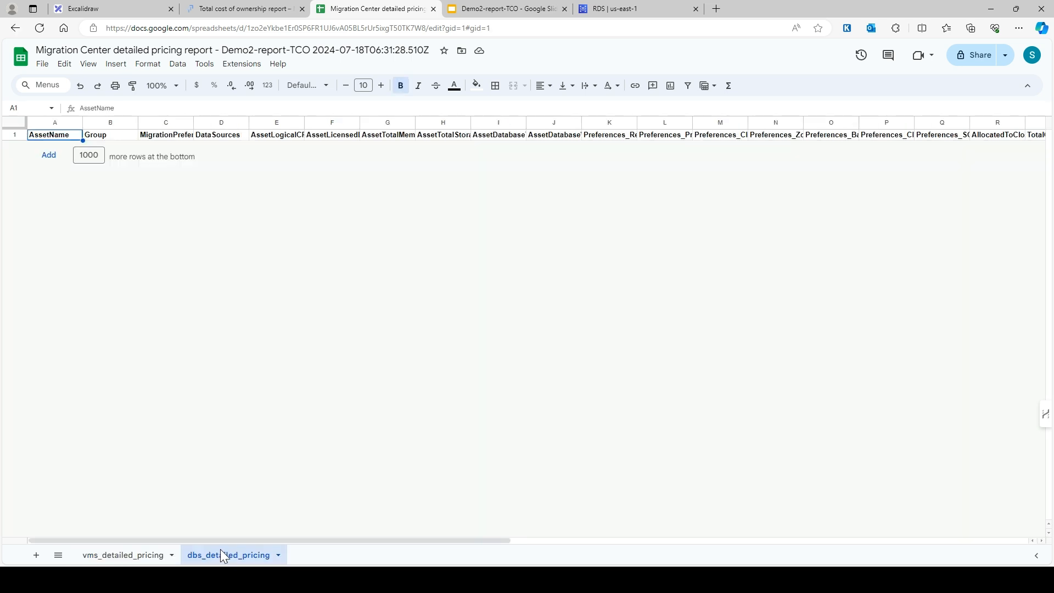
Return to Migration Center, leave the TCO report and start creating a network dependencies export
{"action": "left_click", "coordinate": [239, 7]}
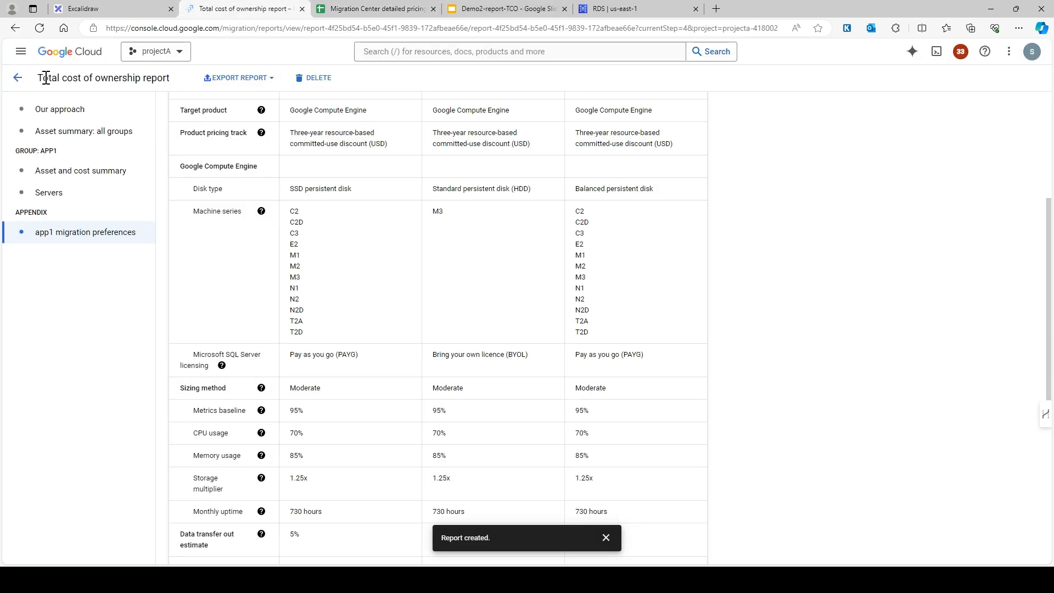
{"action": "left_click", "coordinate": [14, 77]}
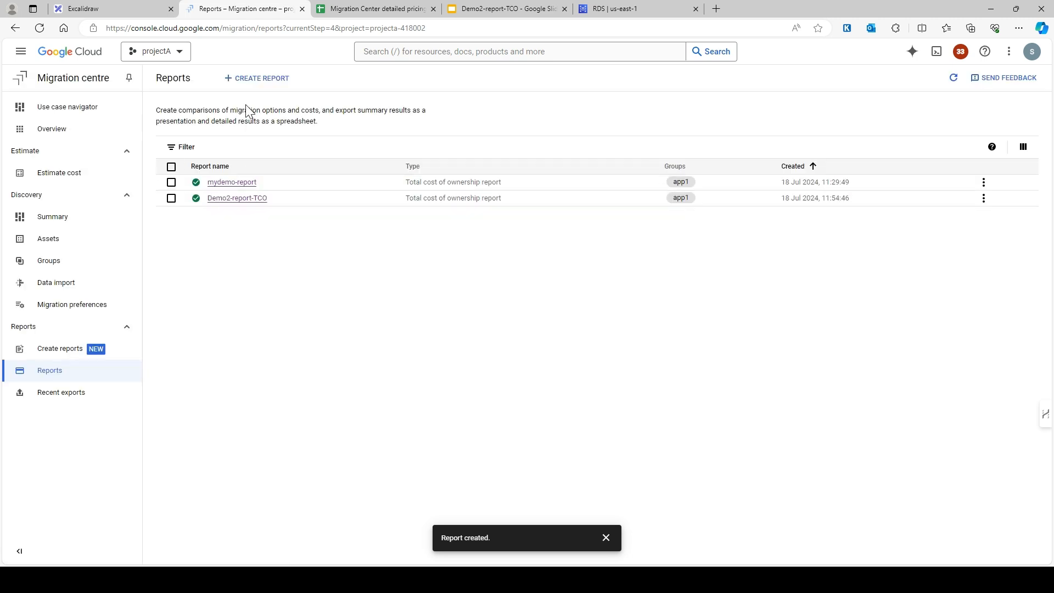
{"action": "left_click", "coordinate": [256, 78]}
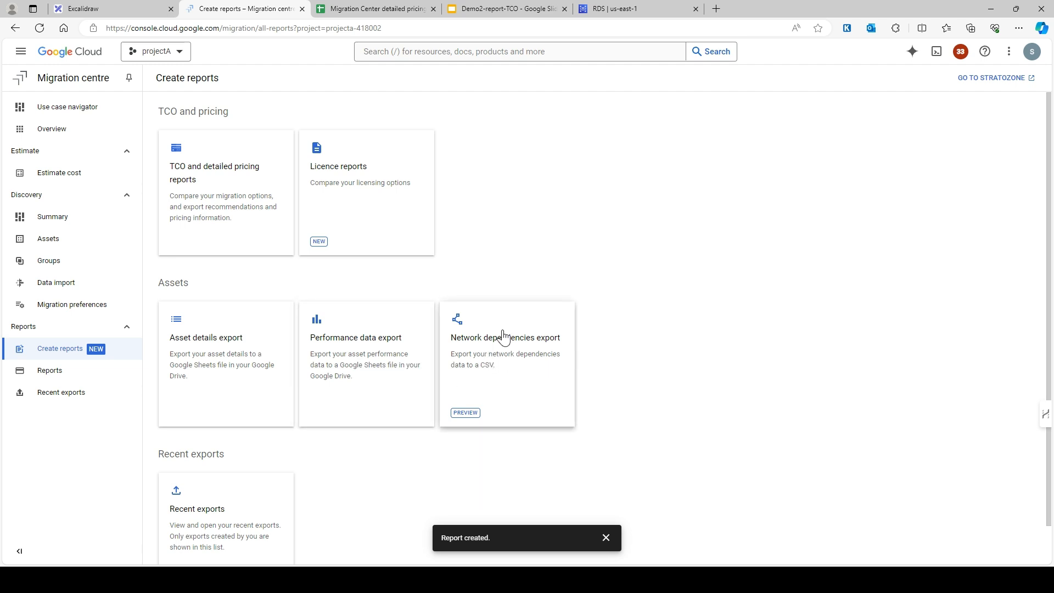
{"action": "left_click", "coordinate": [512, 349]}
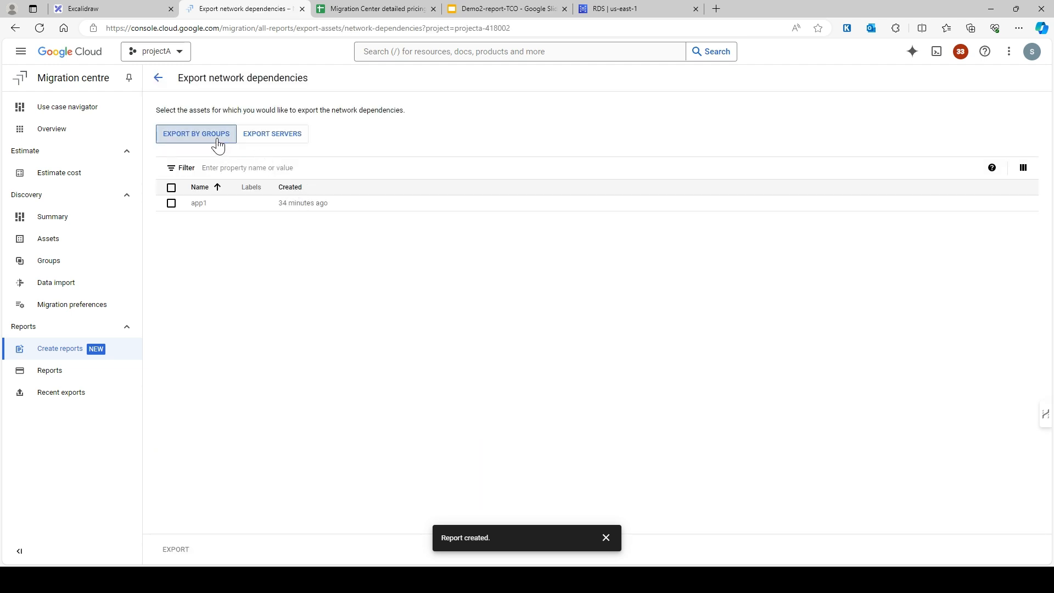
Export the app1 group's network dependencies to CSV for the last 1 day, download the file and open it in Excel
{"action": "left_click", "coordinate": [171, 187]}
{"action": "left_click", "coordinate": [176, 549]}
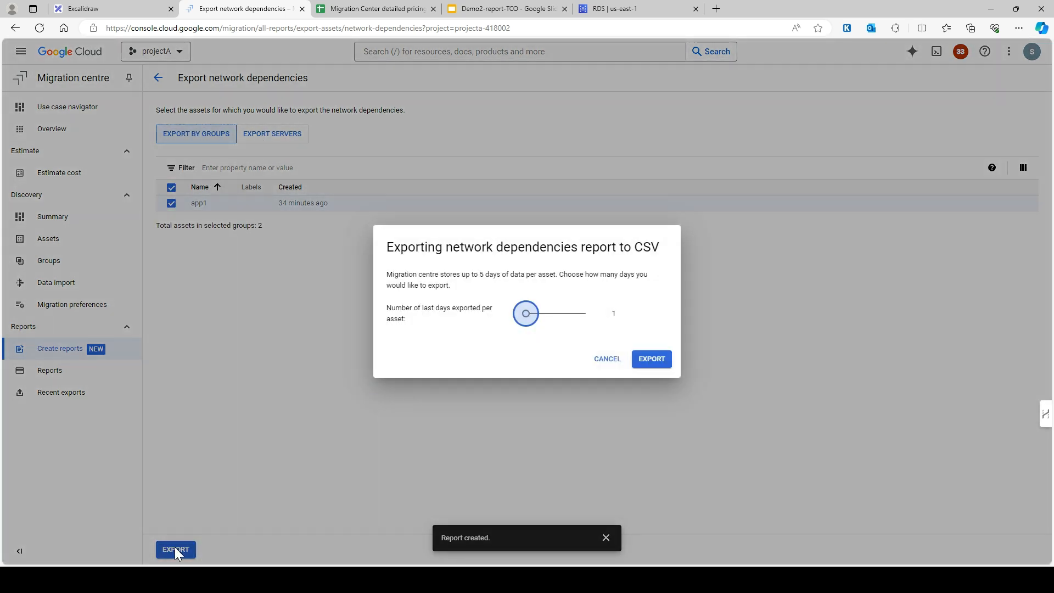
{"action": "left_click", "coordinate": [651, 359]}
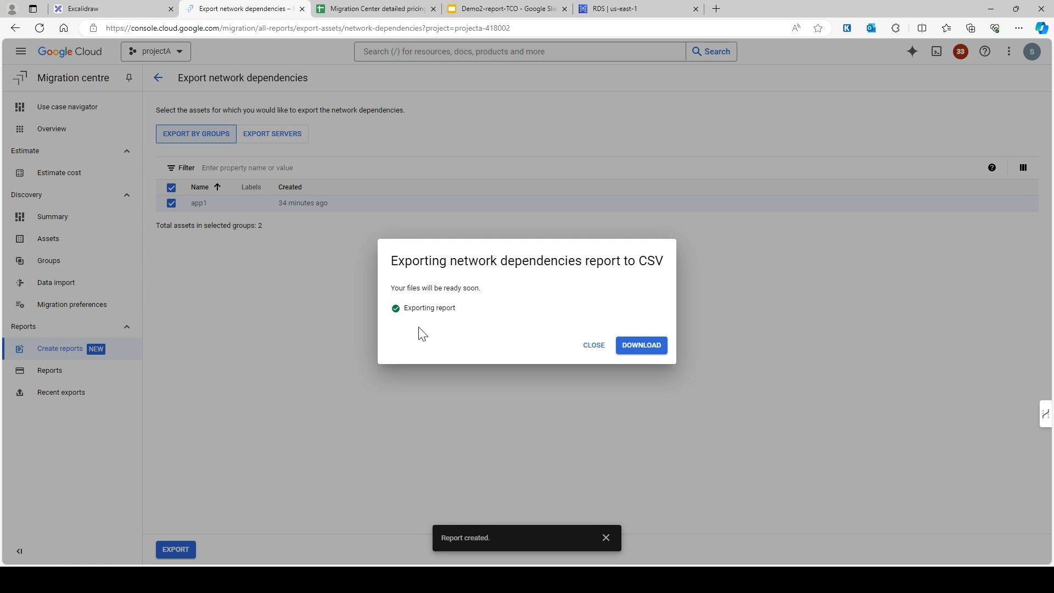
{"action": "left_click", "coordinate": [655, 354]}
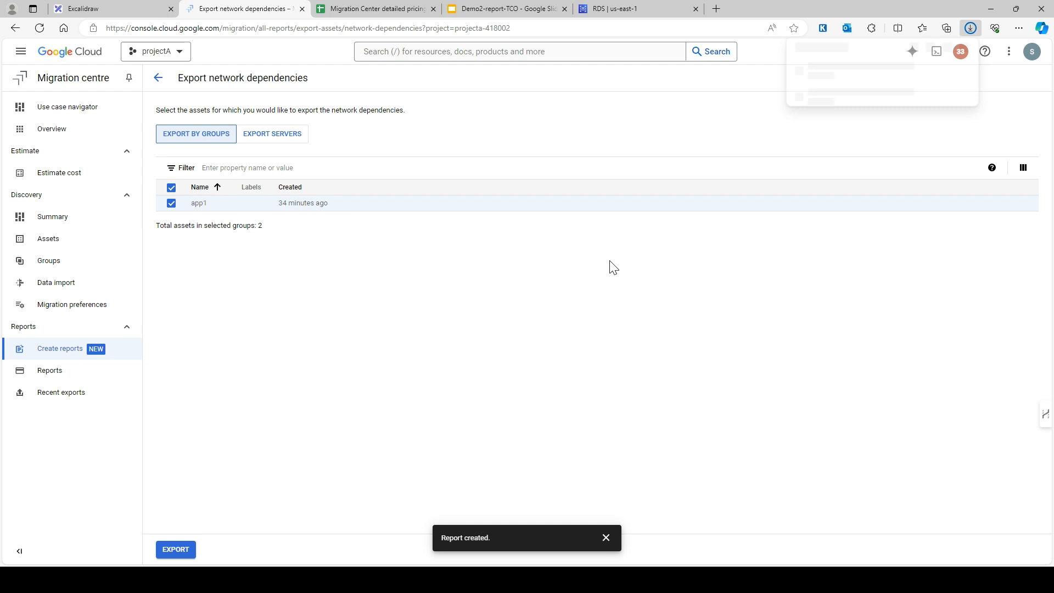
{"action": "left_click", "coordinate": [834, 75]}
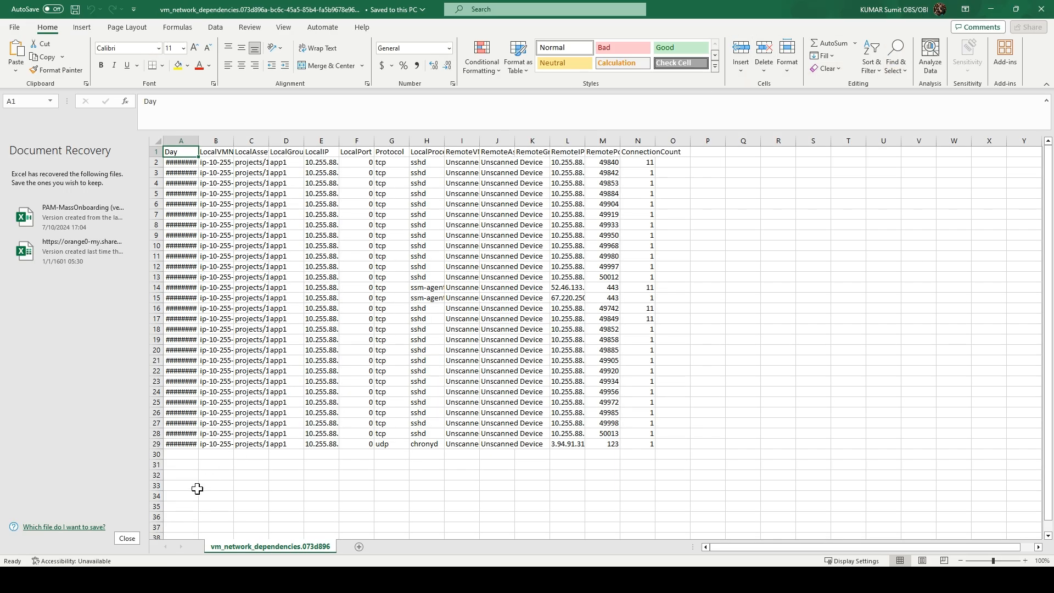
Close the Document Recovery pane, choosing to view the recovered files later
{"action": "left_click", "coordinate": [127, 537]}
{"action": "left_click", "coordinate": [176, 156]}
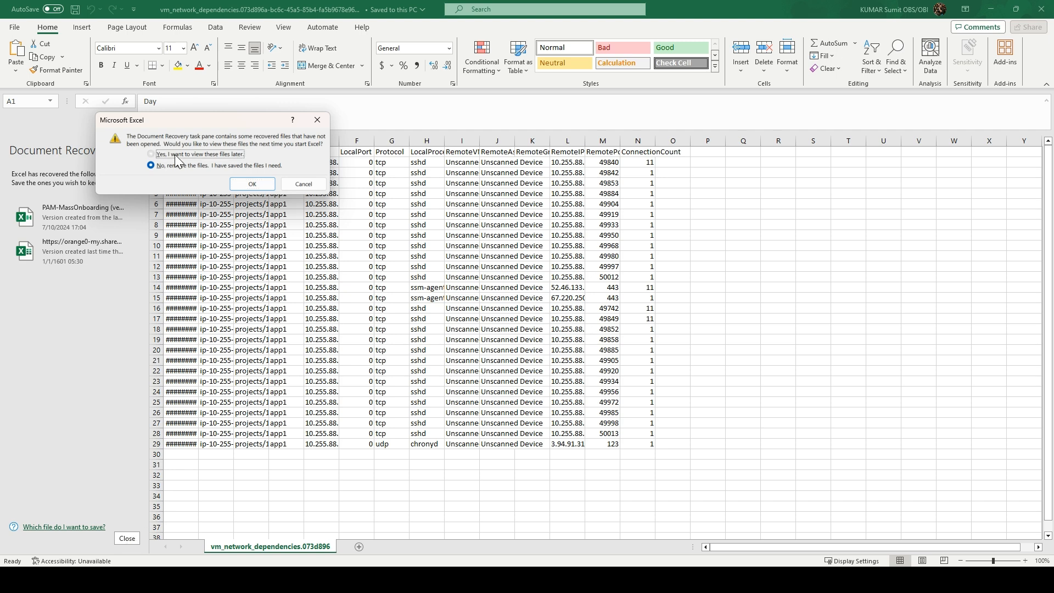
{"action": "left_click", "coordinate": [254, 185]}
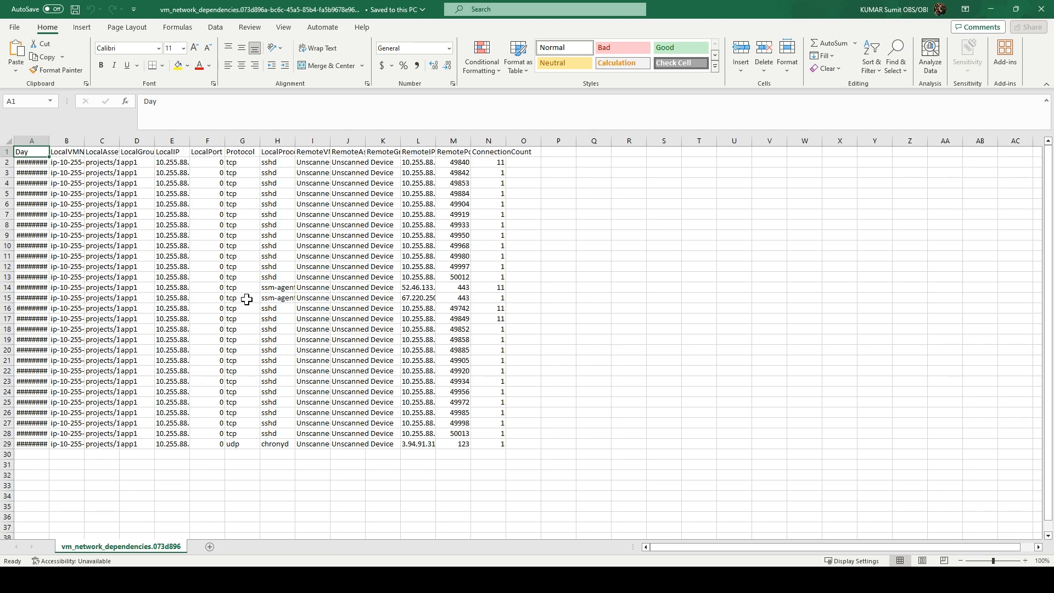
Autofit the Day, LocalVMName, RemoteAssetID, LocalProcessName, RemotePort and ConnectionCount columns, and return to Migration Center in the browser
{"action": "double_click", "coordinate": [49, 140]}
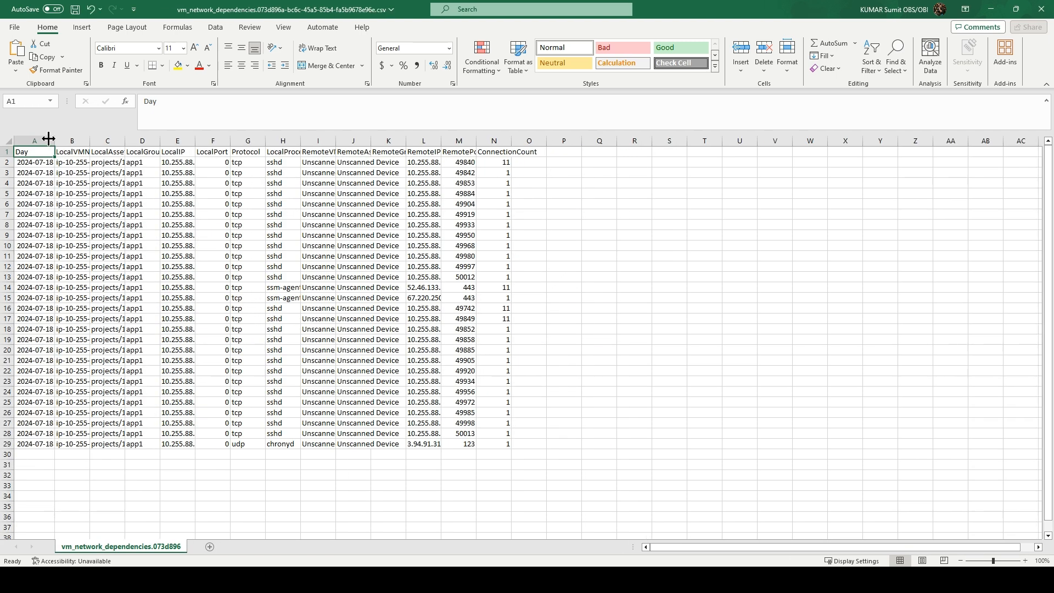
{"action": "left_click_drag", "start_coordinate": [89, 140], "coordinate": [88, 140]}
{"action": "double_click", "coordinate": [88, 140]}
{"action": "double_click", "coordinate": [441, 140]}
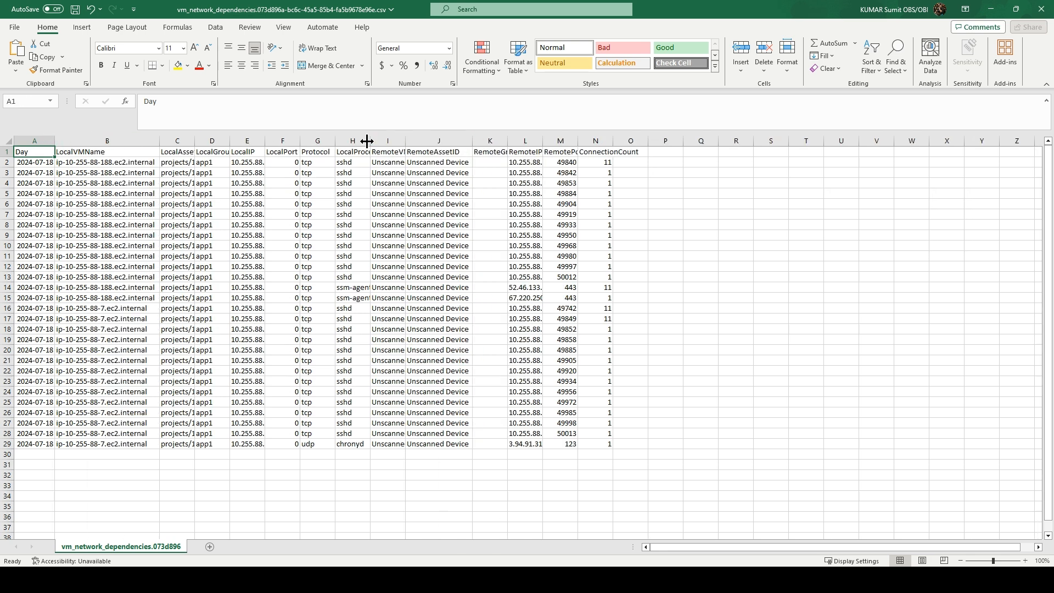
{"action": "double_click", "coordinate": [367, 141]}
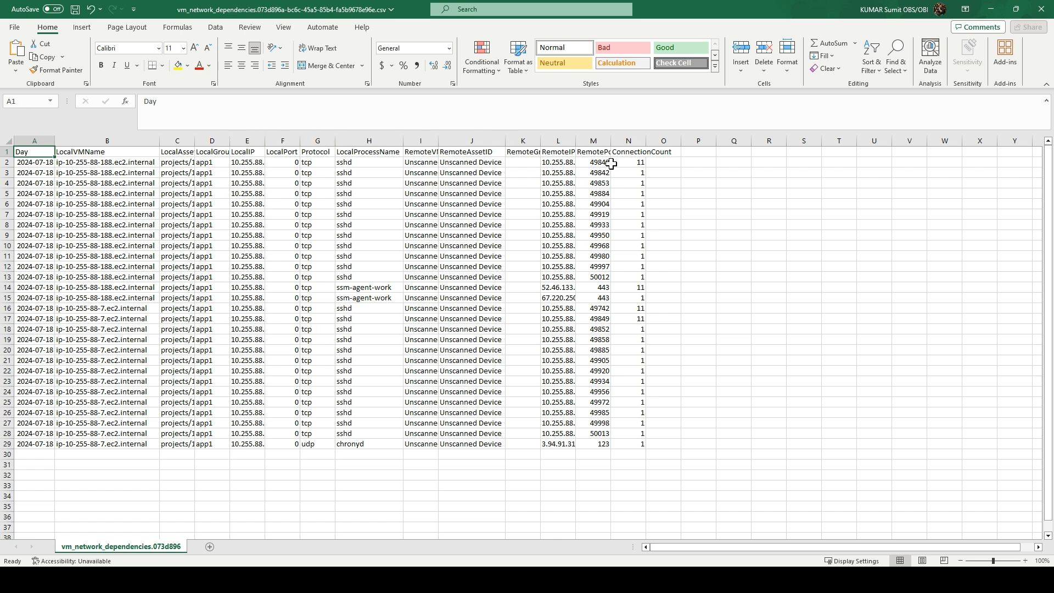
{"action": "double_click", "coordinate": [610, 140]}
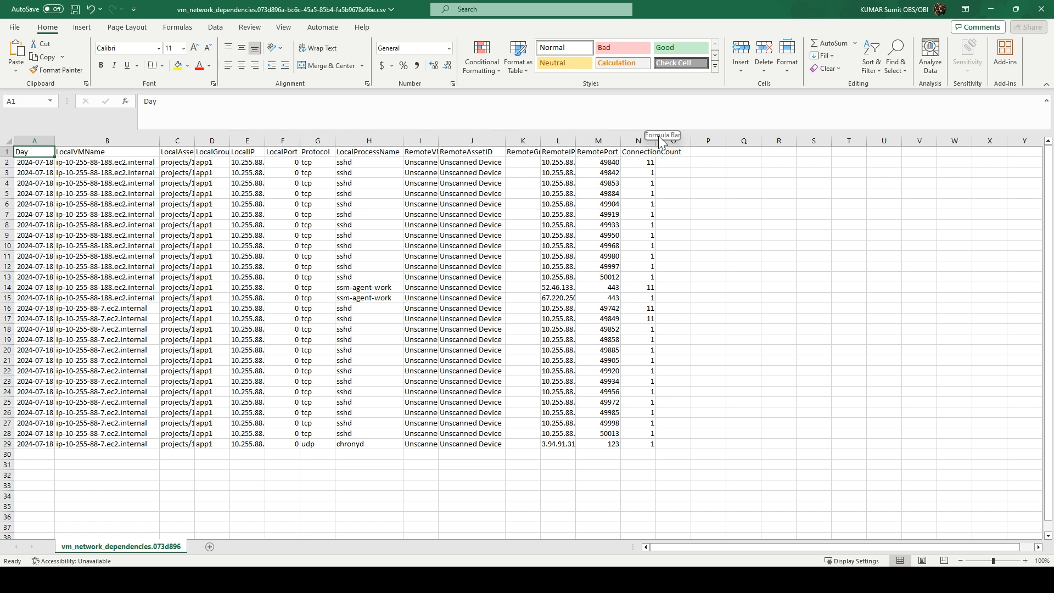
{"action": "double_click", "coordinate": [656, 144]}
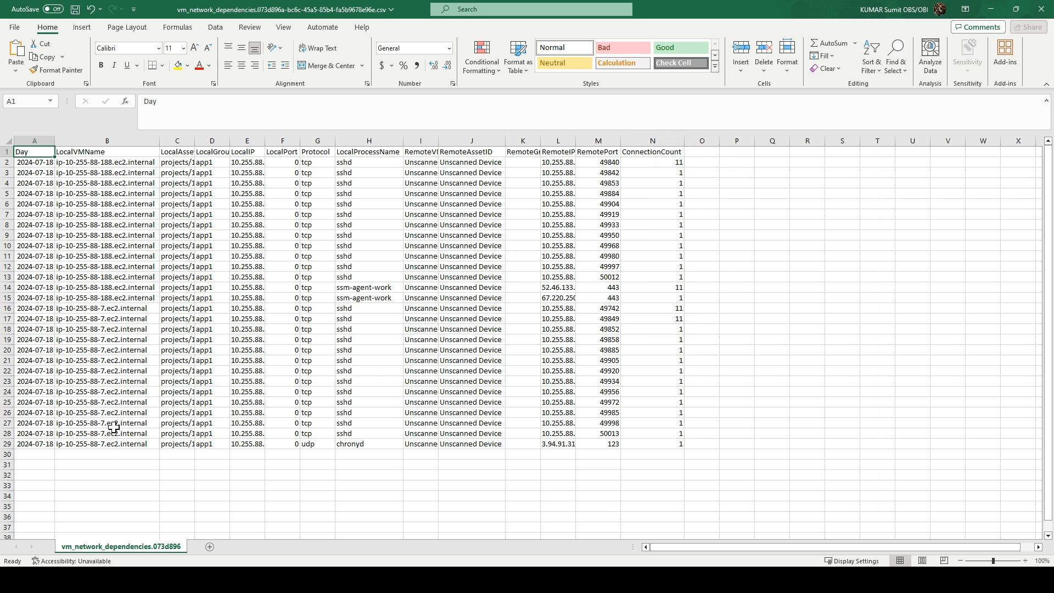
{"action": "left_click", "coordinate": [990, 9]}
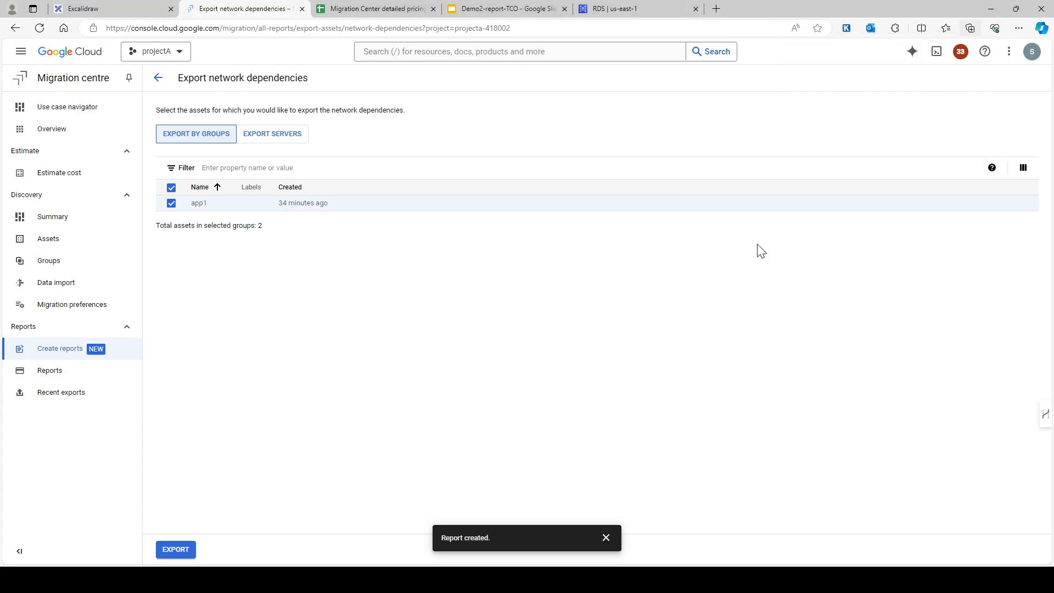
Leave the network dependencies export and start creating a licence report
{"action": "left_click", "coordinate": [158, 77]}
{"action": "scroll", "coordinate": [387, 406], "scroll_direction": "down", "scroll_amount": 1}
{"action": "scroll", "coordinate": [379, 329], "scroll_direction": "up", "scroll_amount": 1}
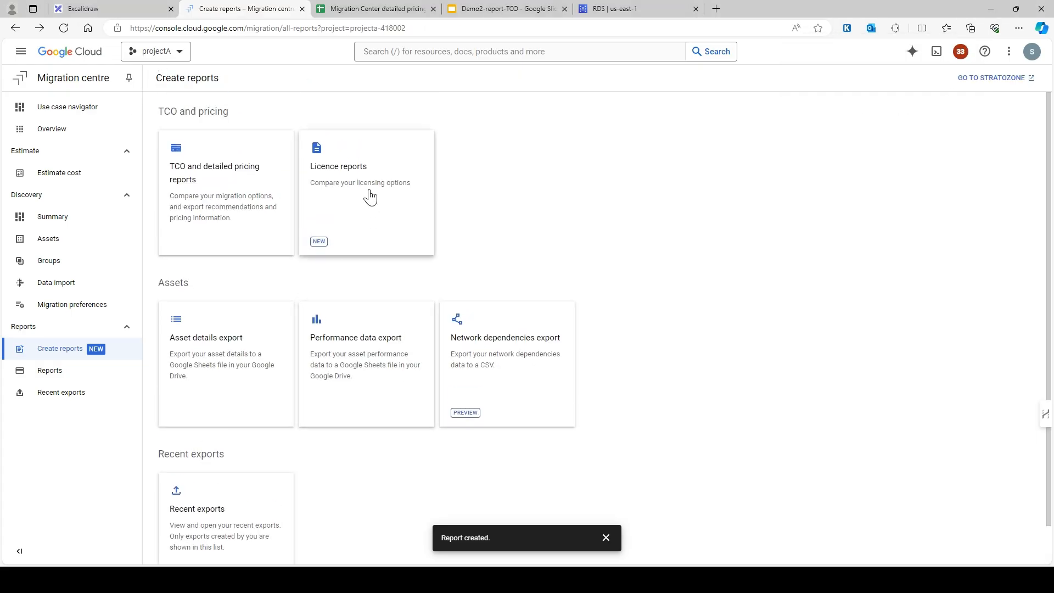
{"action": "left_click", "coordinate": [394, 192]}
Name the licence report license-report1, keep the app1 group with its assigned migration preference, and generate the report
{"action": "left_click", "coordinate": [295, 159]}
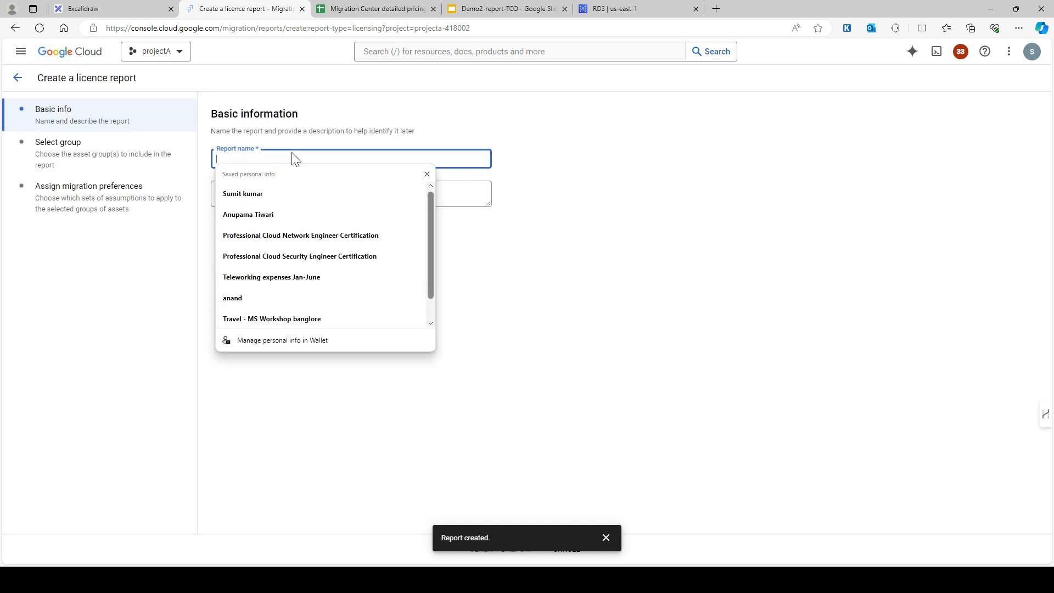
{"action": "type", "text": "license-report1"}
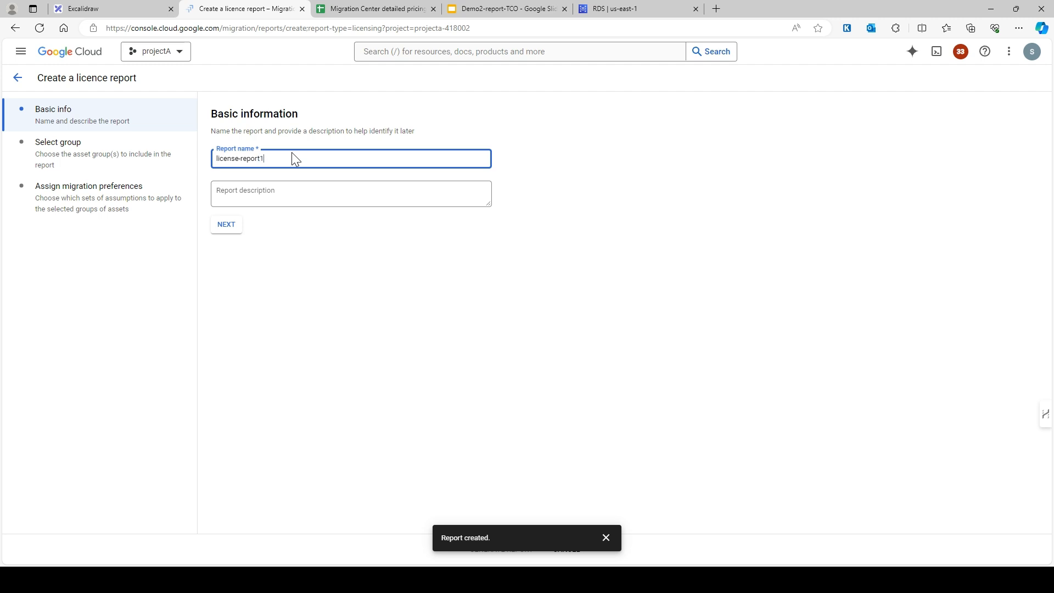
{"action": "left_click", "coordinate": [231, 223]}
{"action": "left_click", "coordinate": [226, 193]}
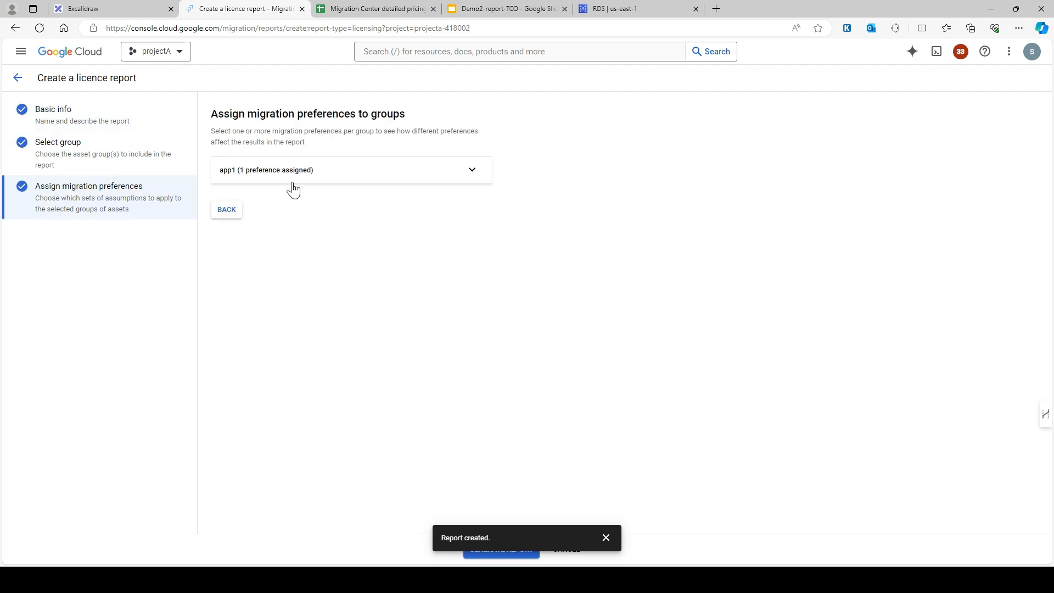
{"action": "left_click", "coordinate": [496, 551]}
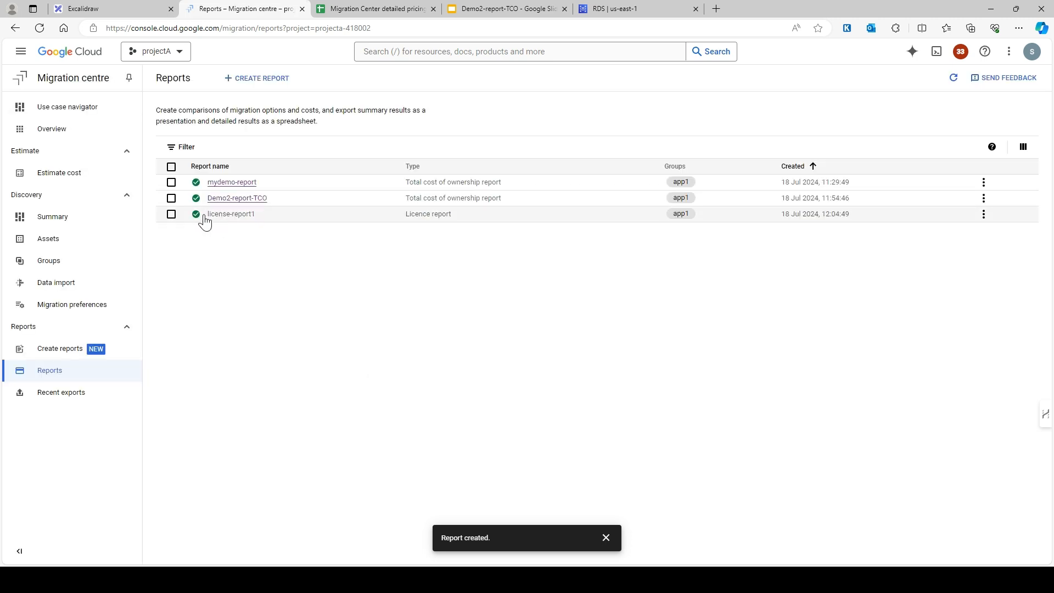
Export license-report1 to Google Slides and open the exported presentation
{"action": "left_click", "coordinate": [204, 215]}
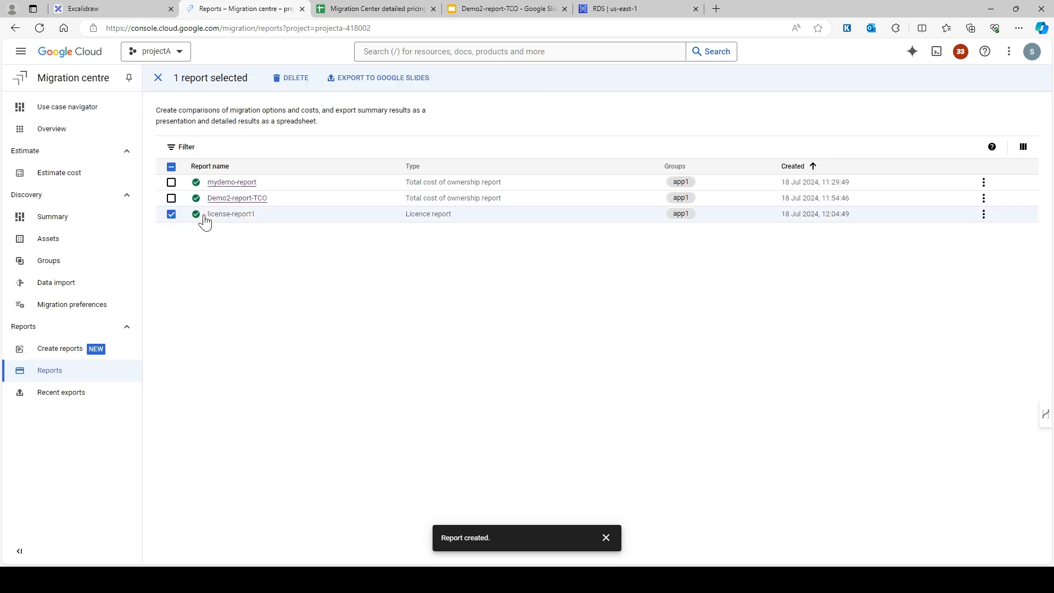
{"action": "left_click", "coordinate": [227, 220]}
{"action": "left_click", "coordinate": [236, 213]}
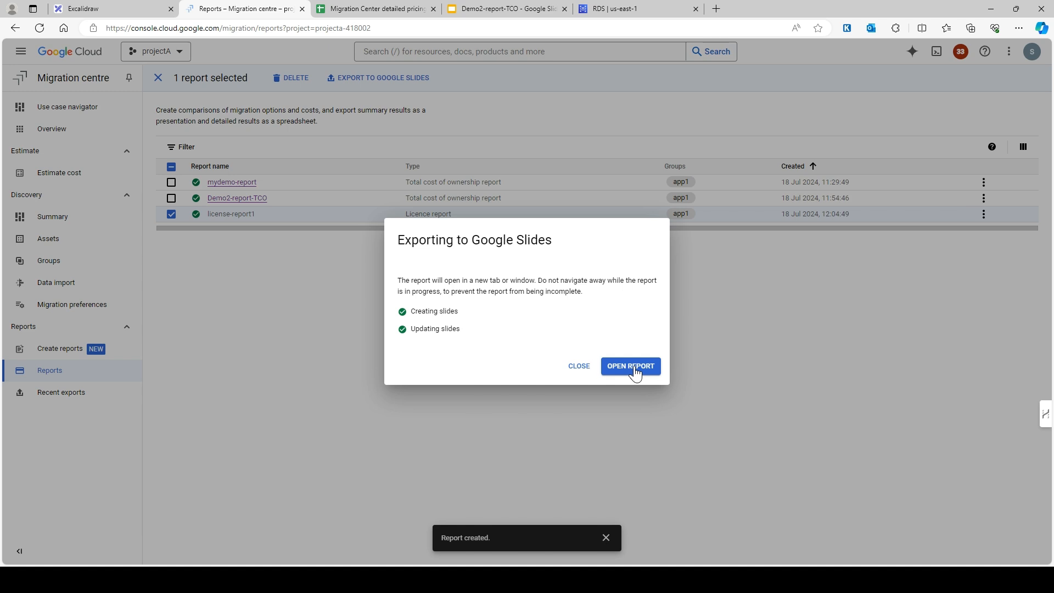
{"action": "left_click", "coordinate": [635, 372]}
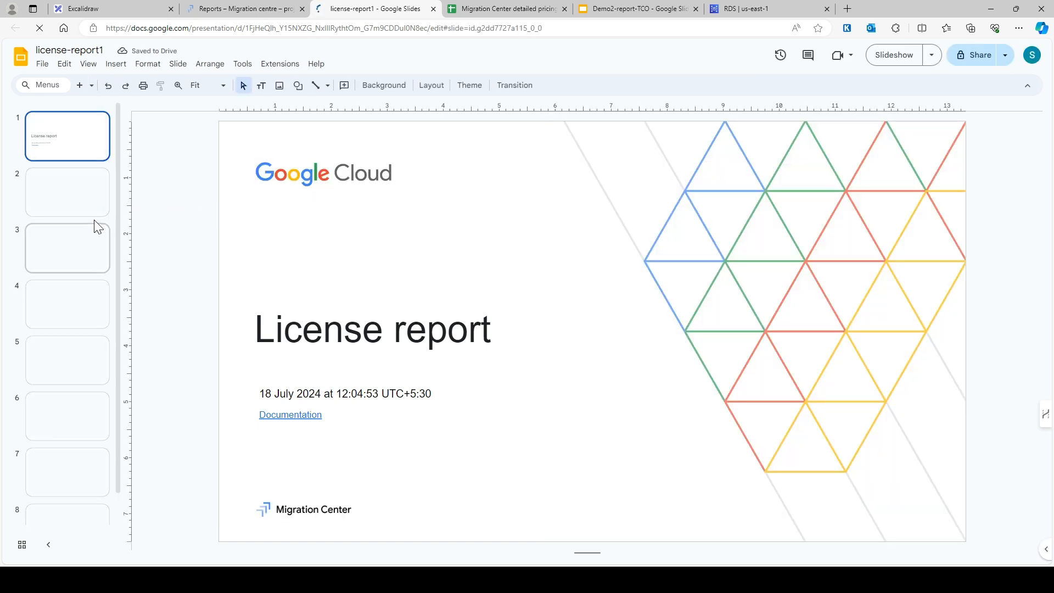
Review the licence report slides, covering the Windows overview, the monthly TCO of the license scenarios, and the report definitions and assumptions
{"action": "left_click", "coordinate": [55, 177]}
{"action": "key", "text": "Down"}
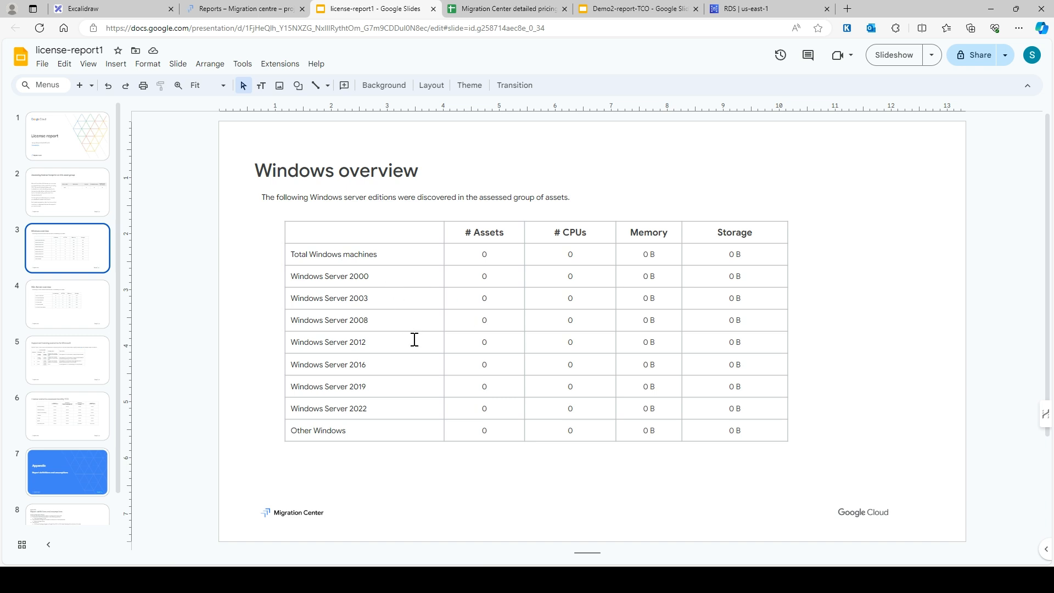
{"action": "scroll", "coordinate": [414, 339], "scroll_direction": "down", "scroll_amount": 5}
{"action": "scroll", "coordinate": [110, 358], "scroll_direction": "down", "scroll_amount": 1}
{"action": "left_click", "coordinate": [76, 363]}
{"action": "left_click", "coordinate": [66, 442]}
{"action": "left_click", "coordinate": [69, 375]}
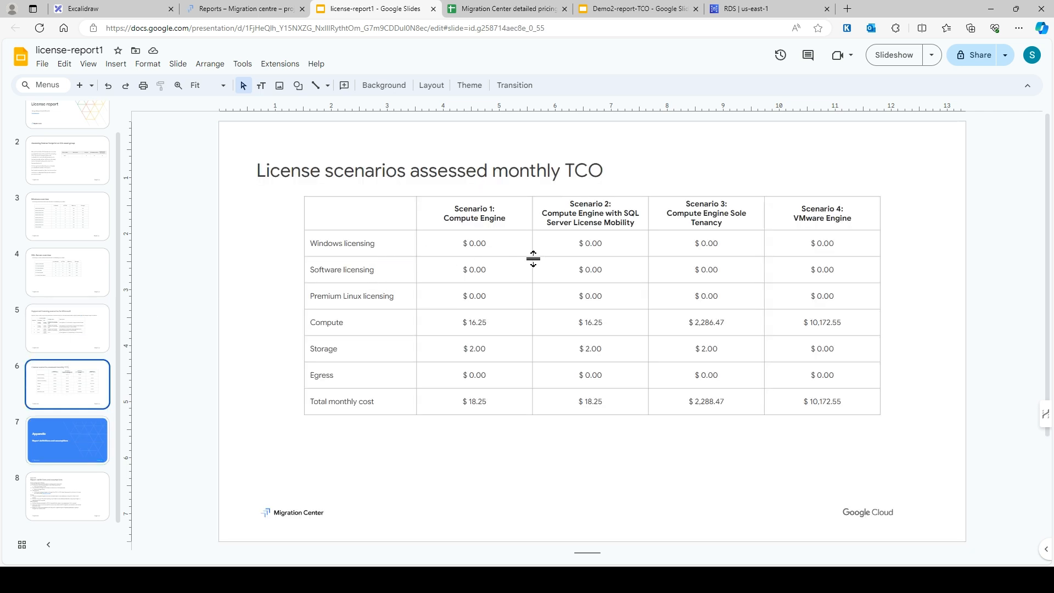
{"action": "left_click_drag", "start_coordinate": [320, 327], "coordinate": [509, 324]}
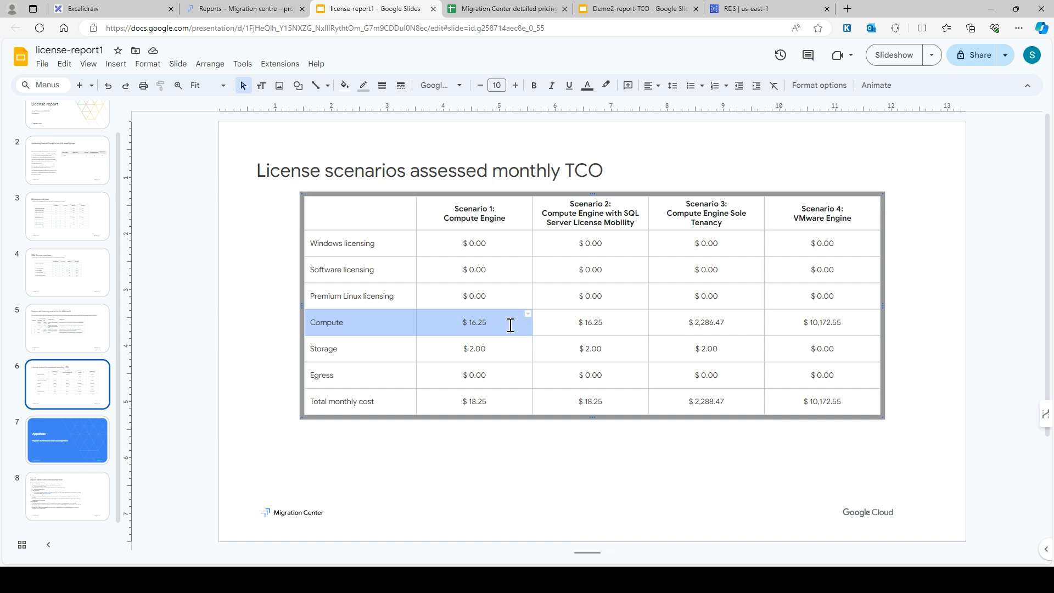
{"action": "left_click", "coordinate": [614, 213]}
{"action": "left_click", "coordinate": [617, 327]}
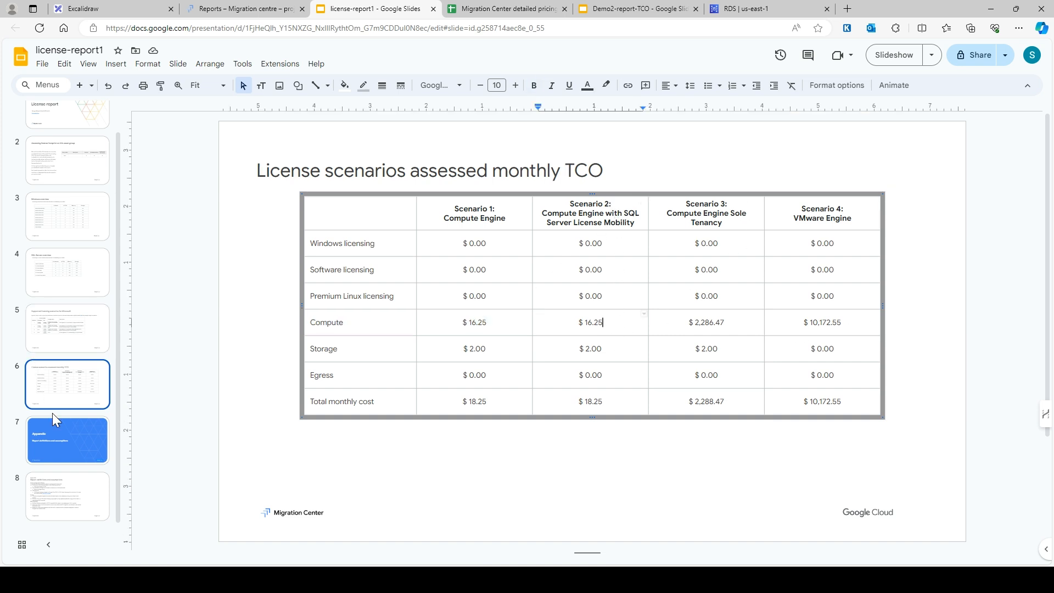
{"action": "left_click", "coordinate": [72, 489]}
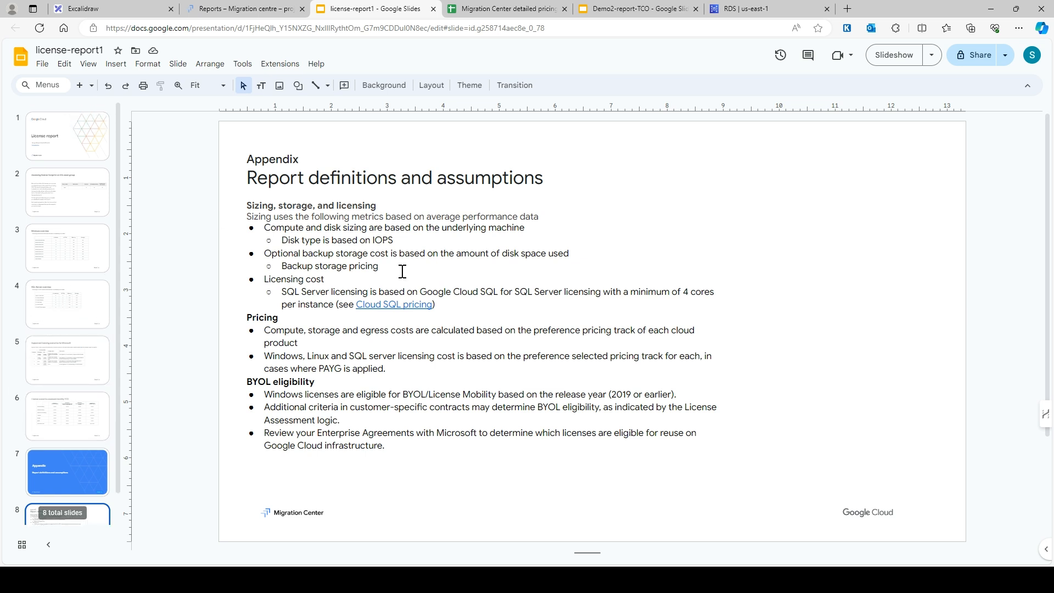
Close the licence report presentation, deselect license-report1 in the reports list and dismiss the notification
{"action": "left_click", "coordinate": [433, 9]}
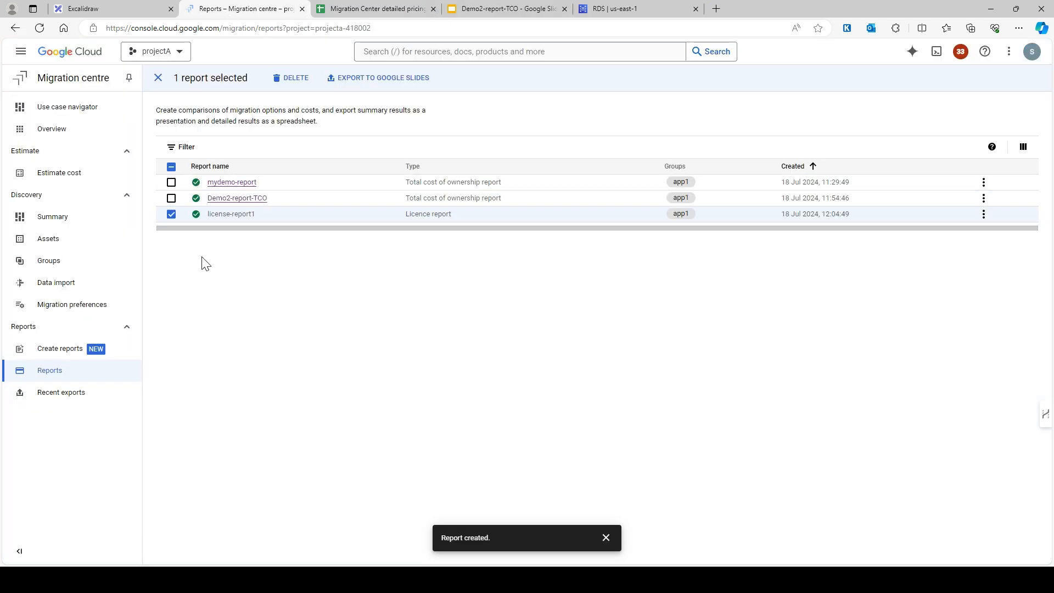
{"action": "left_click", "coordinate": [170, 215]}
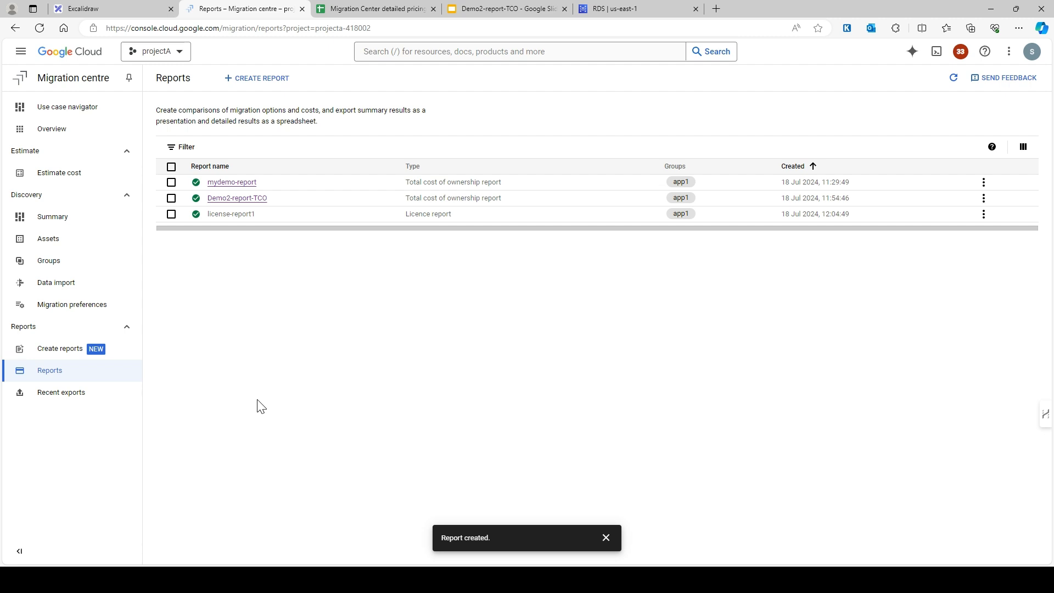
{"action": "left_click", "coordinate": [606, 537]}
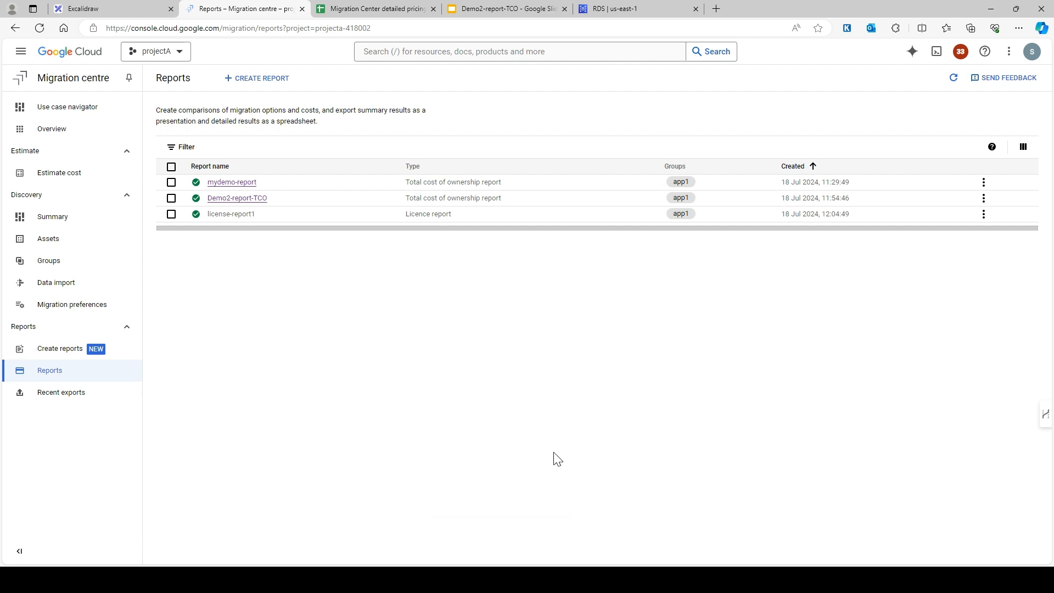